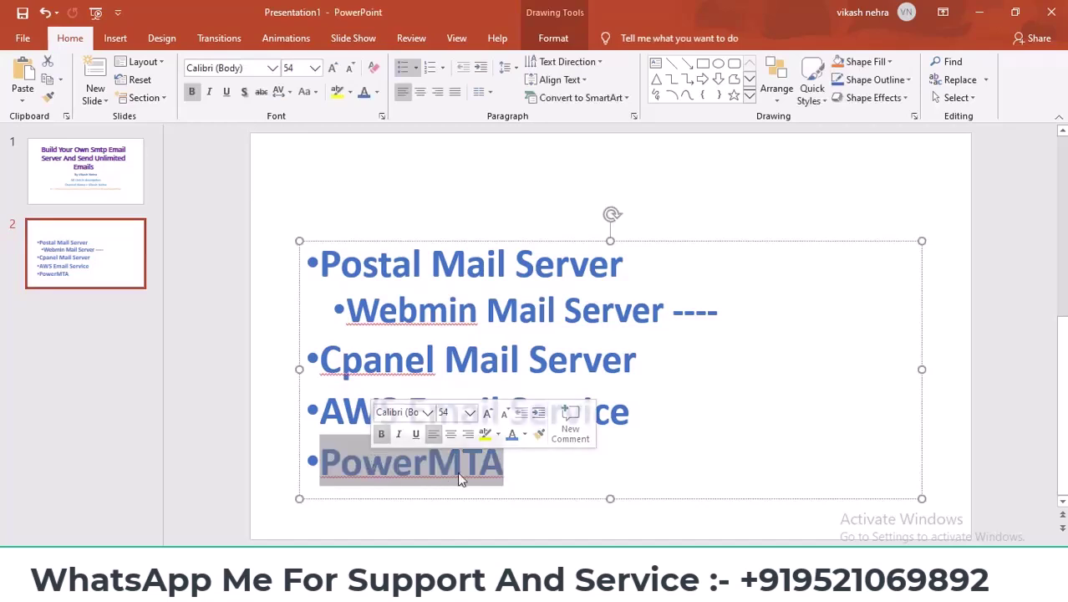
Review the mail server options listed on the second slide, focusing on PowerMTA and Webmin Mail Server
{"action": "left_click", "coordinate": [519, 463]}
{"action": "double_click", "coordinate": [448, 463]}
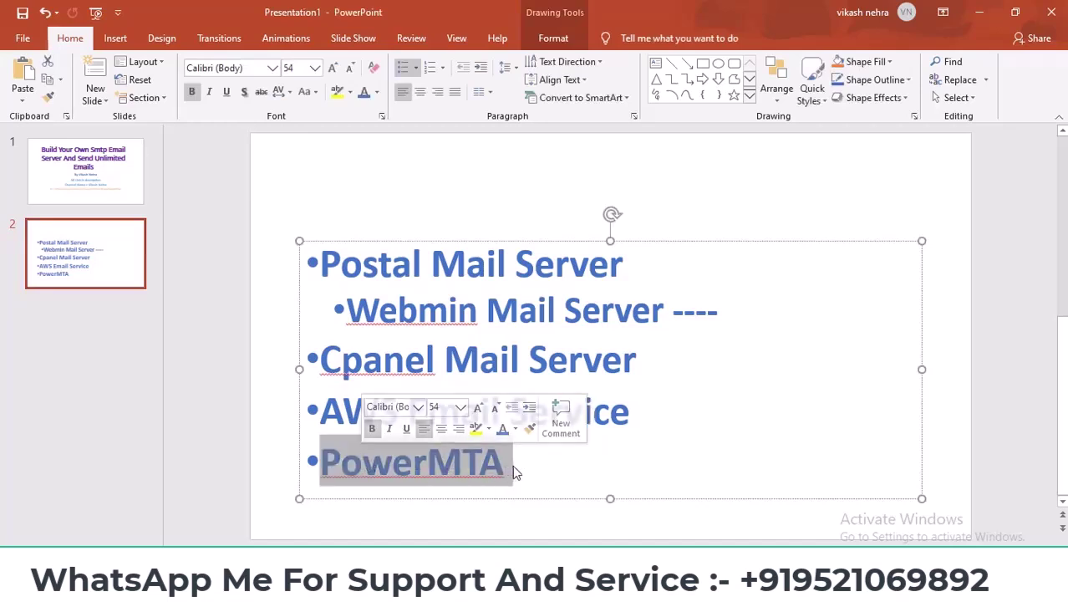
{"action": "left_click_drag", "start_coordinate": [512, 465], "coordinate": [386, 459]}
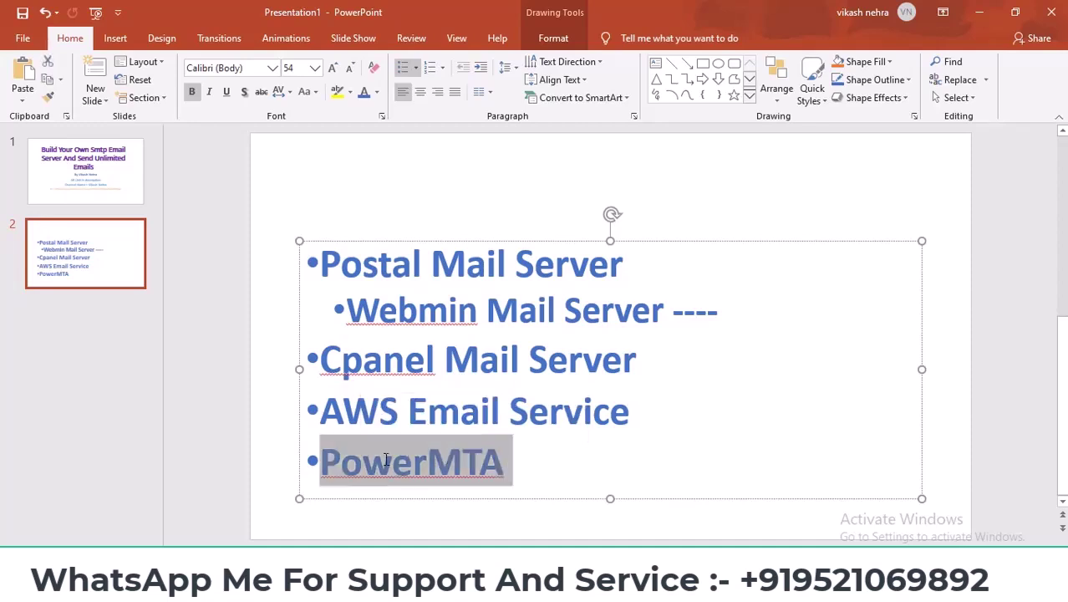
{"action": "left_click", "coordinate": [517, 467]}
{"action": "left_click_drag", "start_coordinate": [517, 467], "coordinate": [372, 466]}
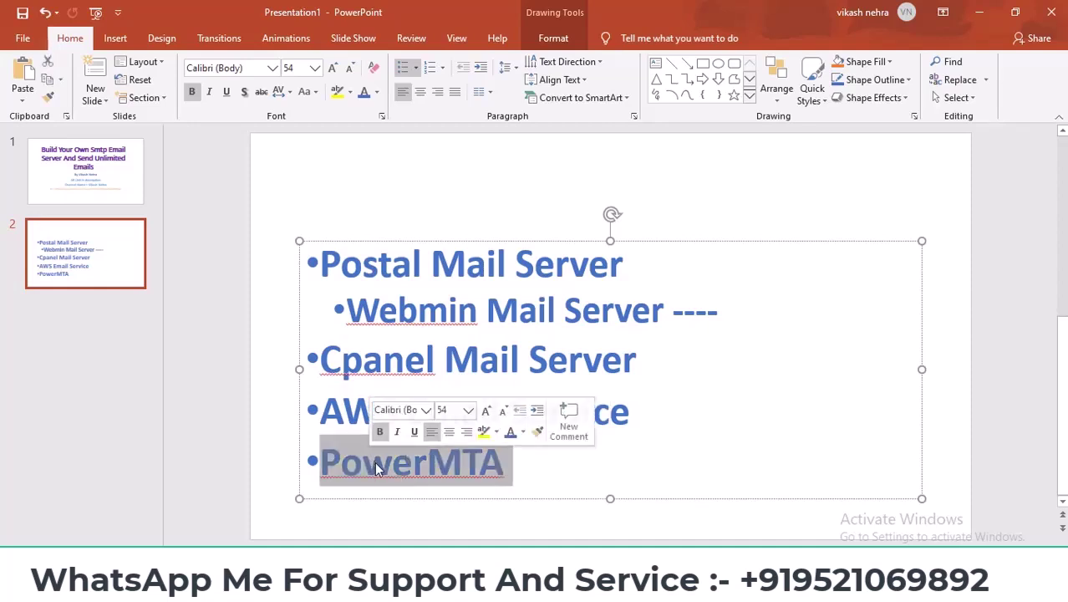
{"action": "left_click", "coordinate": [373, 467]}
{"action": "left_click_drag", "start_coordinate": [319, 464], "coordinate": [513, 464]}
{"action": "left_click_drag", "start_coordinate": [487, 311], "coordinate": [673, 311]}
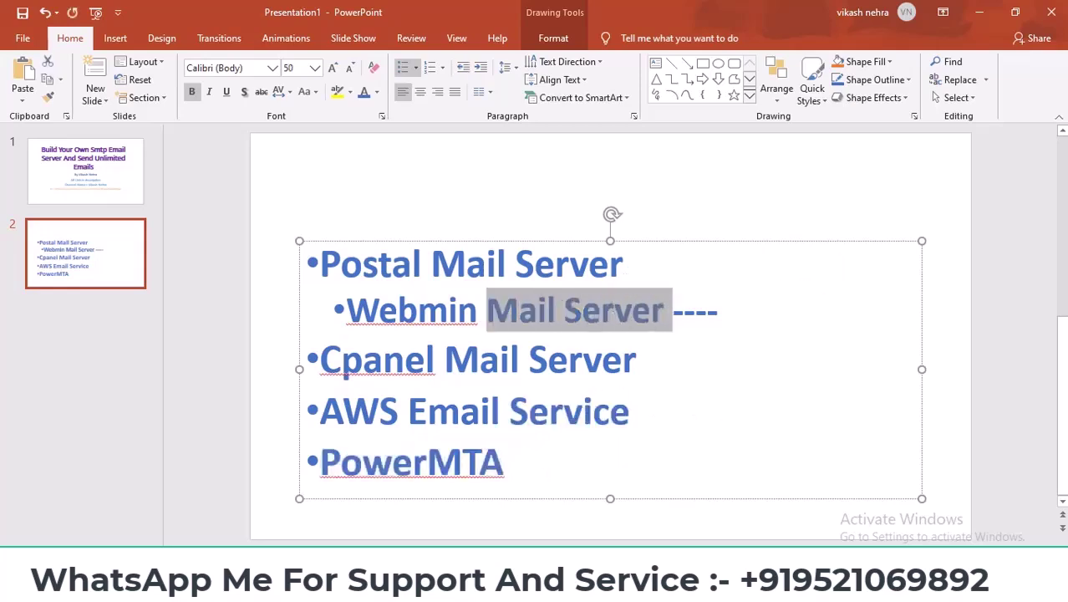
Switch to the browser, view the MailWizz delivery servers page, and bring up Simple Mailer Pro
{"action": "key", "text": "alt+Tab"}
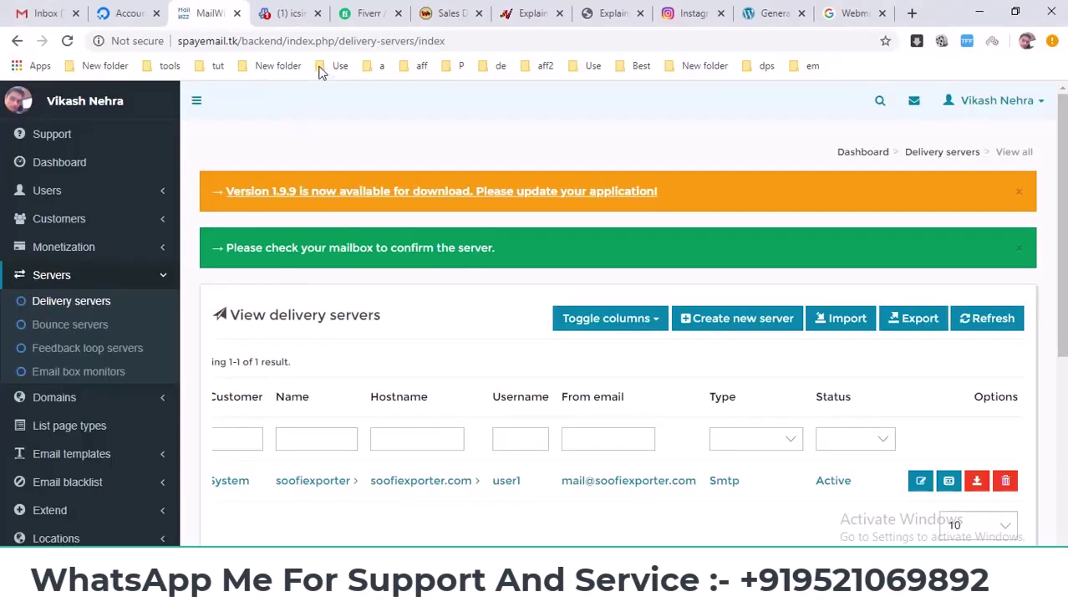
{"action": "left_click", "coordinate": [286, 14]}
{"action": "left_click", "coordinate": [213, 14]}
{"action": "left_click", "coordinate": [418, 586]}
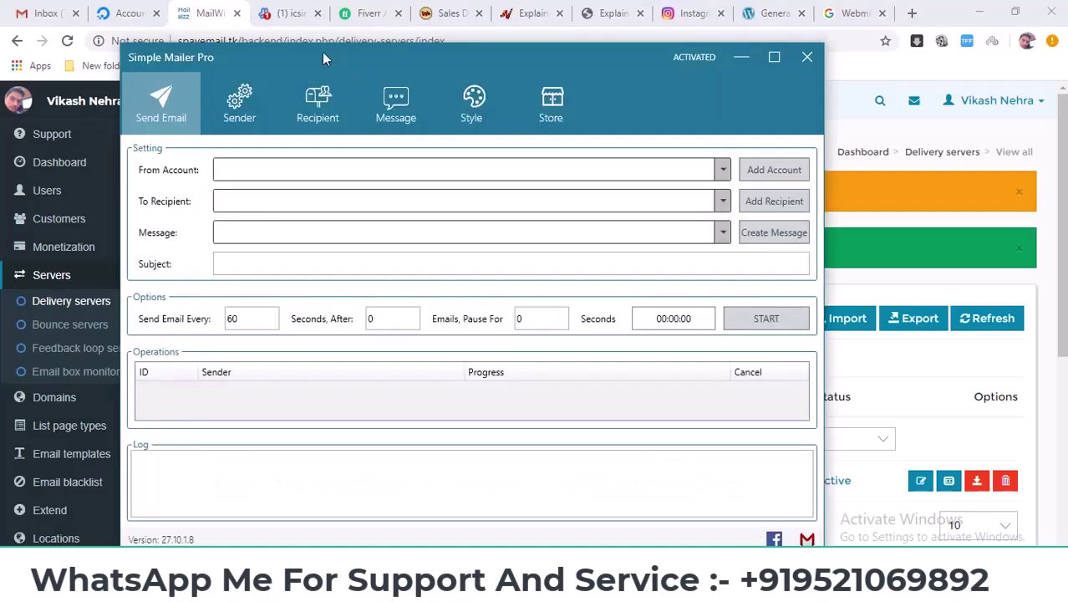
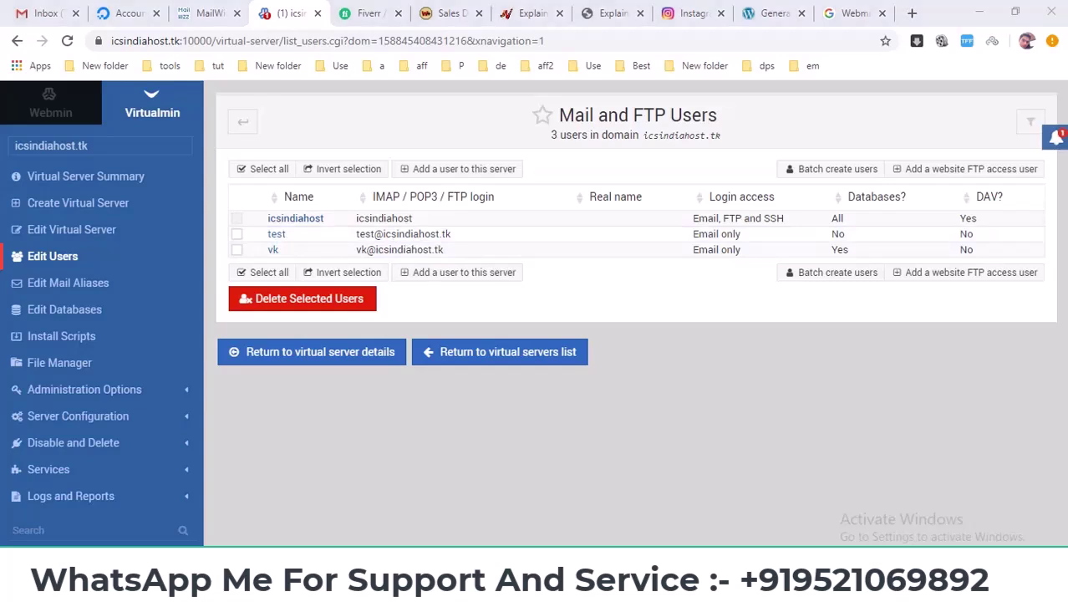
Switch to the Notepad notes and insert blank lines to set the SMTP login details apart
{"action": "key", "text": "alt+Tab"}
{"action": "left_click", "coordinate": [661, 234]}
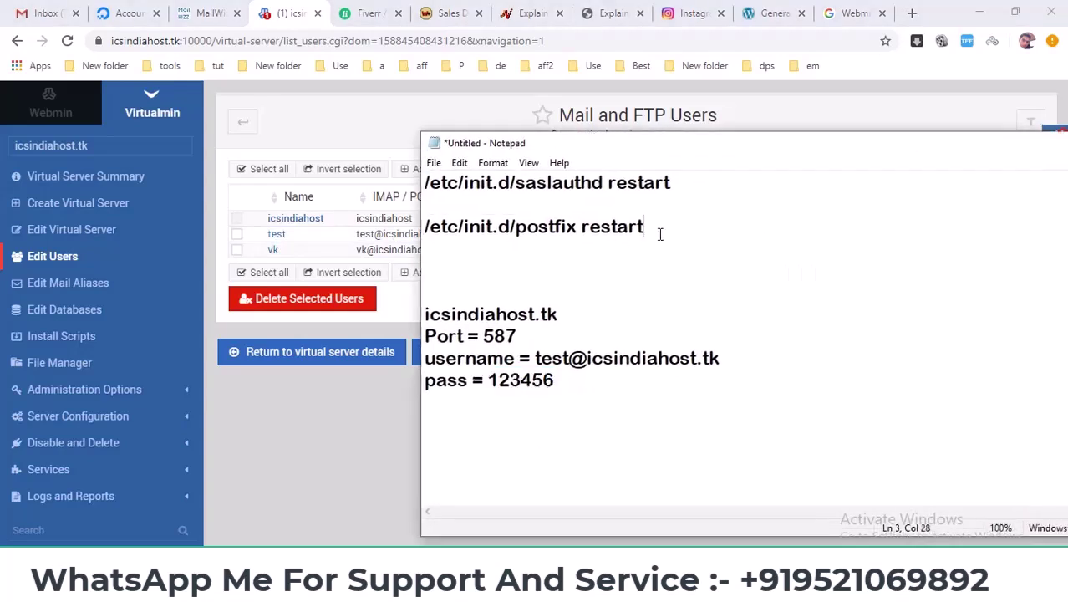
{"action": "key", "text": "Return"}
{"action": "key", "text": "Return"}
{"action": "key", "text": "Return"}
{"action": "key", "text": "Return"}
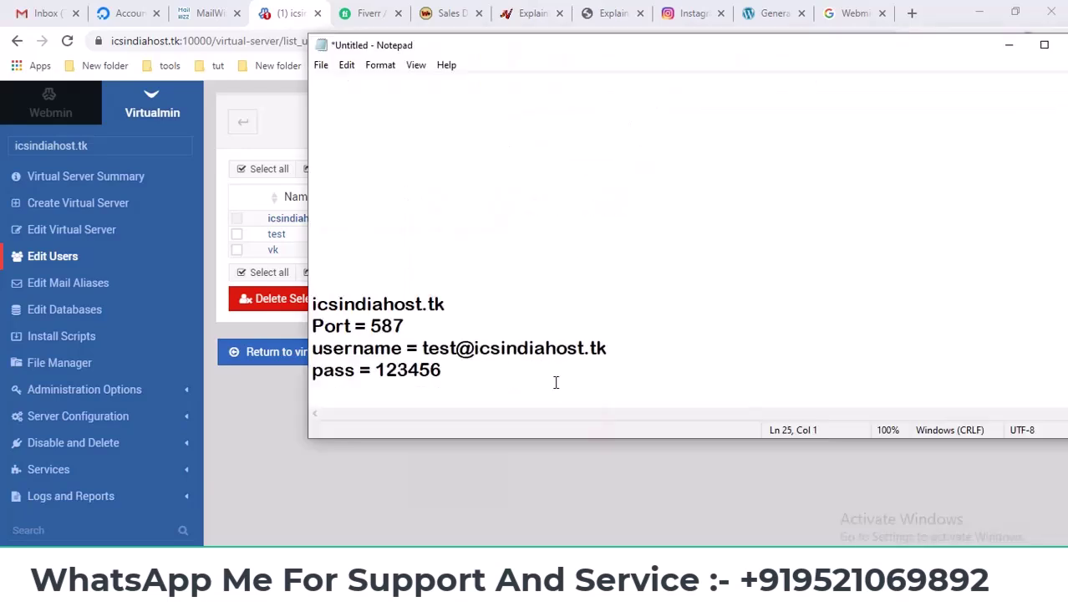
{"action": "key", "text": "Return"}
{"action": "key", "text": "Return"}
{"action": "key", "text": "Return"}
{"action": "key", "text": "Return"}
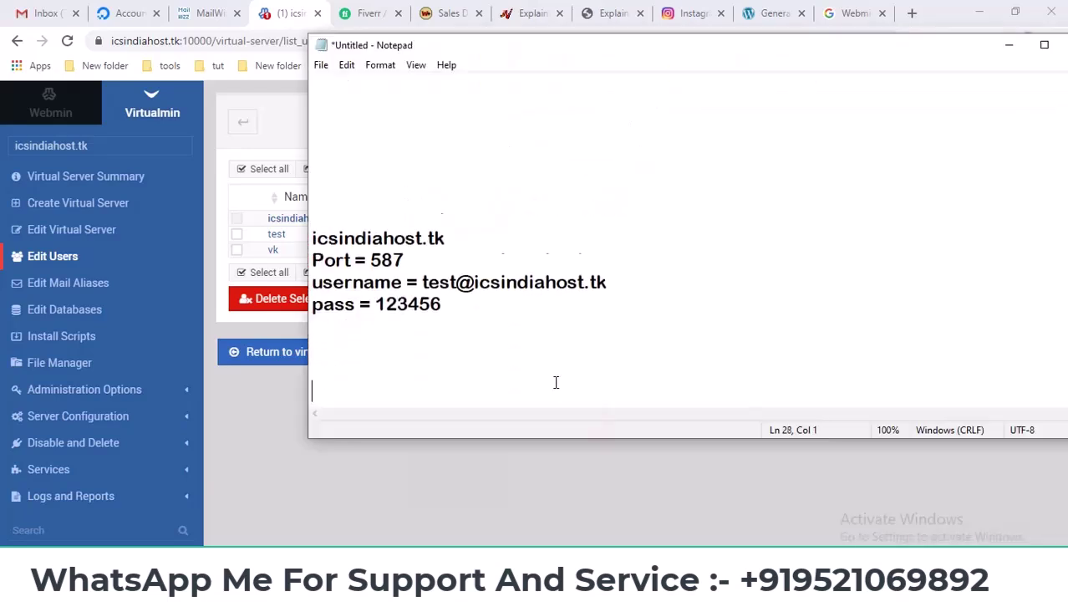
Examine the SMTP server name and port lines in the notes
{"action": "left_click_drag", "start_coordinate": [445, 216], "coordinate": [312, 216]}
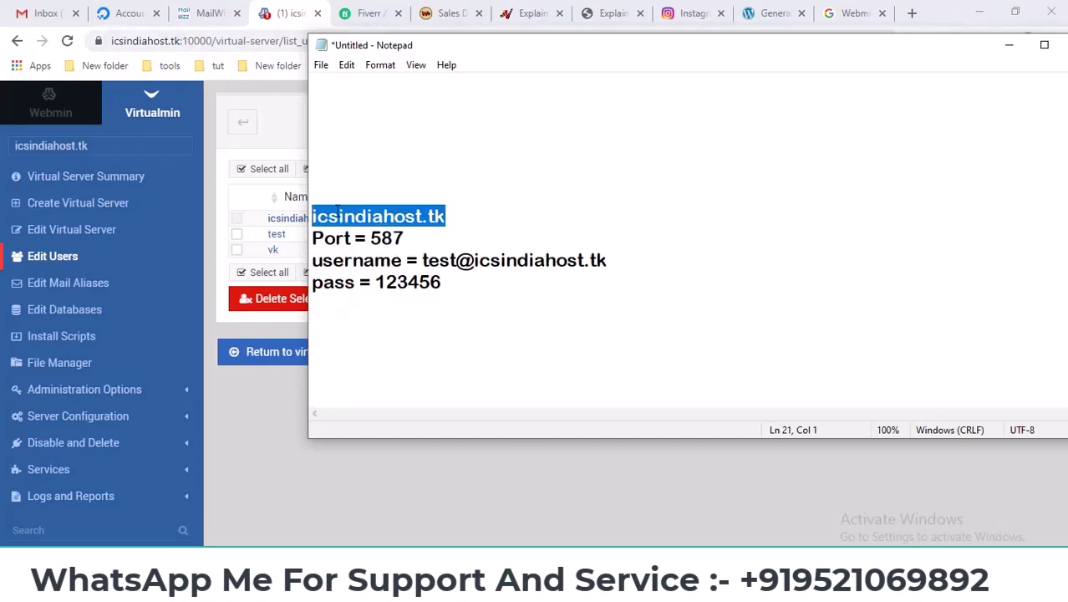
{"action": "left_click", "coordinate": [337, 214]}
{"action": "left_click_drag", "start_coordinate": [312, 216], "coordinate": [469, 215]}
{"action": "left_click", "coordinate": [371, 237]}
{"action": "left_click_drag", "start_coordinate": [373, 238], "coordinate": [410, 239]}
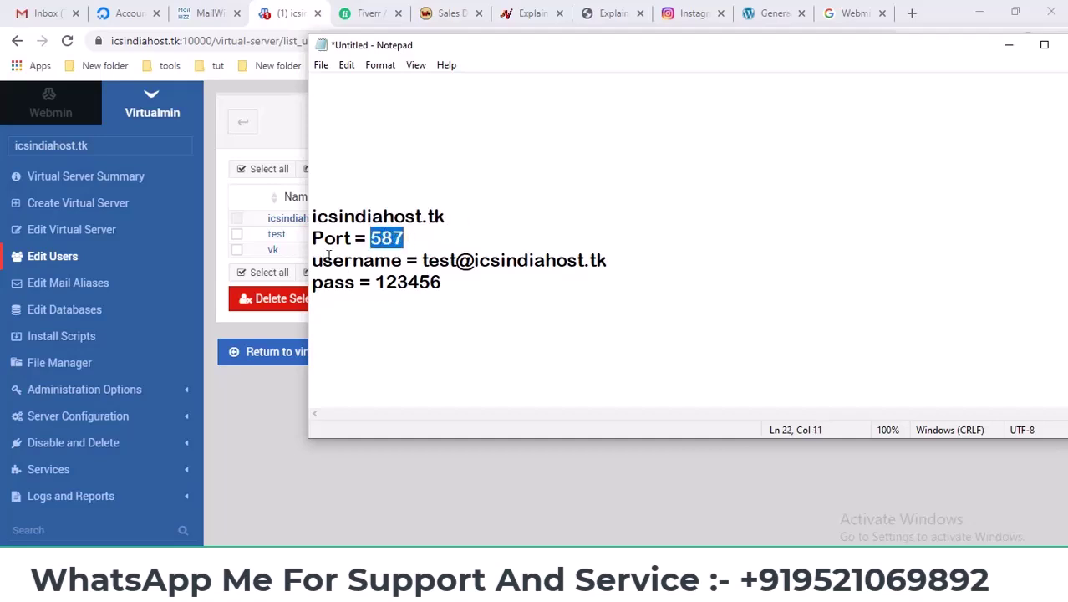
{"action": "left_click", "coordinate": [450, 490]}
{"action": "left_click_drag", "start_coordinate": [354, 235], "coordinate": [667, 339]}
{"action": "left_click", "coordinate": [377, 238]}
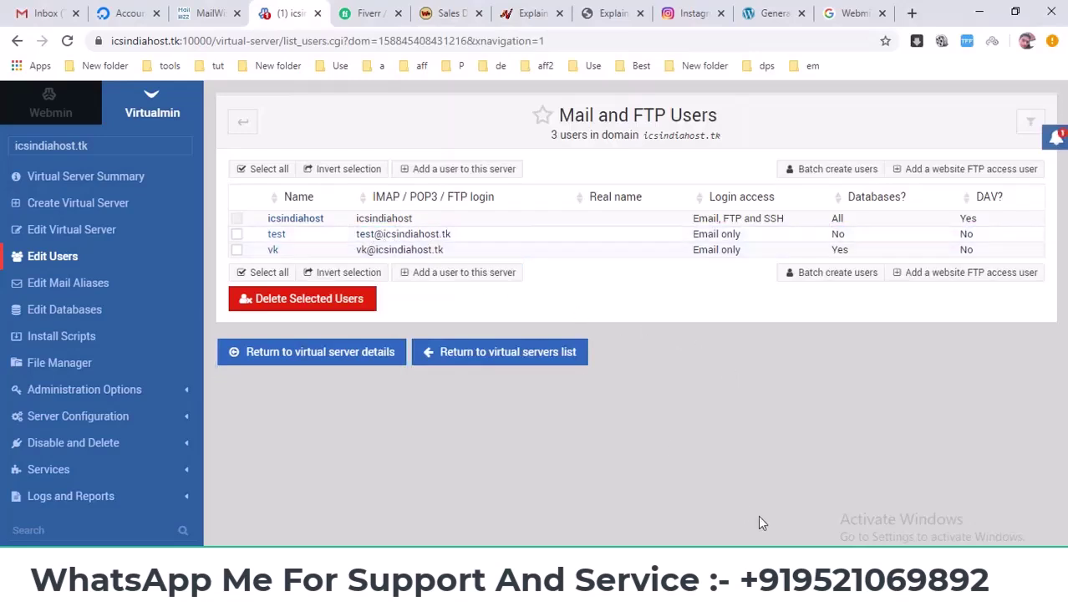
Check the password line in the notes and the test mail user's details in Virtualmin, and return to the notes
{"action": "key", "text": "alt+Tab"}
{"action": "left_click_drag", "start_coordinate": [443, 286], "coordinate": [374, 284]}
{"action": "key", "text": "alt+Tab"}
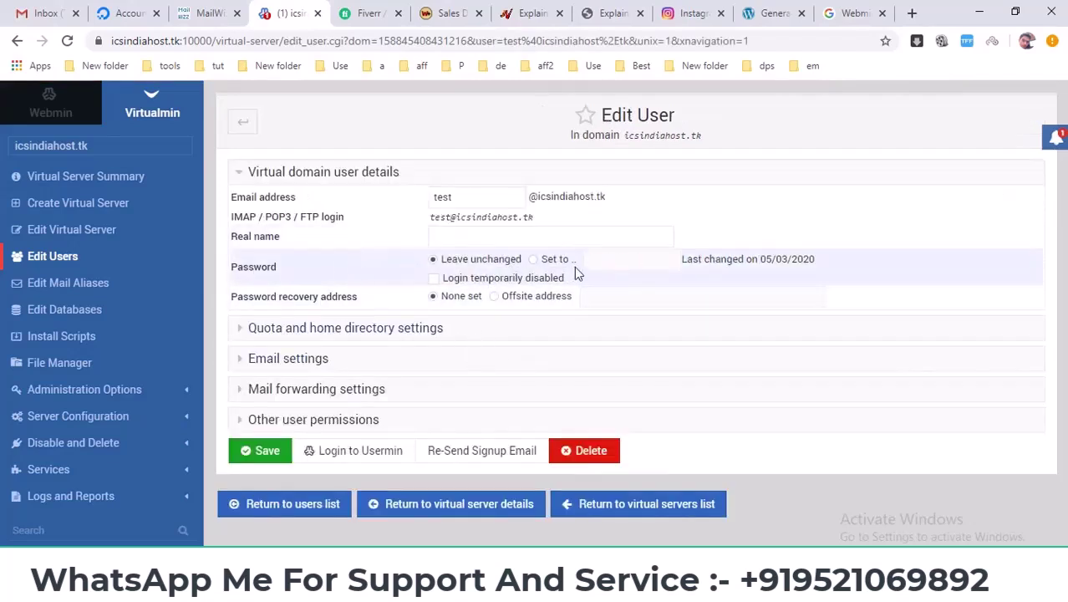
{"action": "left_click", "coordinate": [241, 123]}
{"action": "key", "text": "alt+Tab"}
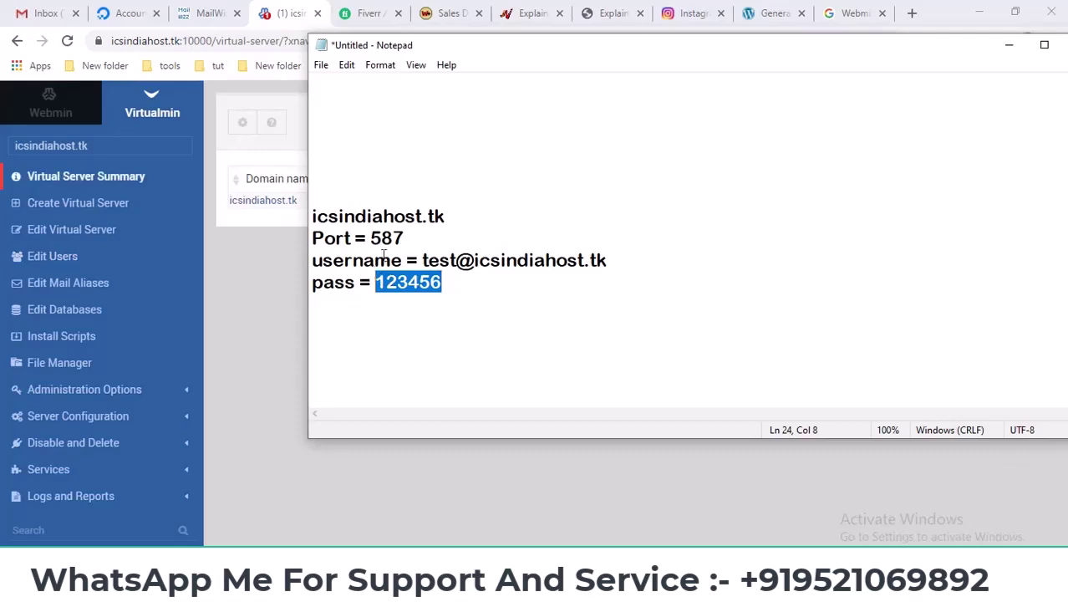
Copy icsindiahost.tk from the notes into the SMTP server field of a new sender in Simple Mailer Pro
{"action": "left_click_drag", "start_coordinate": [374, 288], "coordinate": [445, 286]}
{"action": "left_click_drag", "start_coordinate": [459, 220], "coordinate": [311, 217]}
{"action": "right_click", "coordinate": [356, 216]}
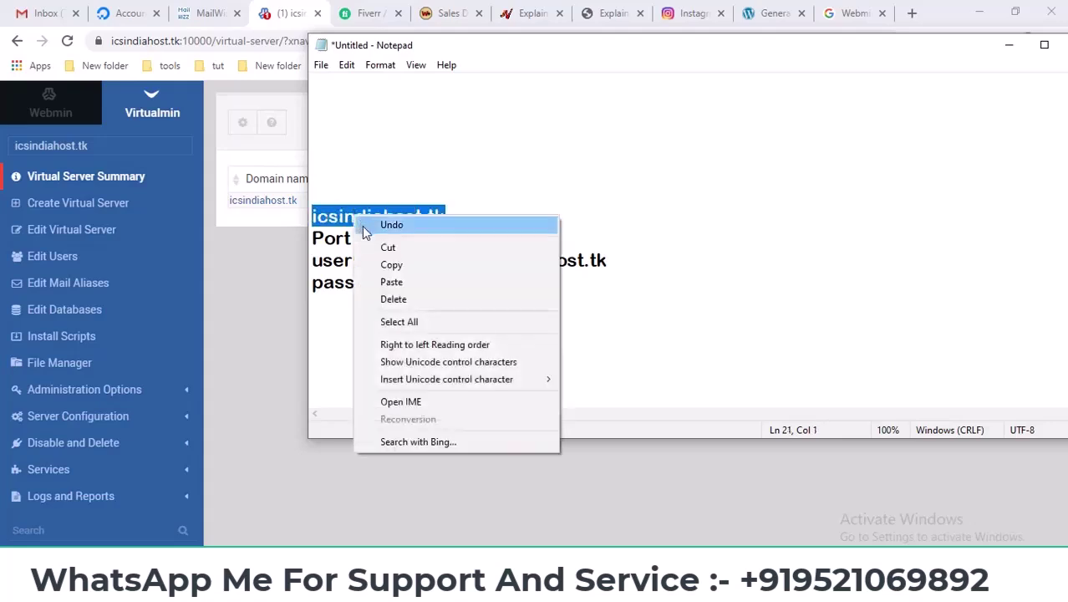
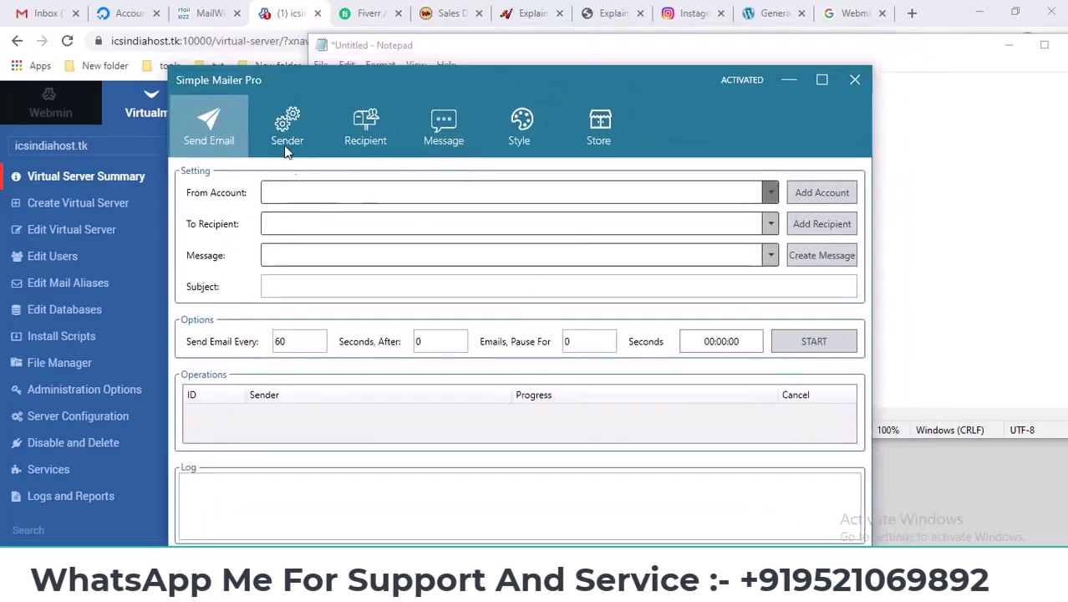
{"action": "left_click", "coordinate": [285, 122]}
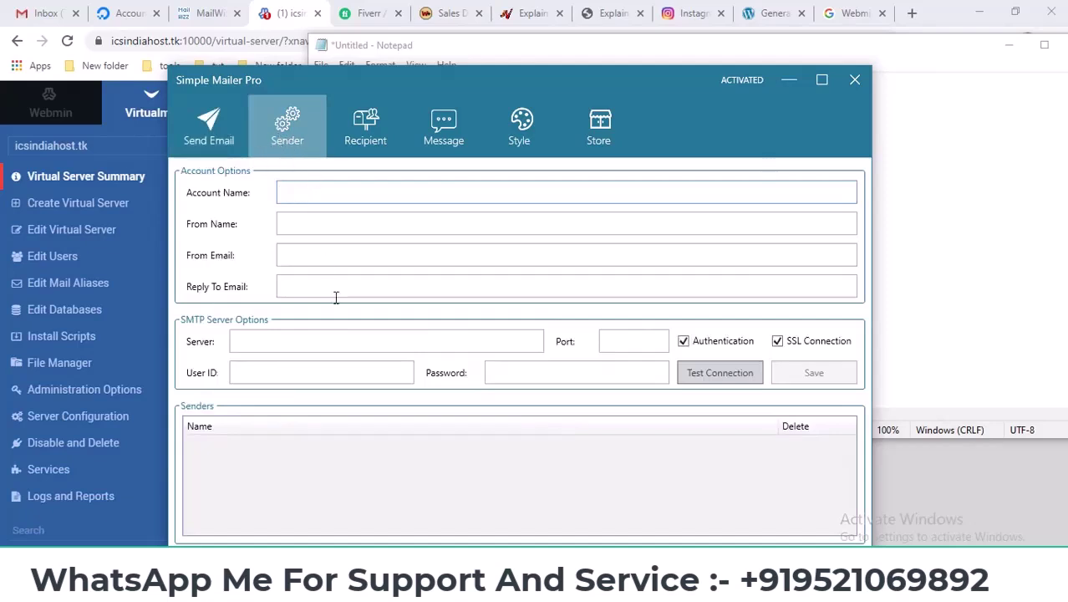
{"action": "left_click", "coordinate": [260, 340]}
{"action": "right_click", "coordinate": [281, 342]}
{"action": "left_click", "coordinate": [298, 383]}
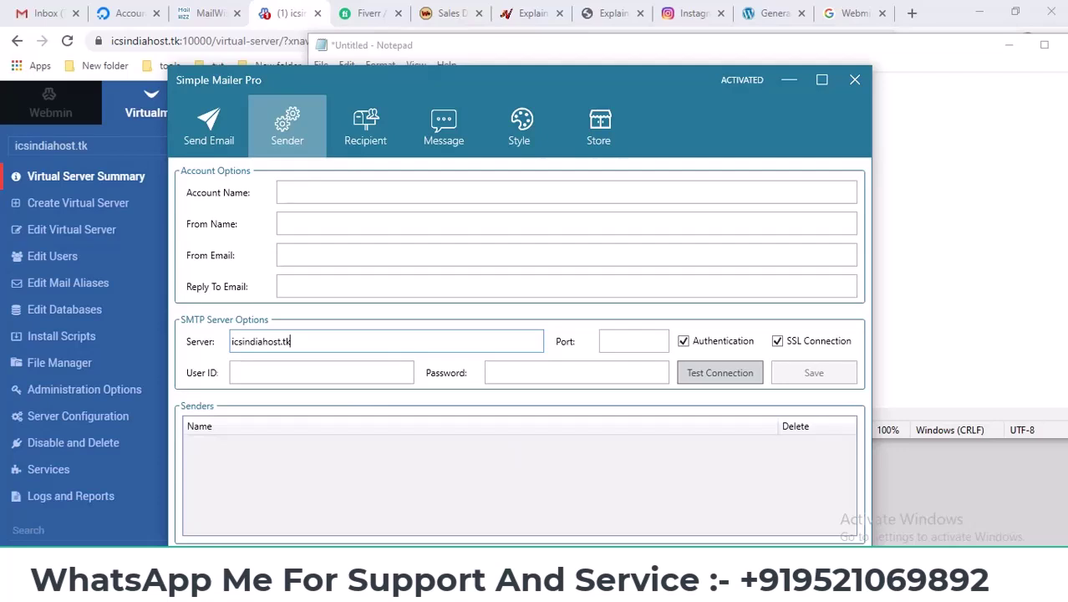
Copy the mailbox username from the notes into the sender's User ID field
{"action": "key", "text": "alt+Tab"}
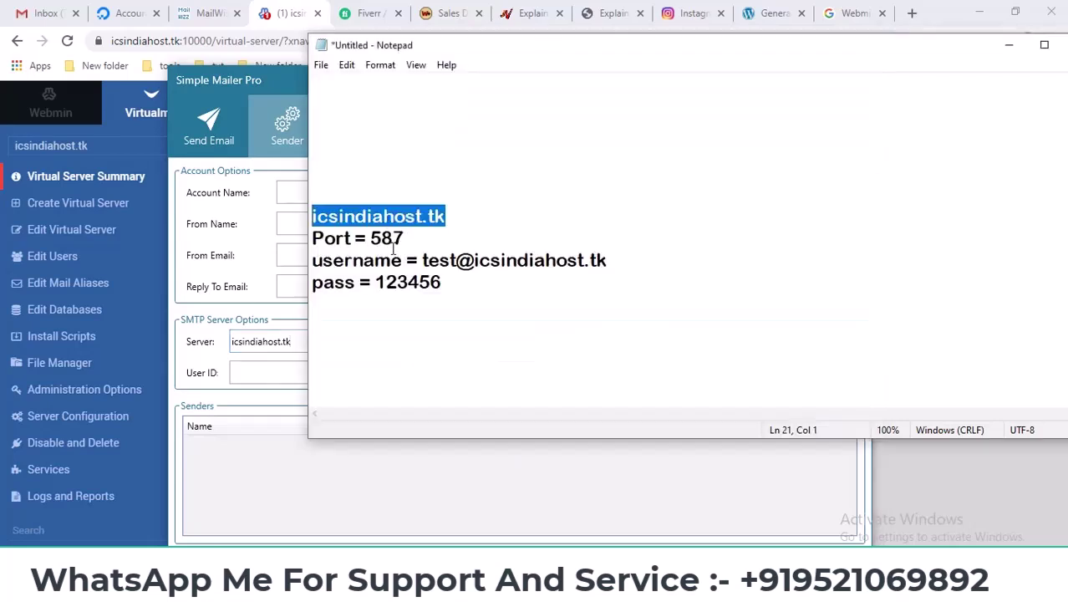
{"action": "left_click_drag", "start_coordinate": [423, 260], "coordinate": [614, 254]}
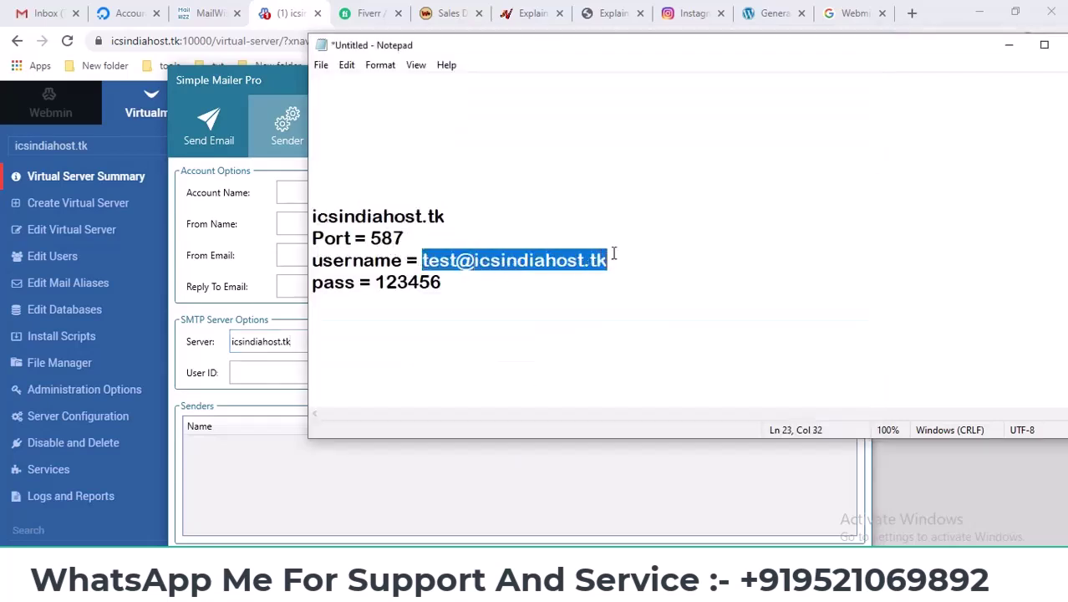
{"action": "right_click", "coordinate": [592, 275]}
{"action": "left_click", "coordinate": [618, 313]}
{"action": "left_click", "coordinate": [257, 374]}
{"action": "right_click", "coordinate": [256, 376]}
{"action": "left_click", "coordinate": [316, 431]}
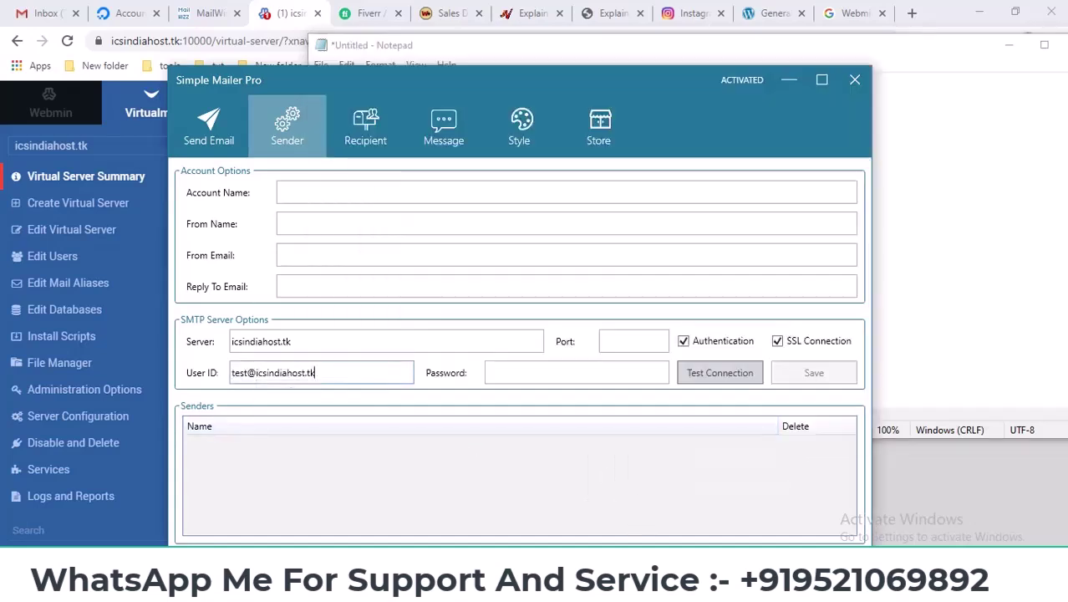
Copy the mailbox password from the notes into the sender's Password field
{"action": "key", "text": "alt+Tab"}
{"action": "left_click_drag", "start_coordinate": [376, 284], "coordinate": [440, 284]}
{"action": "right_click", "coordinate": [428, 287]}
{"action": "left_click", "coordinate": [445, 335]}
{"action": "key", "text": "alt+Tab"}
{"action": "left_click", "coordinate": [508, 374]}
{"action": "right_click", "coordinate": [511, 377]}
{"action": "left_click", "coordinate": [551, 420]}
Set the SMTP port to 587 without SSL, test the connection, and dismiss the test message
{"action": "left_click", "coordinate": [628, 343]}
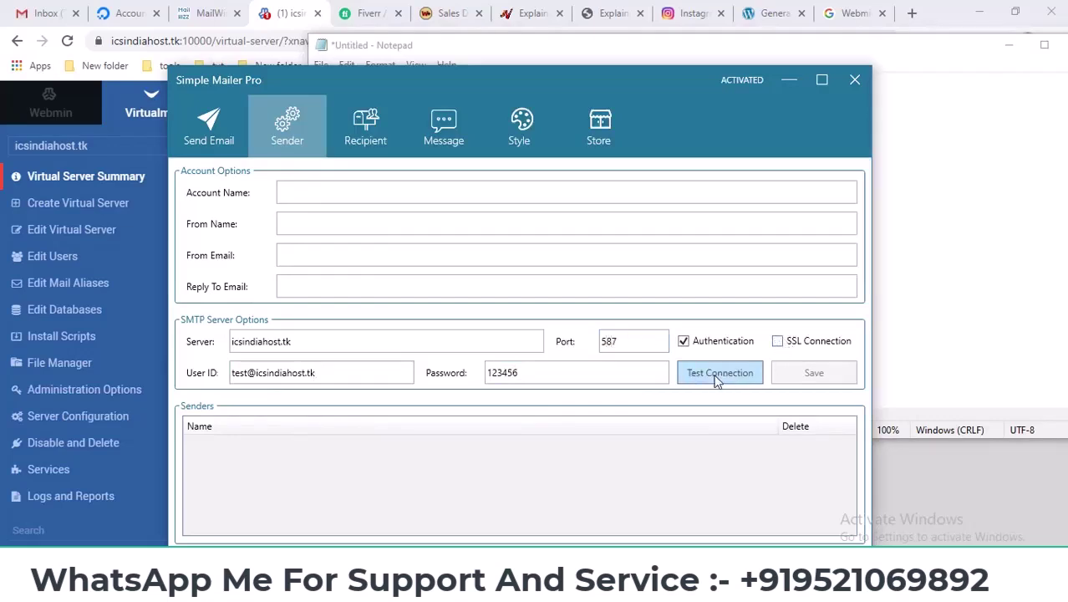
{"action": "left_click", "coordinate": [717, 376]}
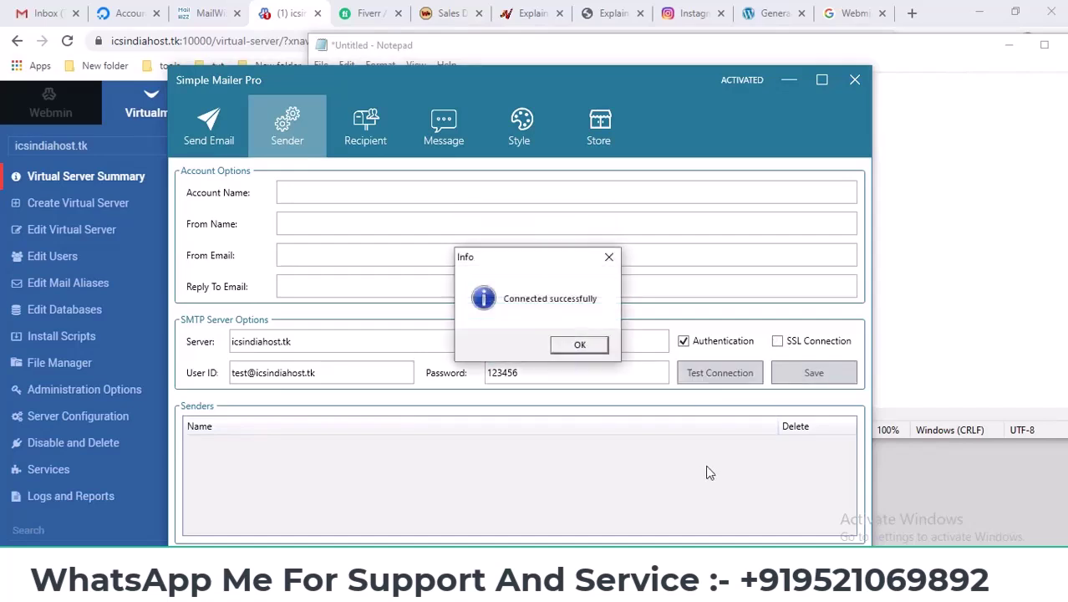
{"action": "left_click_drag", "start_coordinate": [525, 263], "coordinate": [493, 228]}
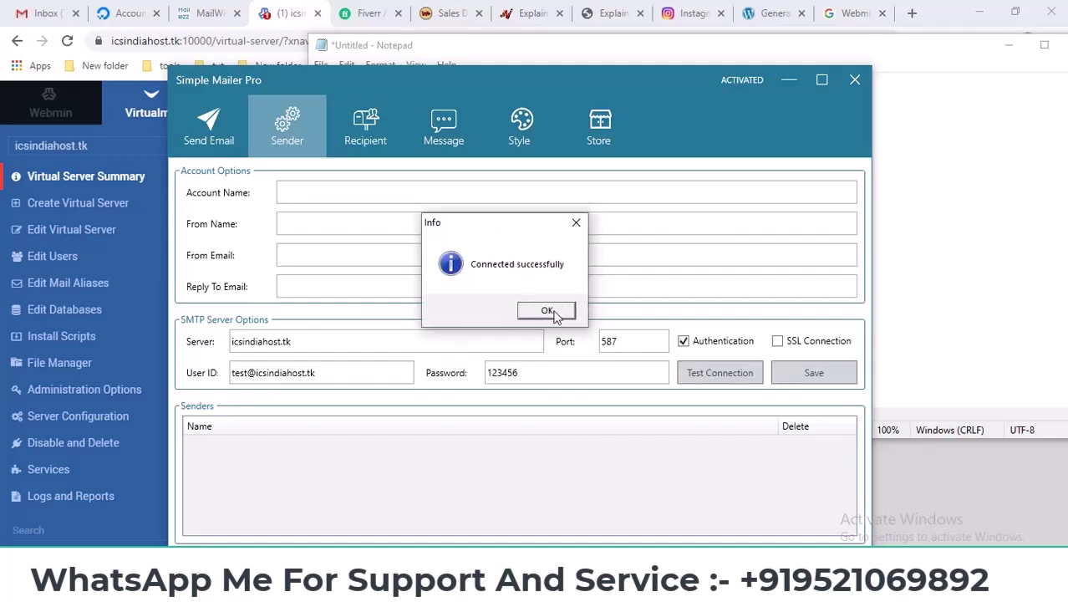
{"action": "left_click", "coordinate": [548, 311]}
Name the sender account vk and set its From Name to kl
{"action": "left_click", "coordinate": [303, 193]}
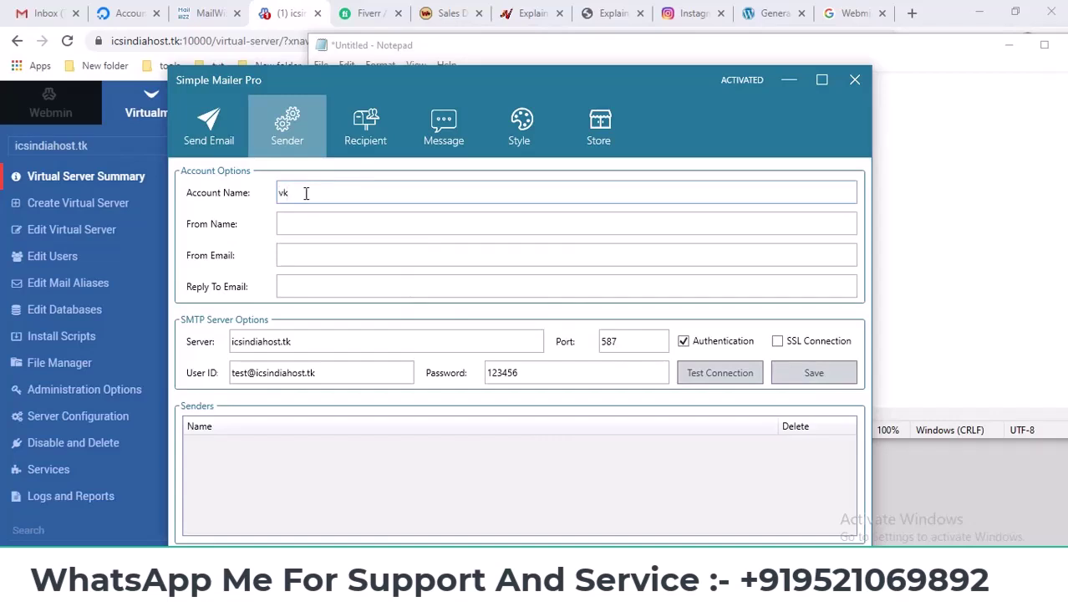
{"action": "left_click", "coordinate": [311, 225]}
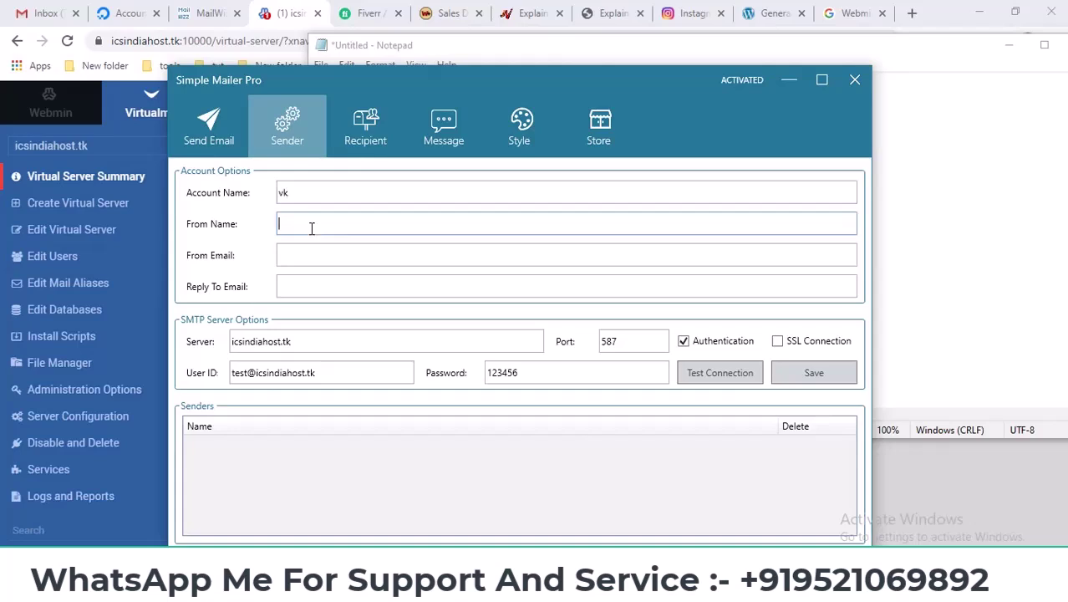
{"action": "type", "text": "kl"}
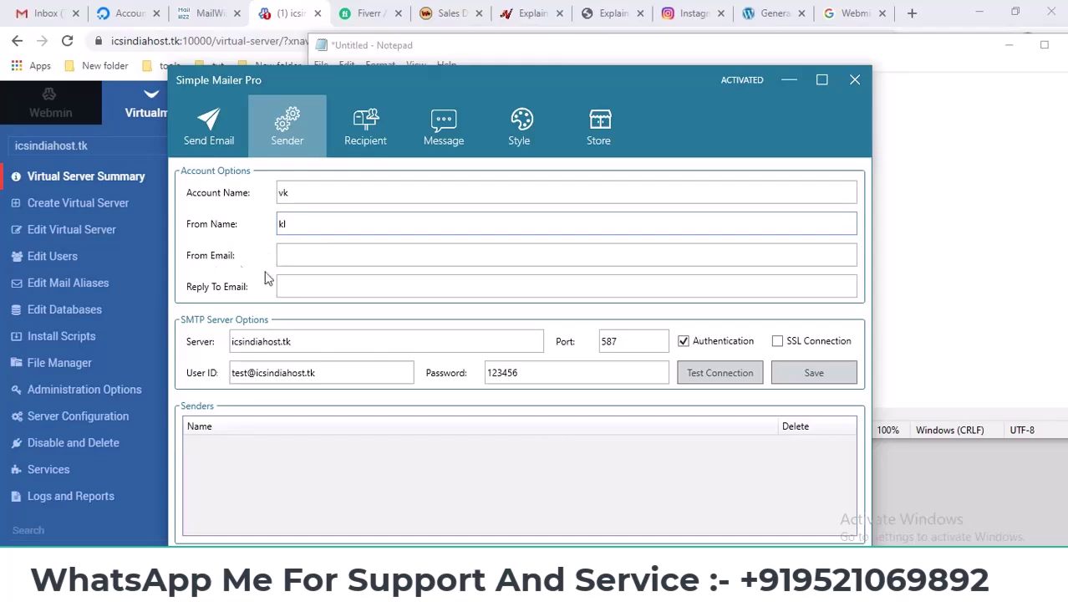
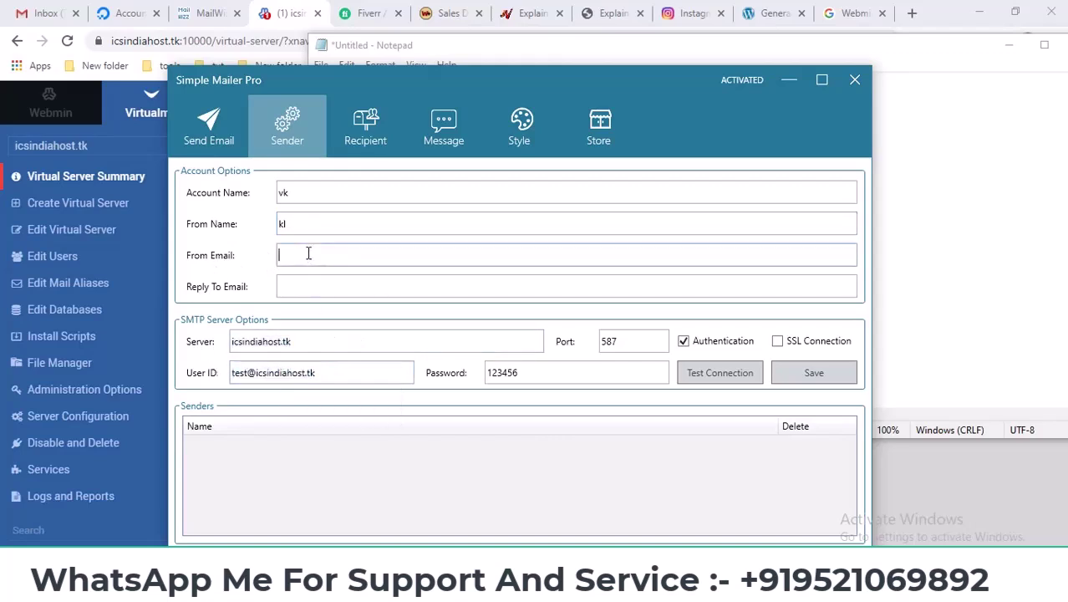
Fill in From Email and Reply To Email with the mailbox address, save the sender, and select it in the senders list
{"action": "right_click", "coordinate": [307, 255]}
{"action": "left_click", "coordinate": [343, 299]}
{"action": "right_click", "coordinate": [306, 286]}
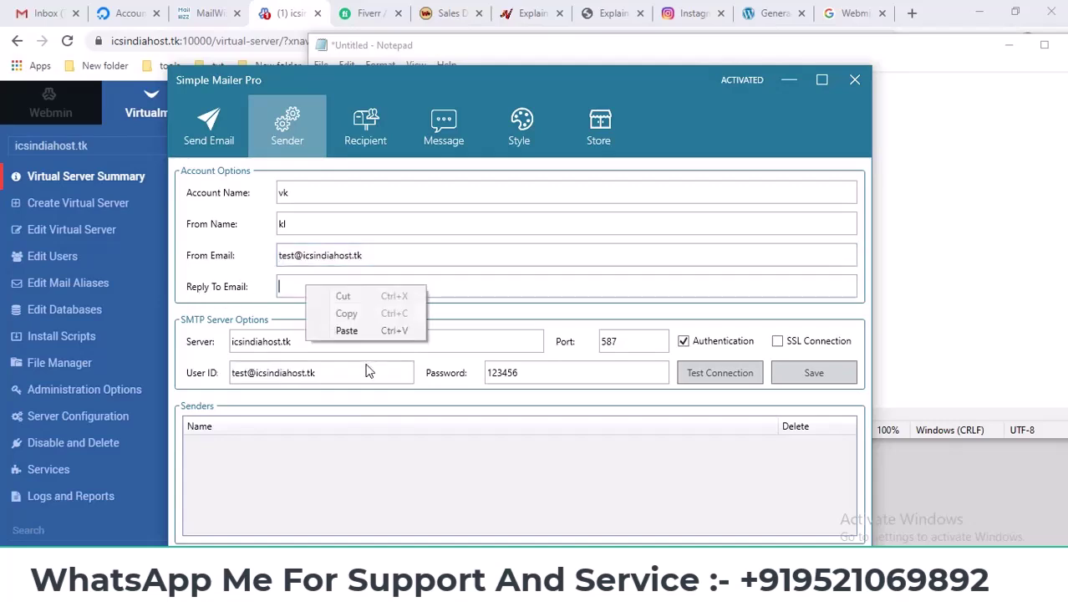
{"action": "left_click", "coordinate": [345, 335]}
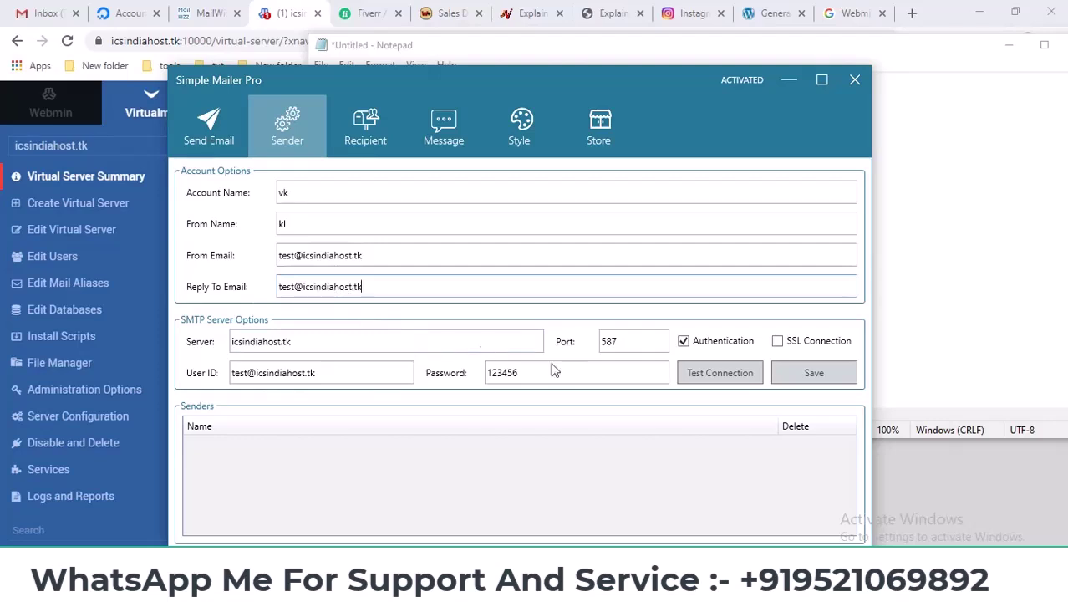
{"action": "left_click", "coordinate": [819, 378]}
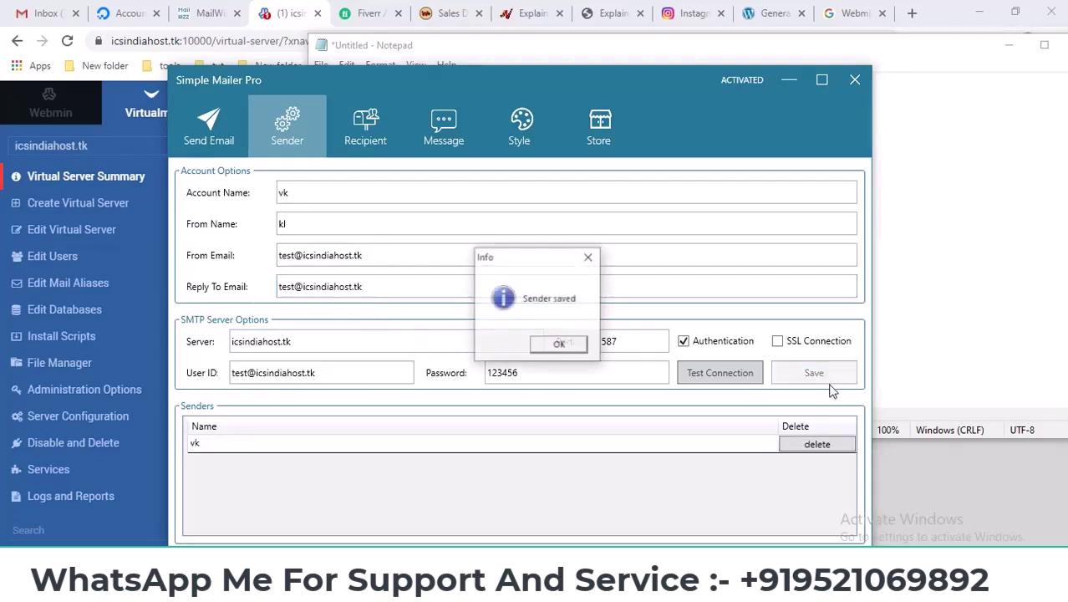
{"action": "left_click", "coordinate": [558, 344]}
{"action": "left_click", "coordinate": [216, 445]}
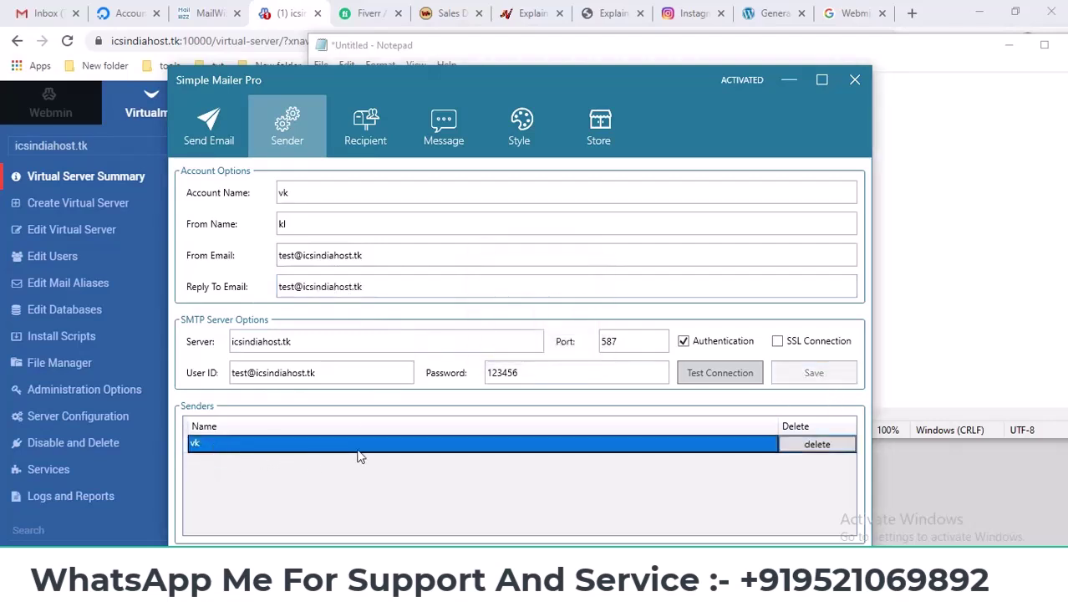
Open the recipient section and review the manual entry form and the available file import formats
{"action": "left_click", "coordinate": [365, 138]}
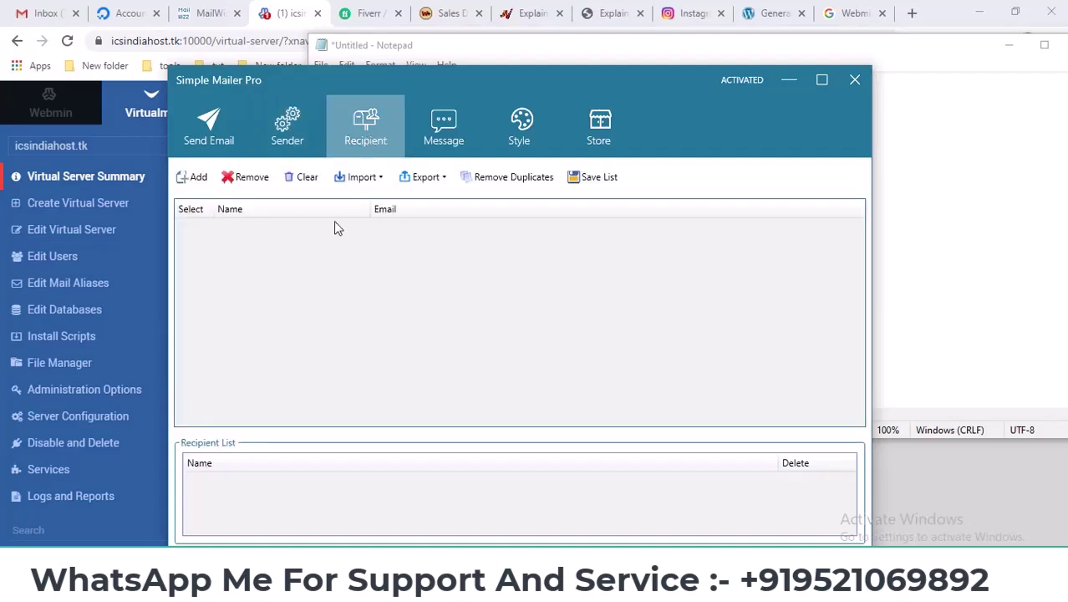
{"action": "left_click", "coordinate": [193, 178]}
{"action": "left_click", "coordinate": [478, 241]}
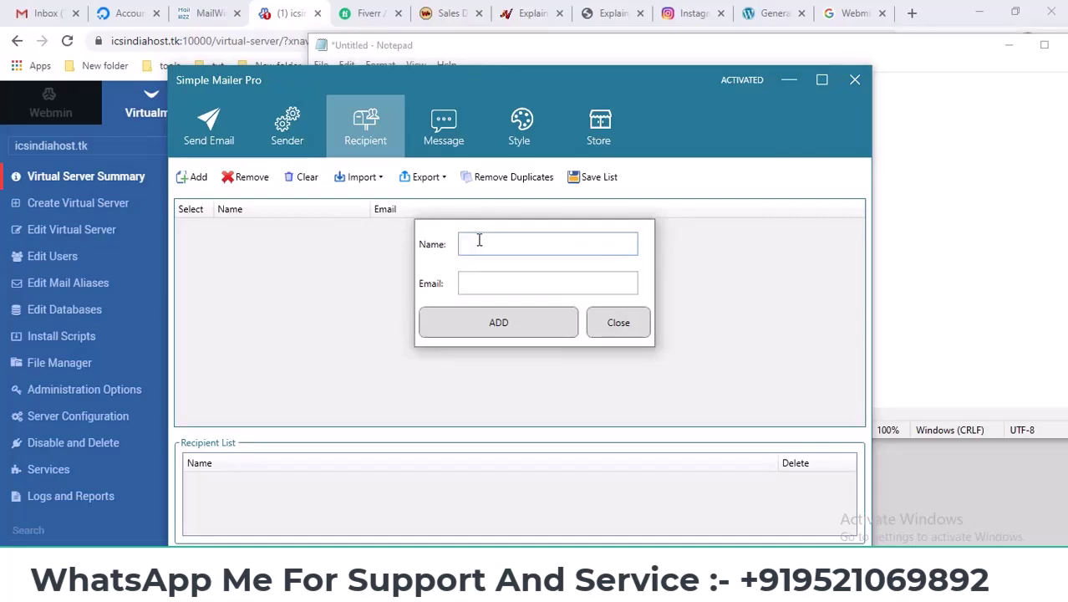
{"action": "left_click", "coordinate": [599, 327]}
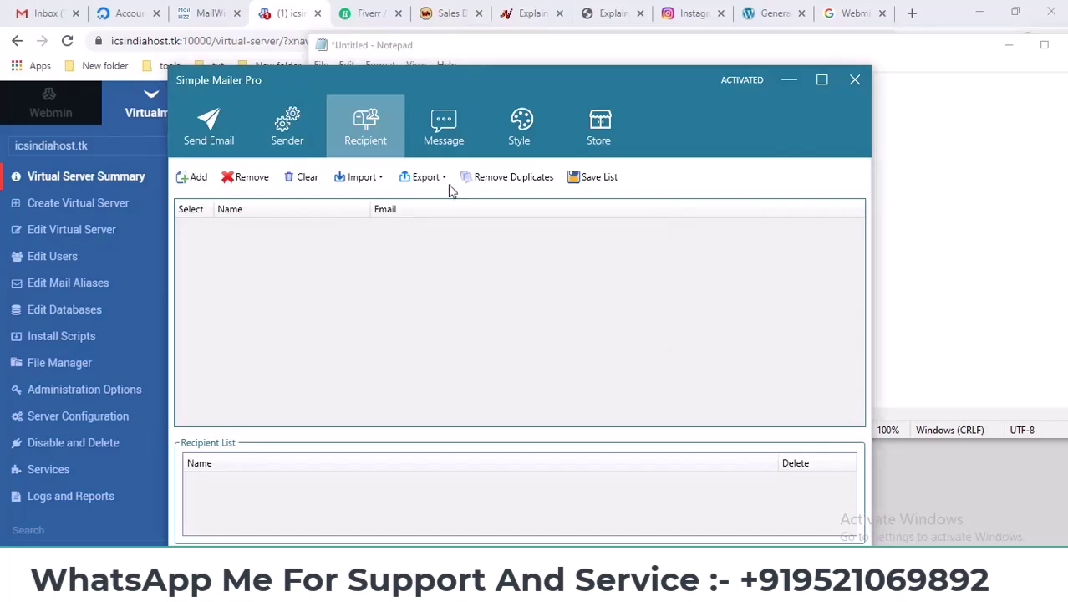
{"action": "left_click", "coordinate": [363, 178]}
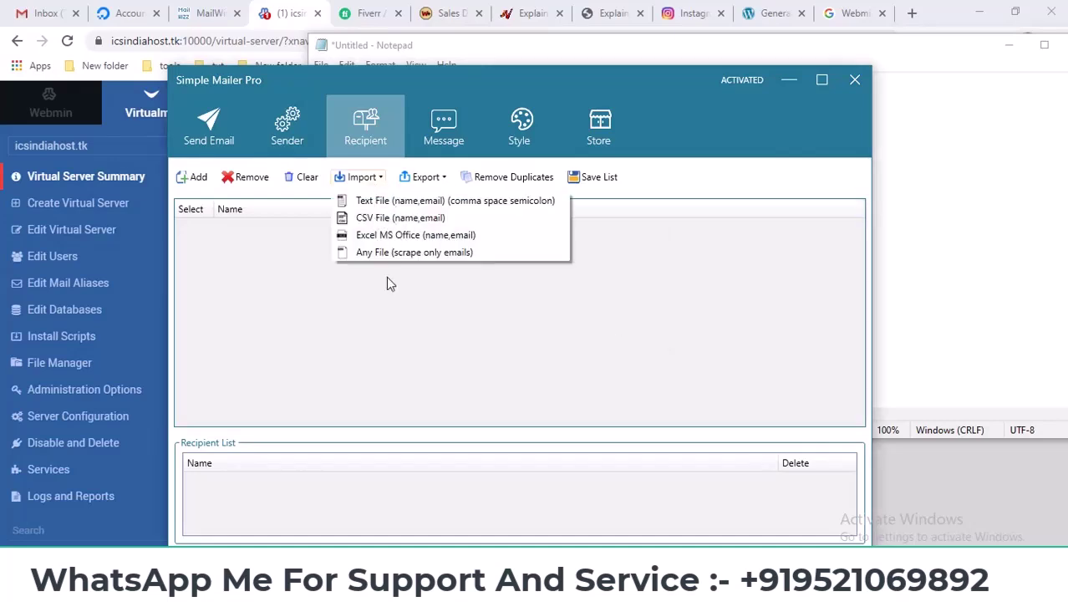
{"action": "left_click", "coordinate": [209, 194]}
Start a new recipient entry named vk and begin filling in its email address
{"action": "left_click", "coordinate": [200, 179]}
{"action": "left_click", "coordinate": [500, 242]}
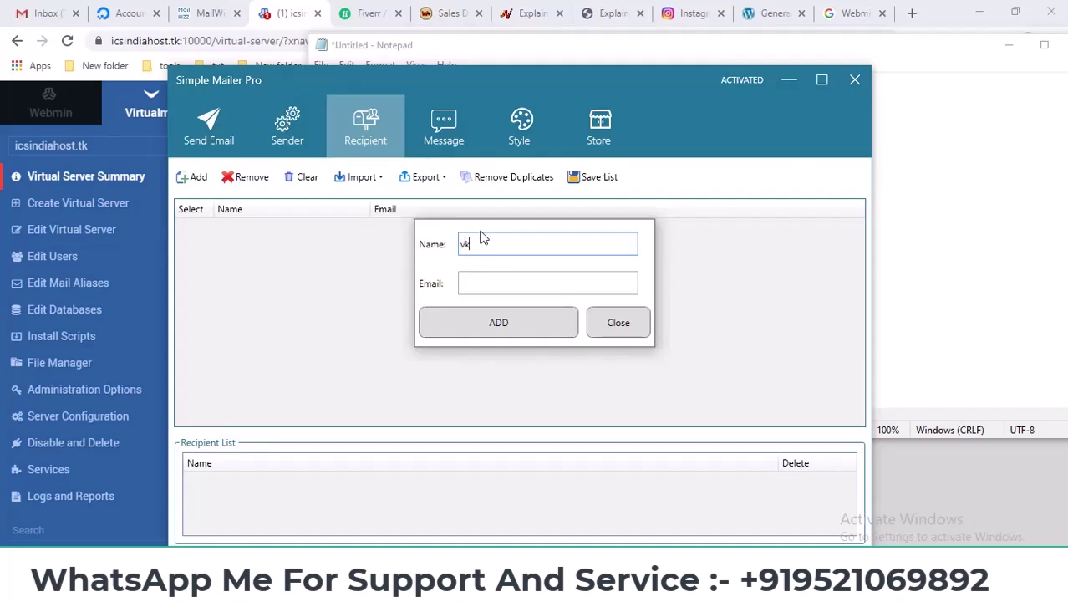
{"action": "key", "text": "Tab"}
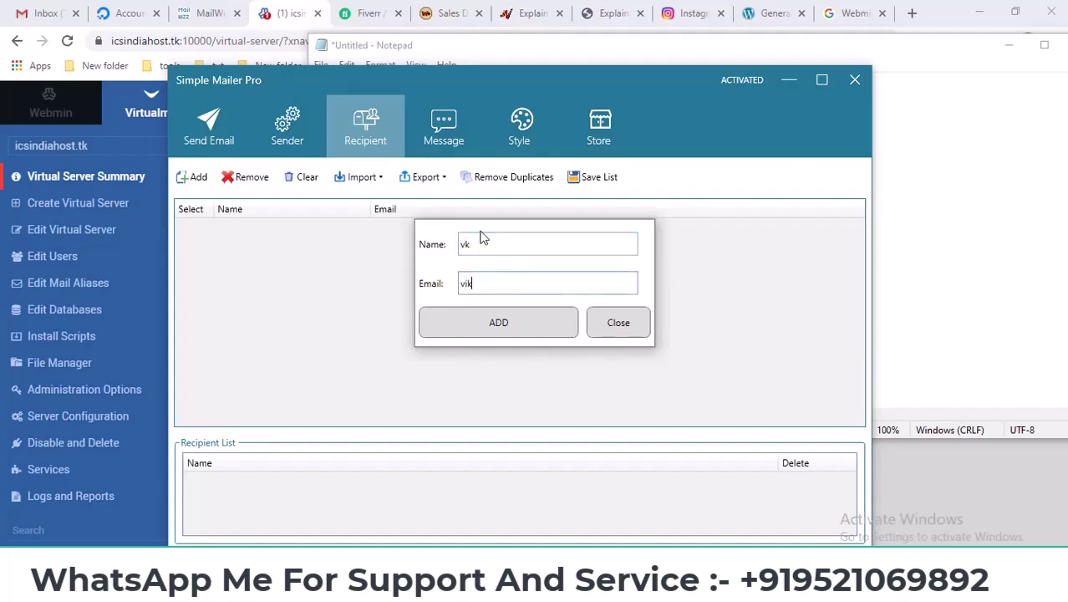
Switch to Gmail, open the received message with subject hi, and examine its sender details, reply-to address and time
{"action": "left_click", "coordinate": [18, 20]}
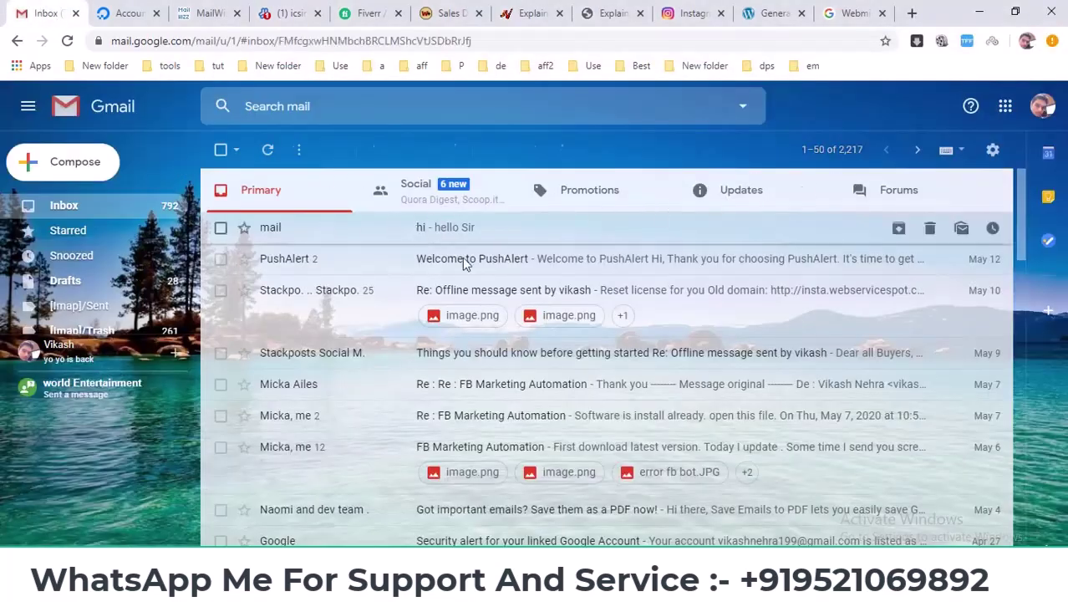
{"action": "left_click", "coordinate": [495, 245]}
{"action": "left_click", "coordinate": [141, 210]}
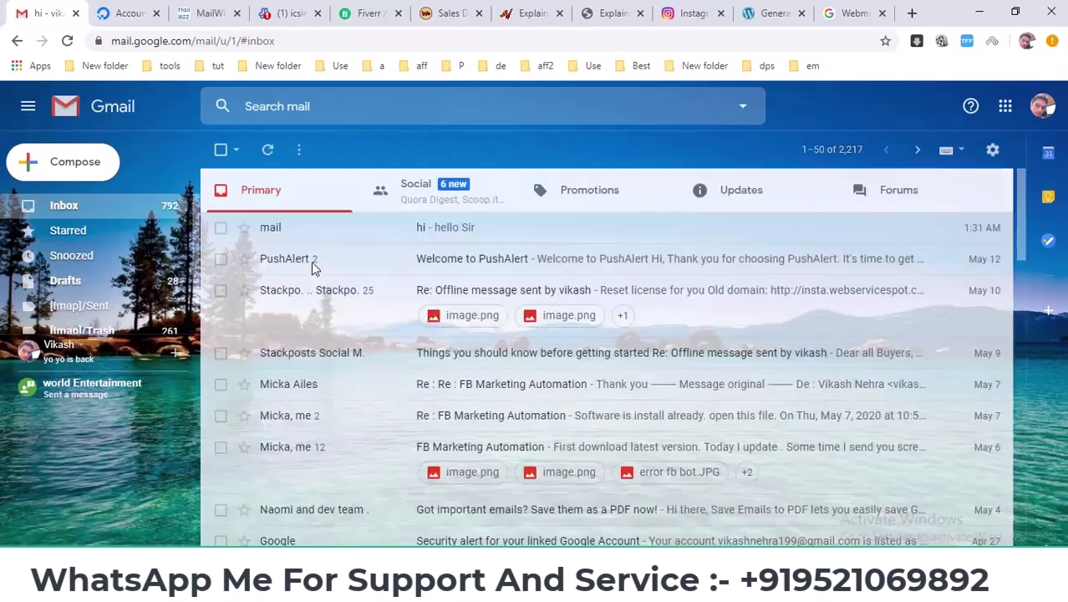
{"action": "left_click", "coordinate": [426, 238]}
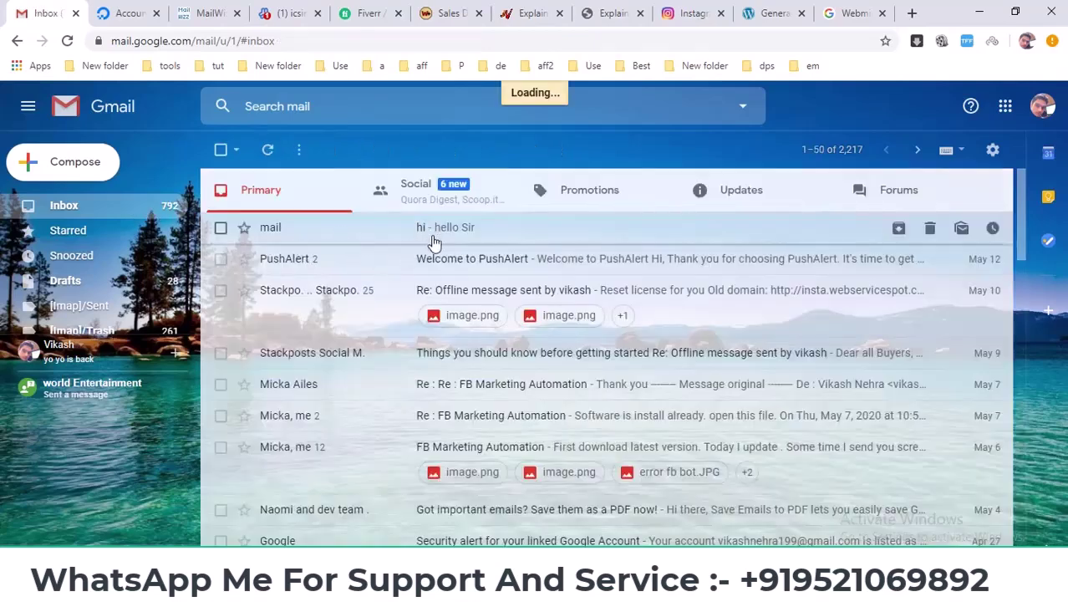
{"action": "left_click", "coordinate": [290, 251]}
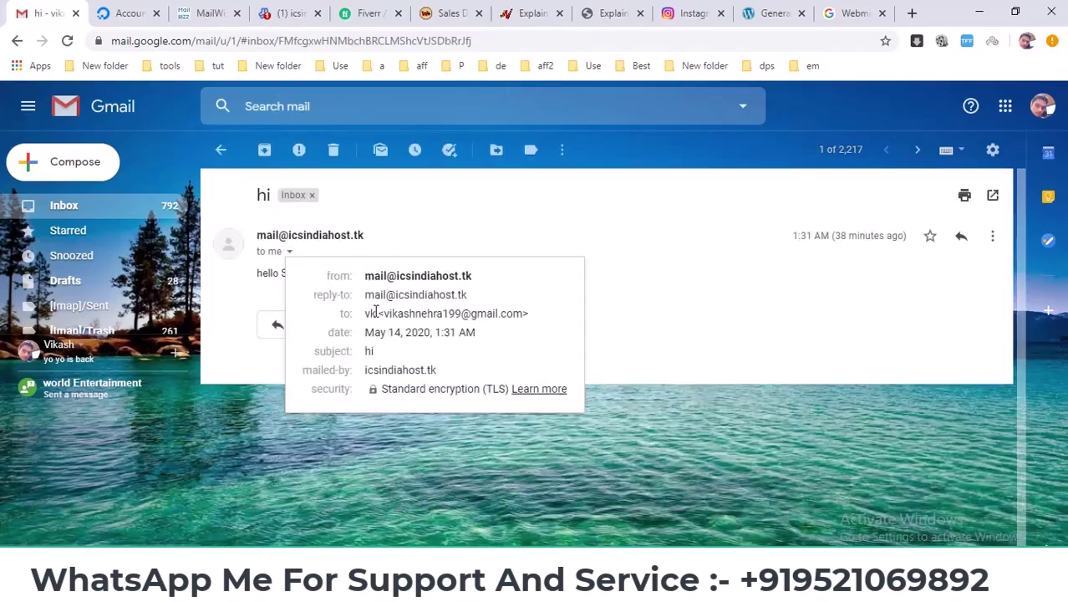
{"action": "left_click_drag", "start_coordinate": [368, 295], "coordinate": [489, 303]}
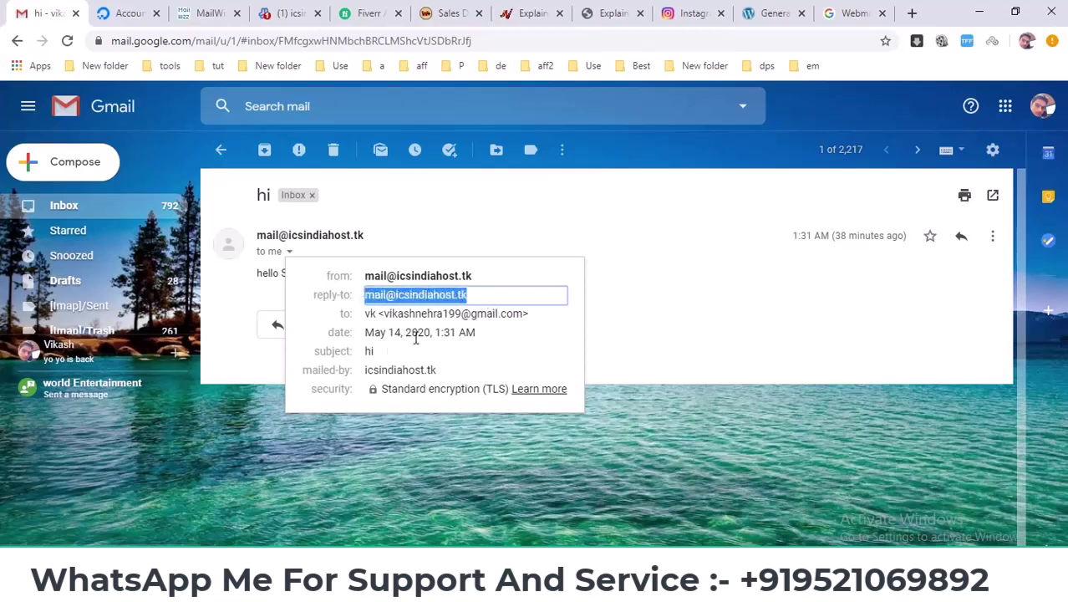
{"action": "left_click", "coordinate": [625, 325]}
{"action": "left_click_drag", "start_coordinate": [792, 237], "coordinate": [816, 237]}
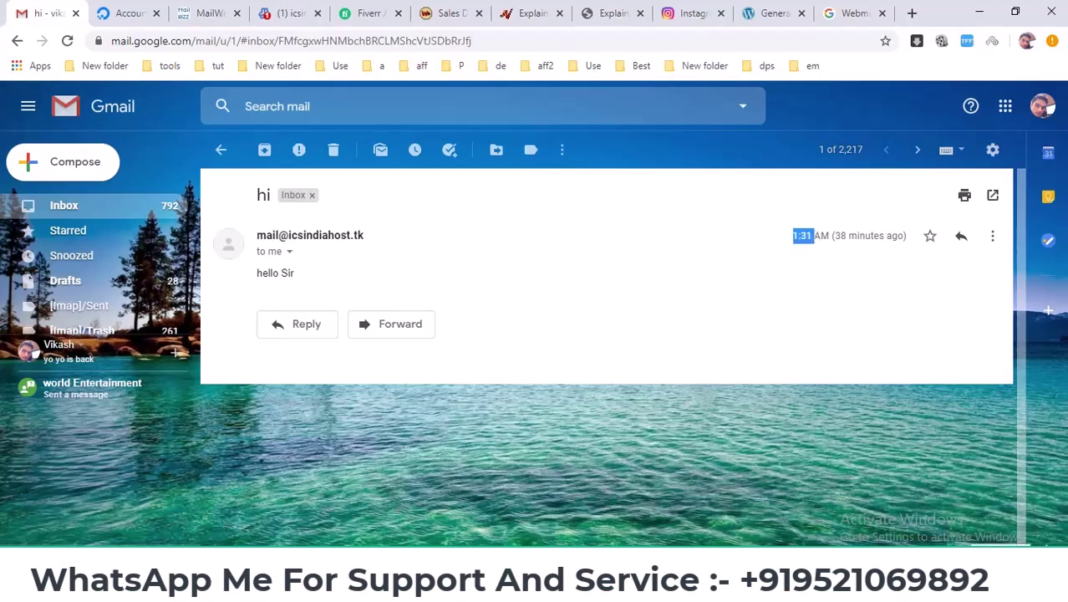
Show the Google account details in Gmail and copy the account's email address
{"action": "left_click", "coordinate": [1042, 112]}
{"action": "double_click", "coordinate": [905, 247]}
{"action": "triple_click", "coordinate": [905, 246]}
{"action": "right_click", "coordinate": [909, 249]}
{"action": "left_click", "coordinate": [918, 259]}
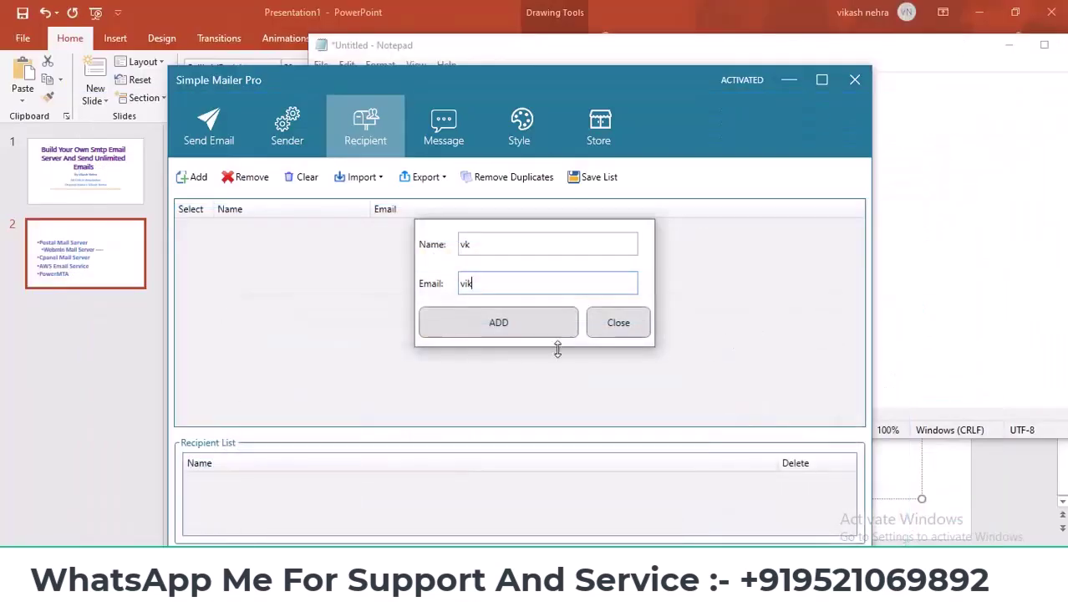
Return to Simple Mailer Pro, replace the partial email with the clipboard address, and add recipient vk
{"action": "double_click", "coordinate": [467, 283]}
{"action": "right_click", "coordinate": [465, 281]}
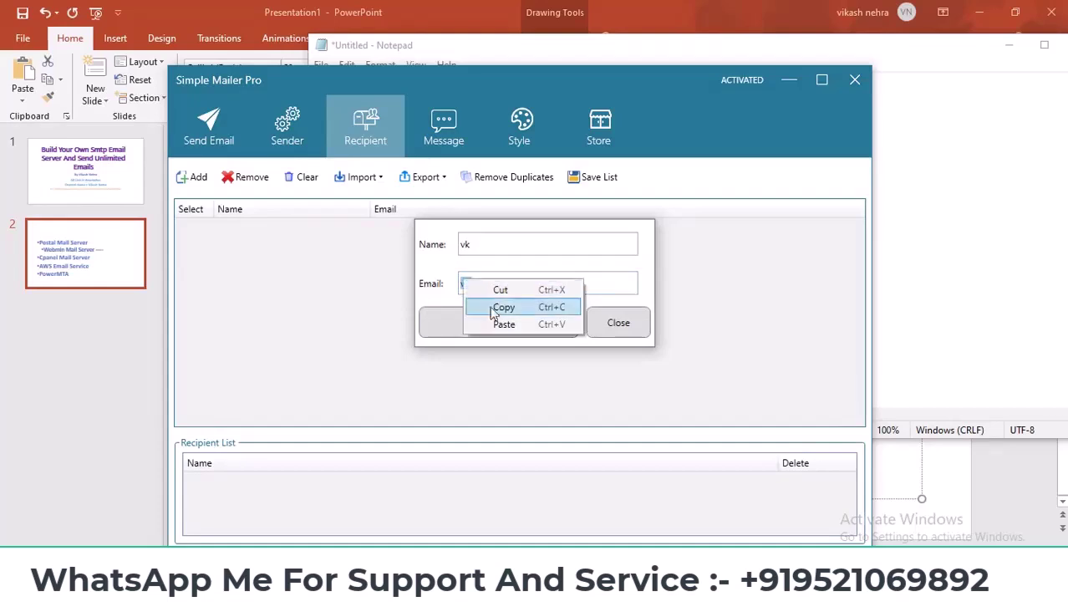
{"action": "left_click", "coordinate": [502, 325]}
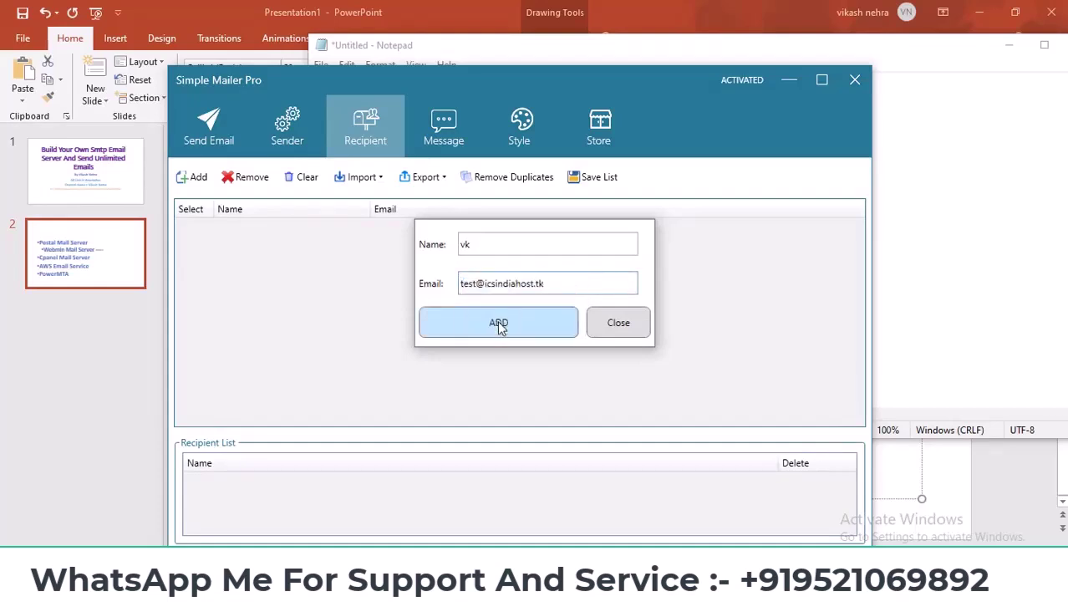
{"action": "left_click", "coordinate": [498, 325]}
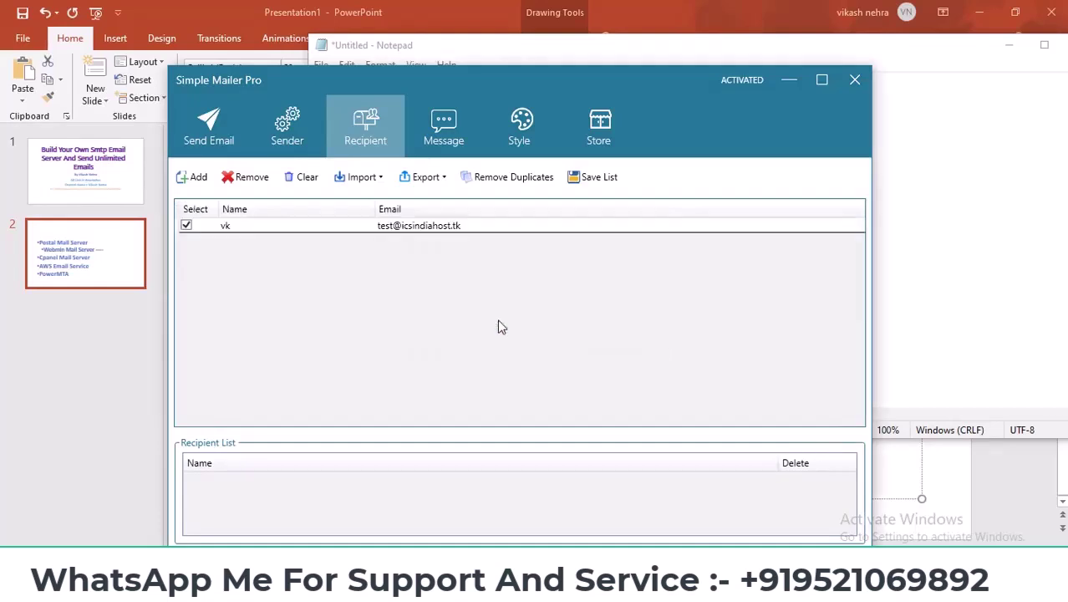
Add a second recipient named vkj with the same pasted email address and close the entry form
{"action": "left_click", "coordinate": [199, 182]}
{"action": "left_click", "coordinate": [474, 245]}
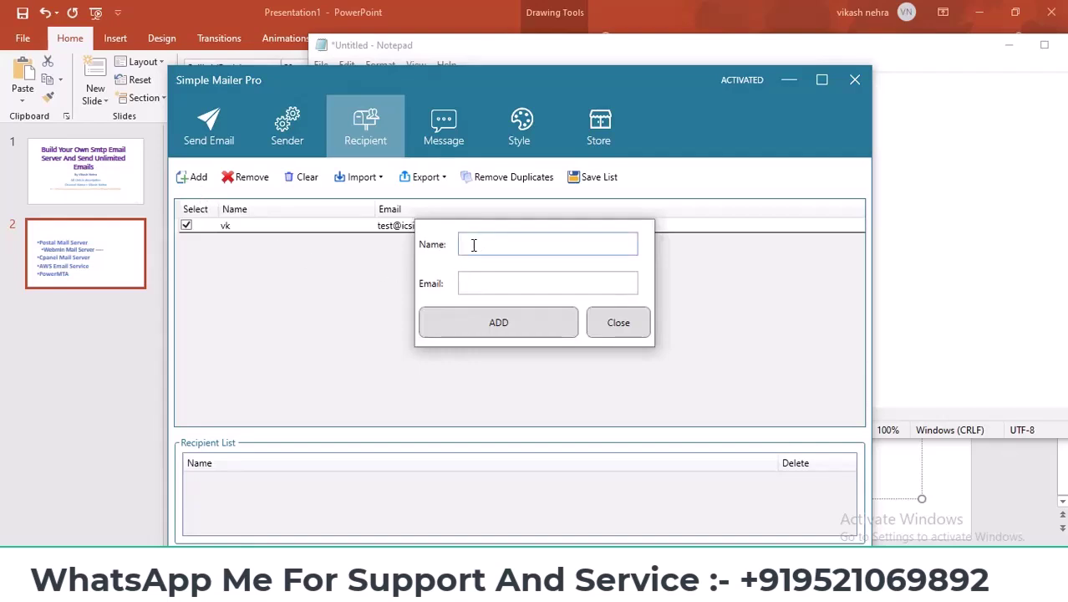
{"action": "right_click", "coordinate": [499, 278]}
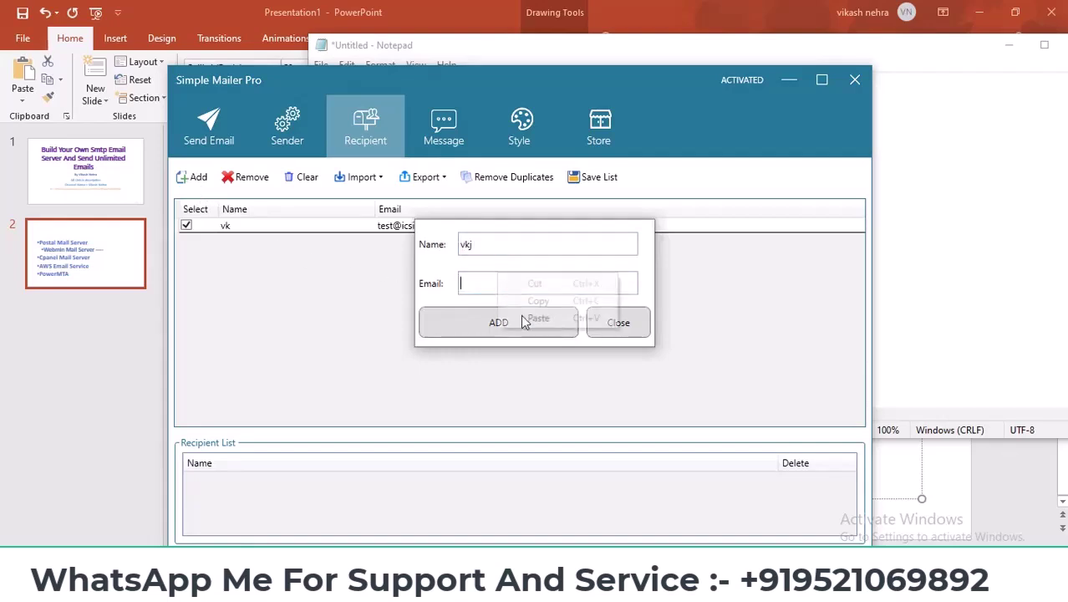
{"action": "left_click", "coordinate": [539, 318]}
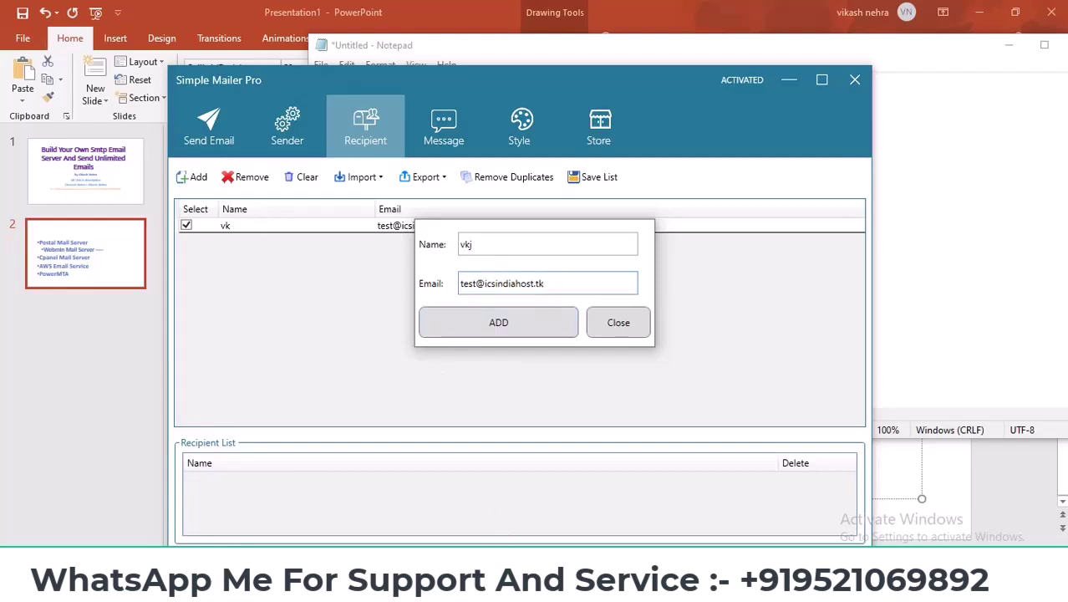
{"action": "left_click", "coordinate": [617, 324]}
Remove the recipients vkj and vk from the recipient table
{"action": "left_click", "coordinate": [368, 227]}
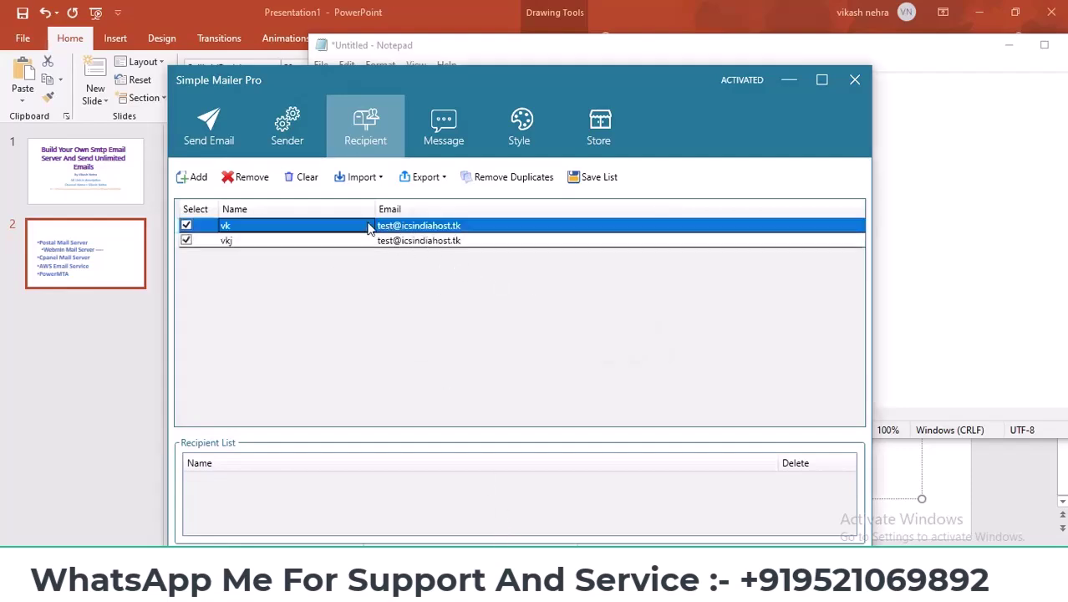
{"action": "left_click", "coordinate": [343, 242]}
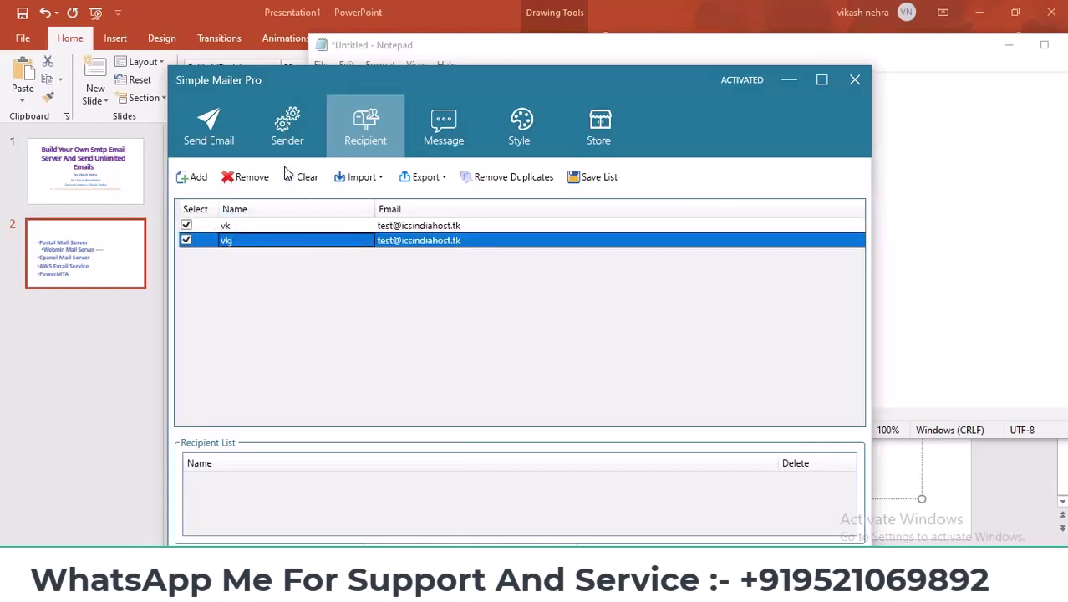
{"action": "left_click", "coordinate": [253, 179]}
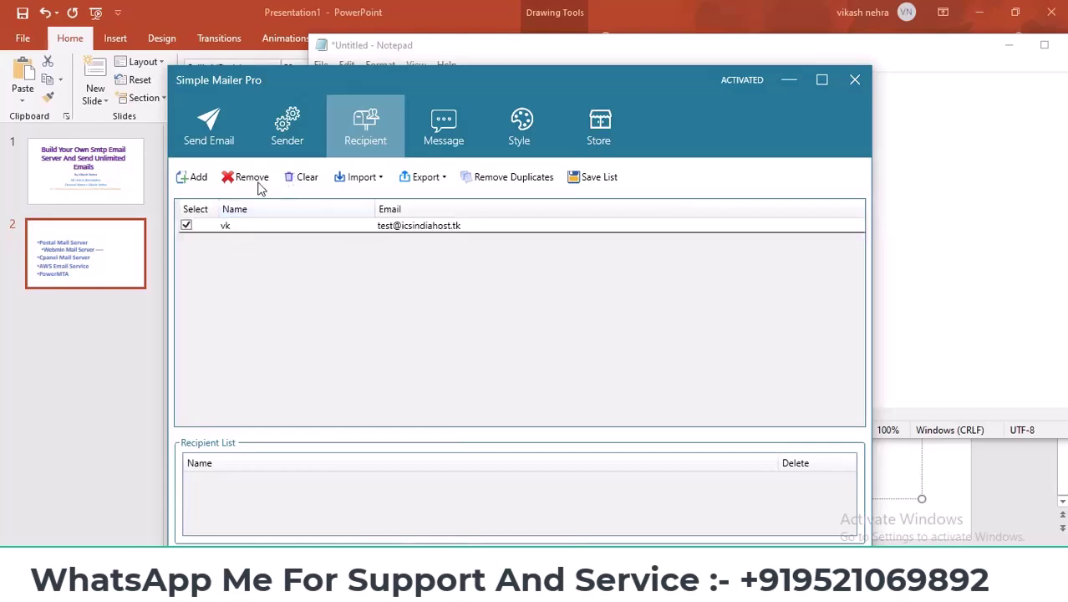
{"action": "left_click", "coordinate": [227, 224]}
{"action": "left_click", "coordinate": [223, 181]}
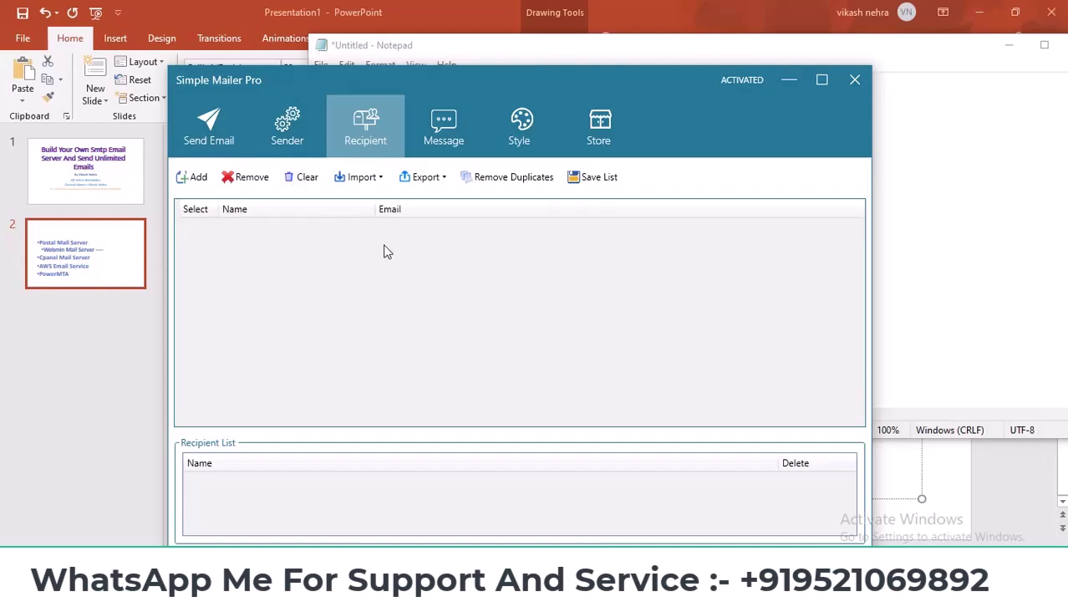
Add a recipient named vk in Simple Mailer Pro with the email address copied from the Google account details in Gmail
{"action": "left_click", "coordinate": [192, 178]}
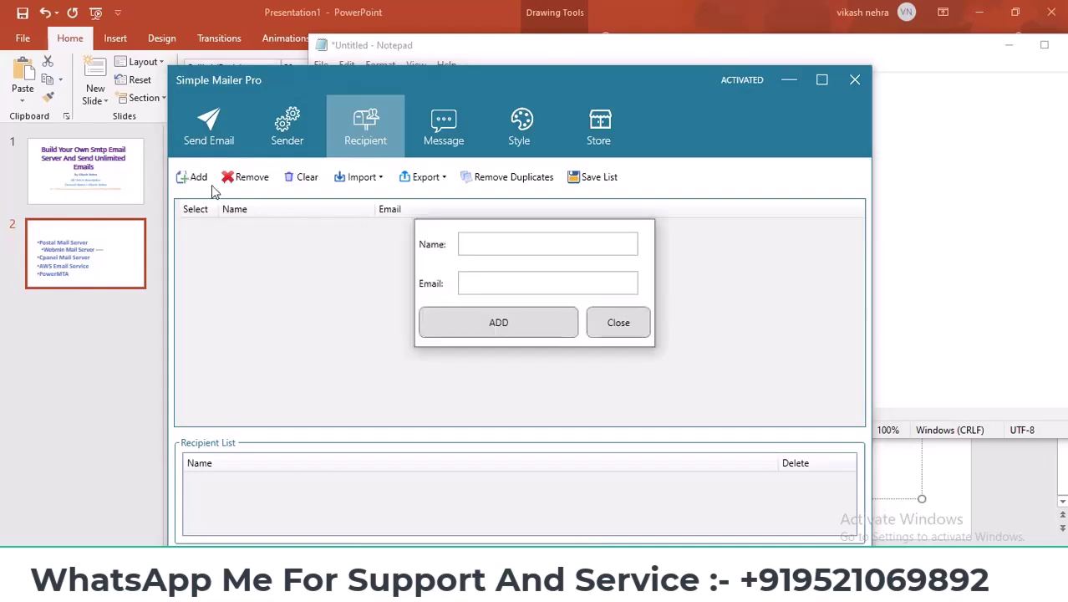
{"action": "left_click", "coordinate": [479, 286]}
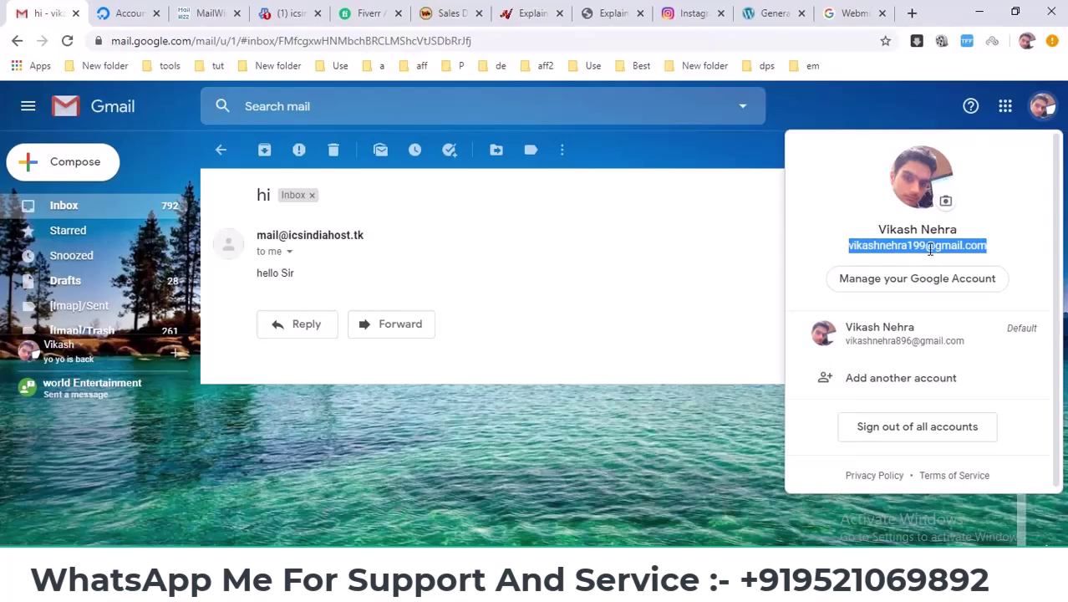
{"action": "right_click", "coordinate": [930, 249]}
{"action": "left_click", "coordinate": [937, 260]}
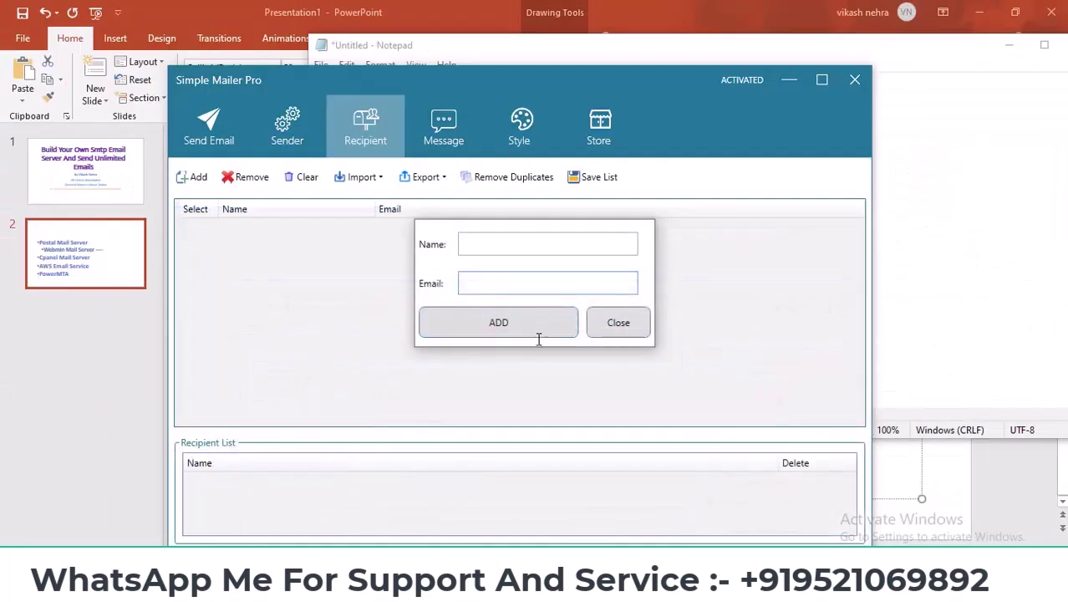
{"action": "right_click", "coordinate": [502, 285]}
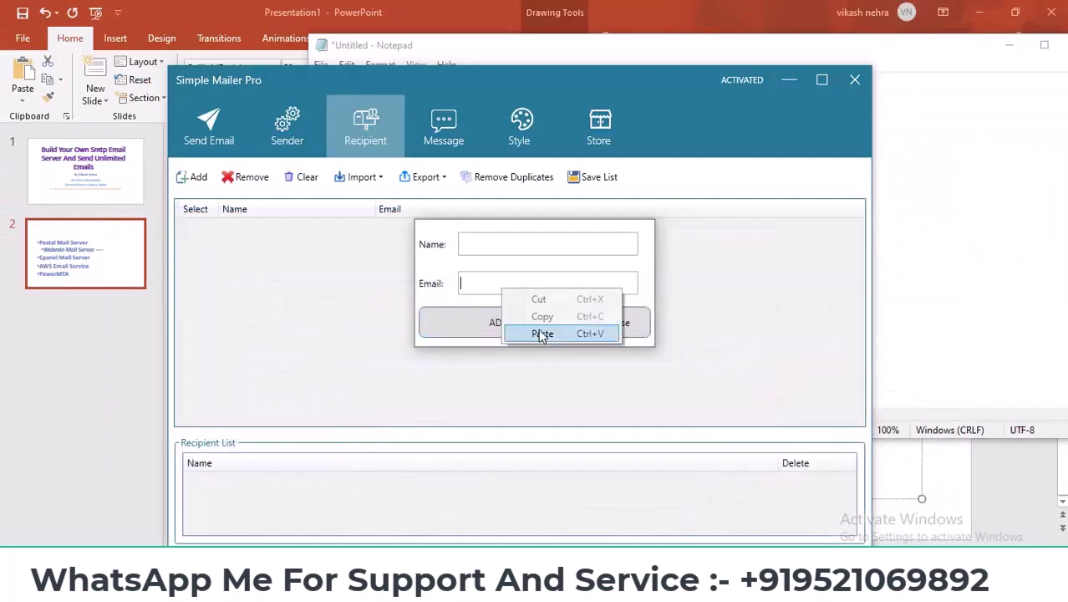
{"action": "left_click", "coordinate": [543, 333]}
{"action": "left_click", "coordinate": [489, 246]}
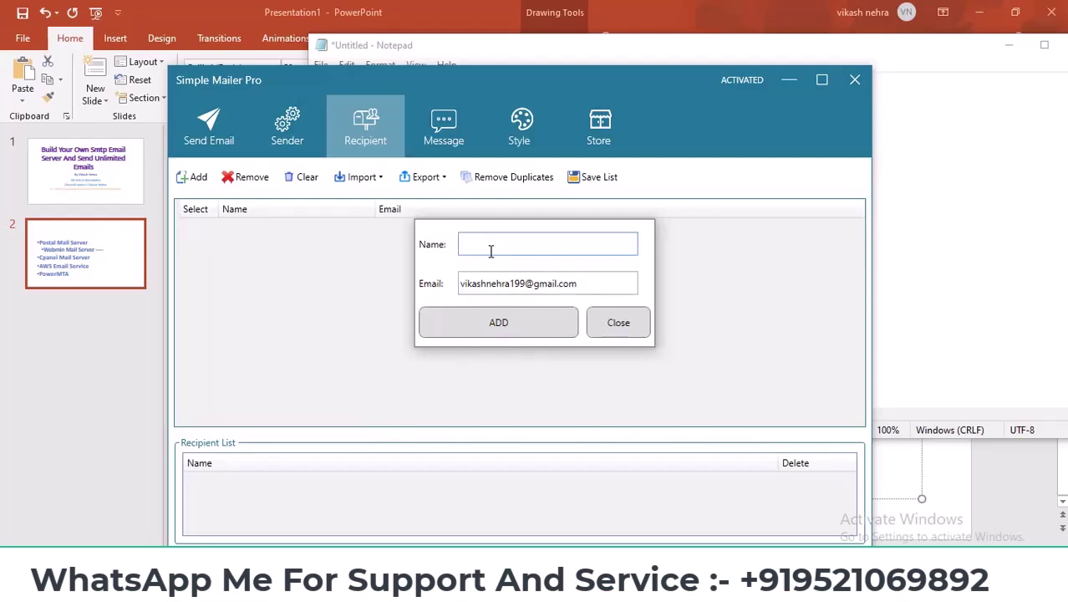
{"action": "left_click", "coordinate": [493, 323]}
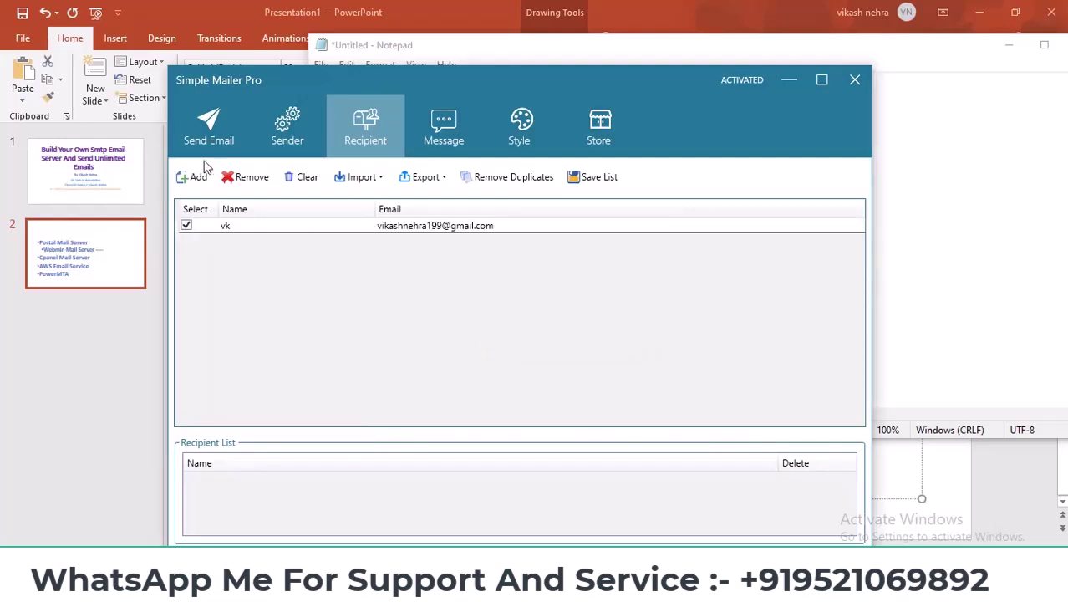
Add a second recipient named vkjj, pasting the copied address and changing its number to match the other Gmail account
{"action": "left_click", "coordinate": [198, 178]}
{"action": "right_click", "coordinate": [483, 285]}
{"action": "left_click", "coordinate": [511, 323]}
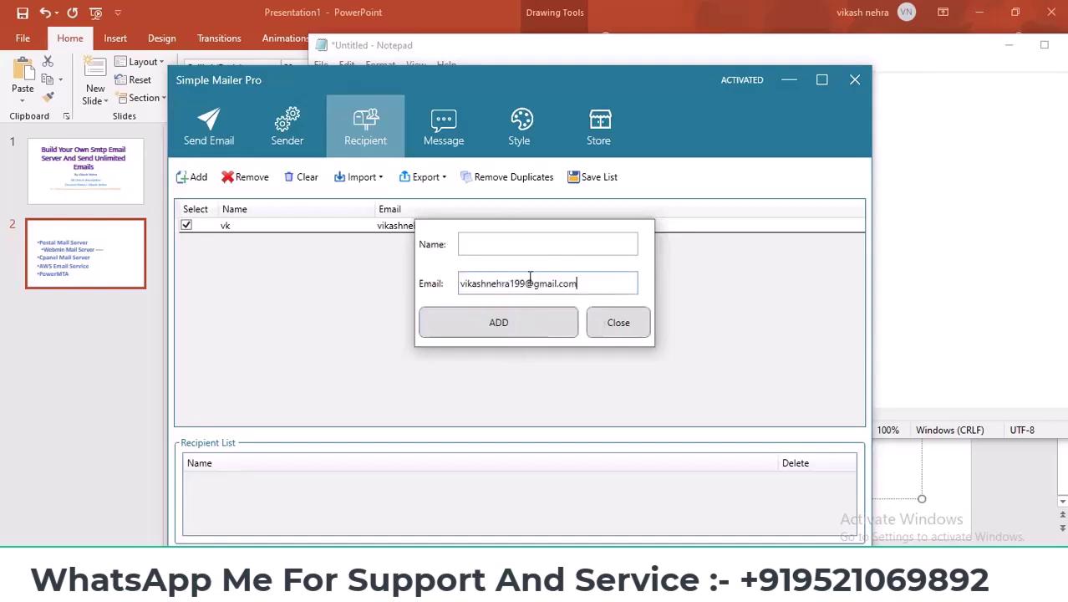
{"action": "left_click_drag", "start_coordinate": [527, 283], "coordinate": [510, 282]}
{"action": "type", "text": "896"}
{"action": "left_click", "coordinate": [482, 248]}
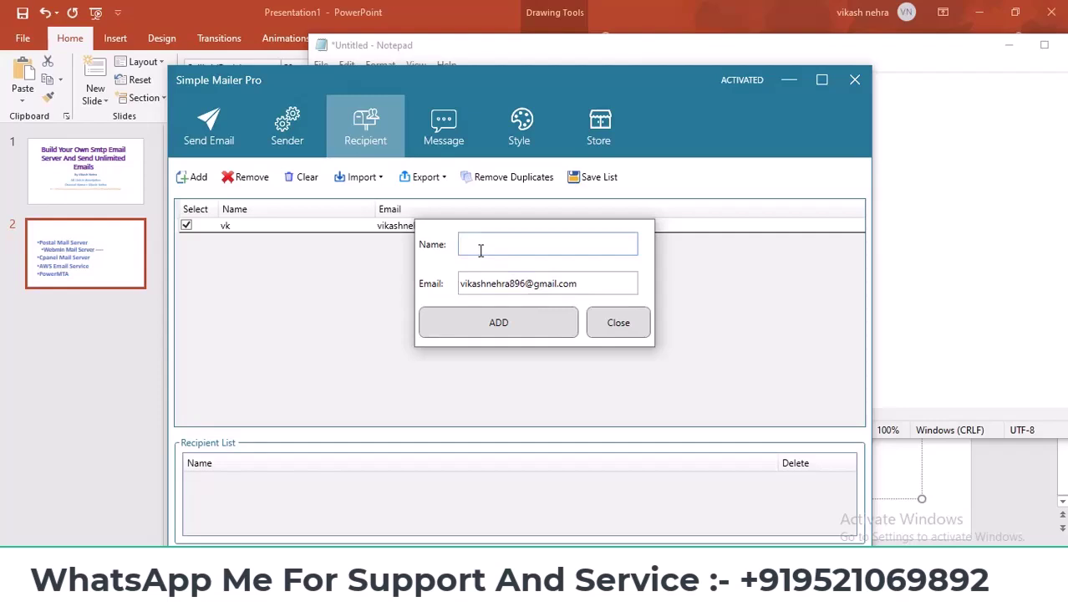
{"action": "type", "text": "jj"}
{"action": "left_click", "coordinate": [542, 339]}
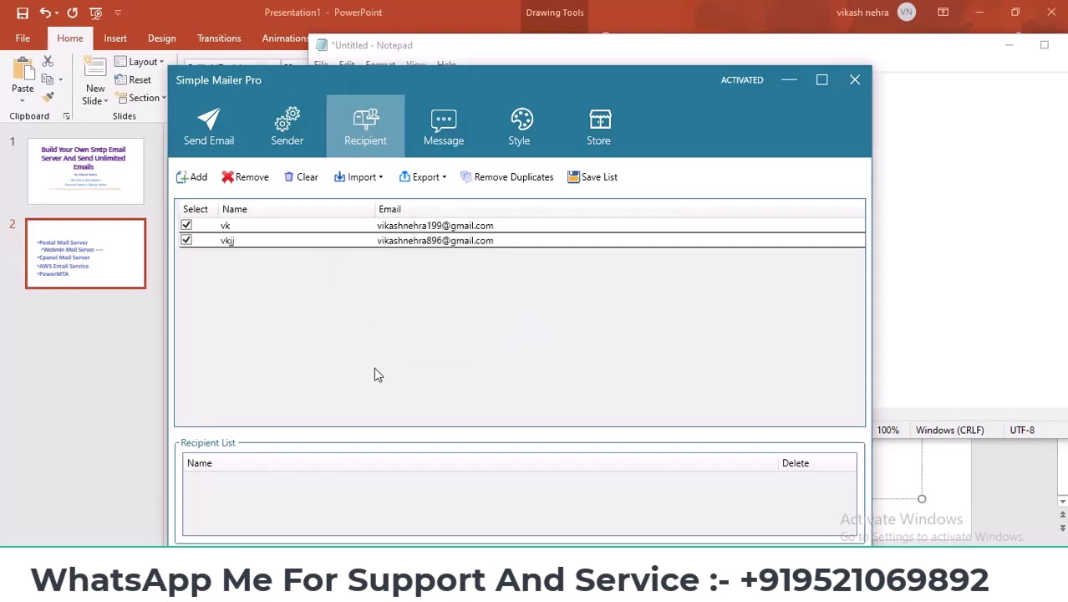
Write the message "hello eknhjbhj vghvfn" and save it under the name bk
{"action": "left_click", "coordinate": [442, 132]}
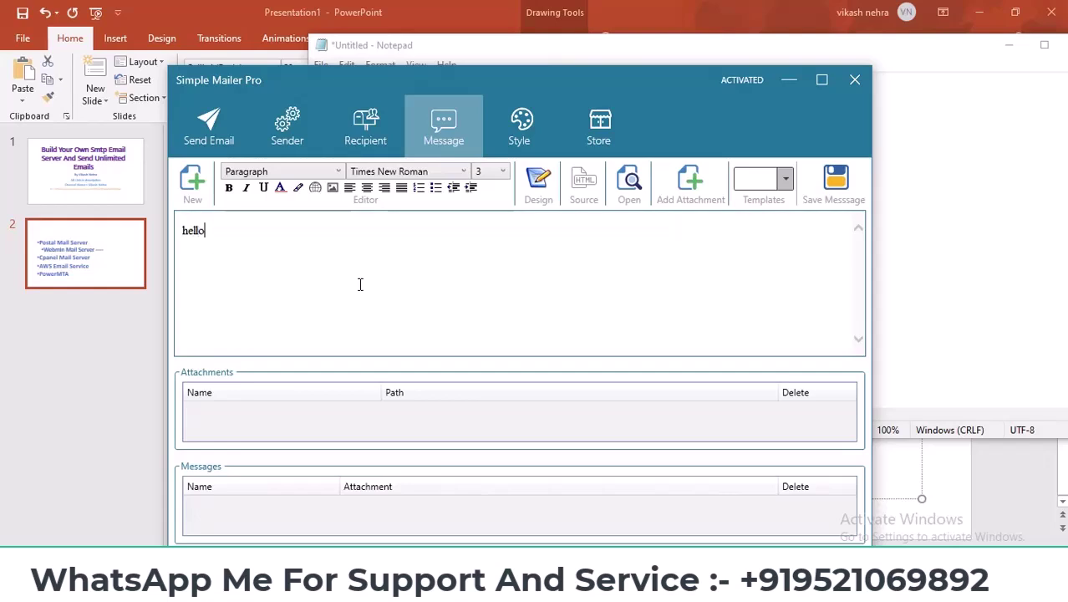
{"action": "type", "text": "hello eknhjbhj vghvfn"}
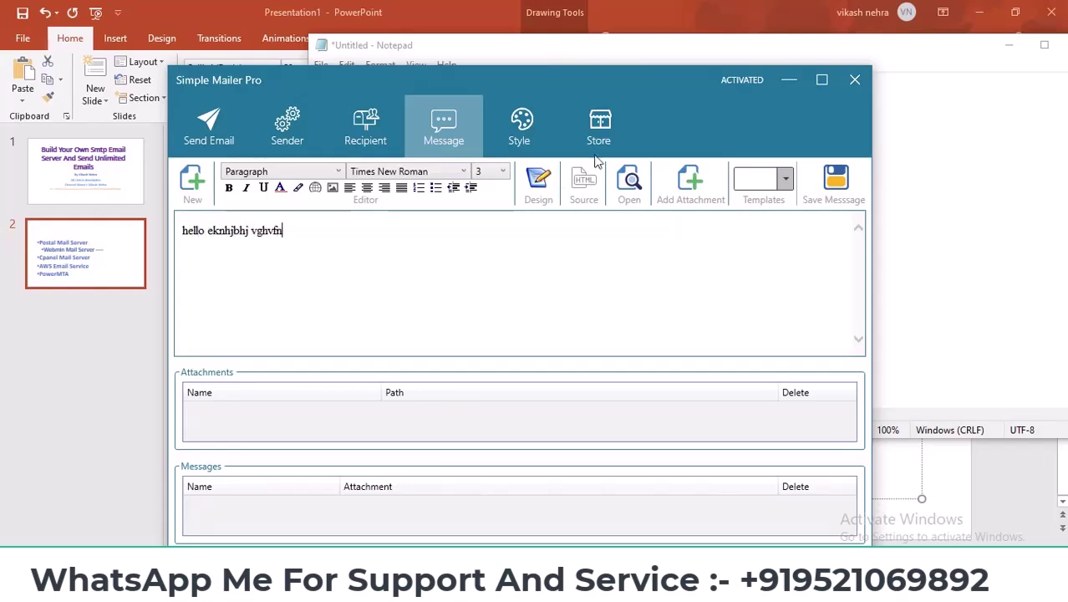
{"action": "left_click", "coordinate": [834, 191]}
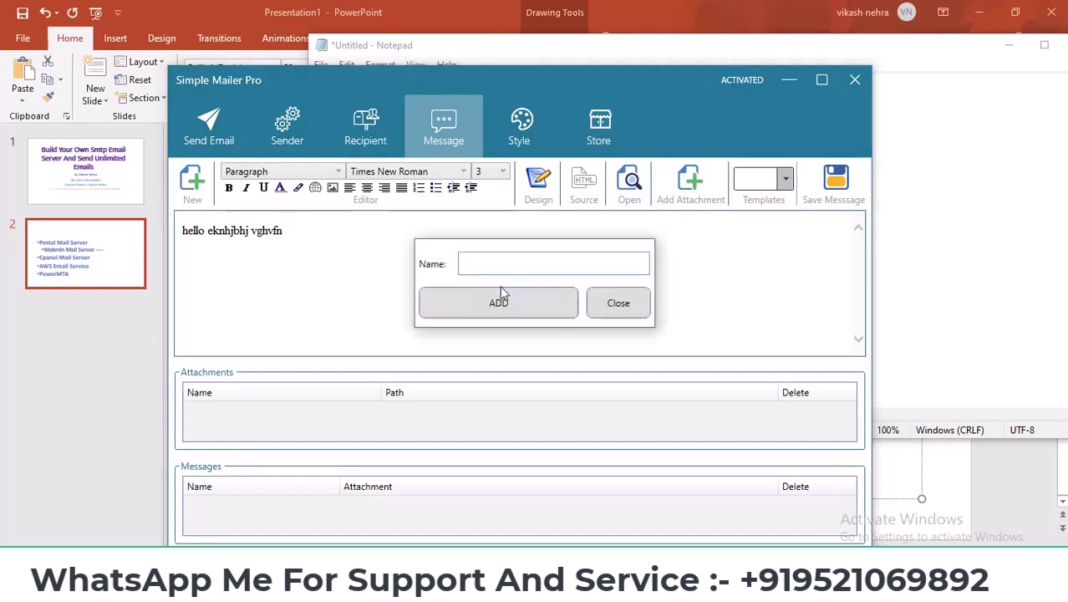
{"action": "type", "text": "bk"}
{"action": "left_click", "coordinate": [508, 315]}
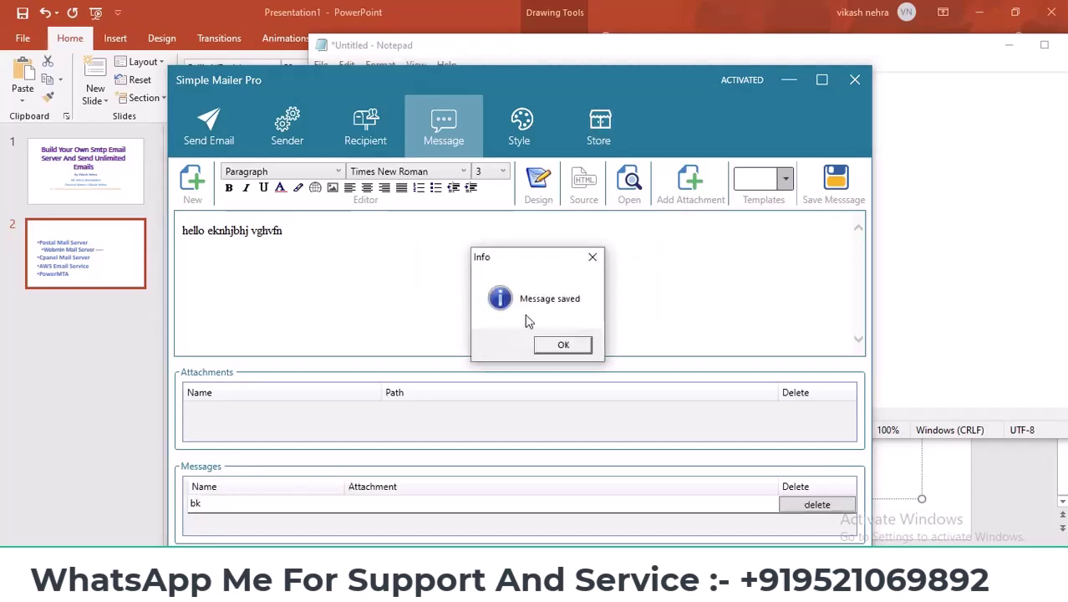
{"action": "left_click", "coordinate": [561, 347]}
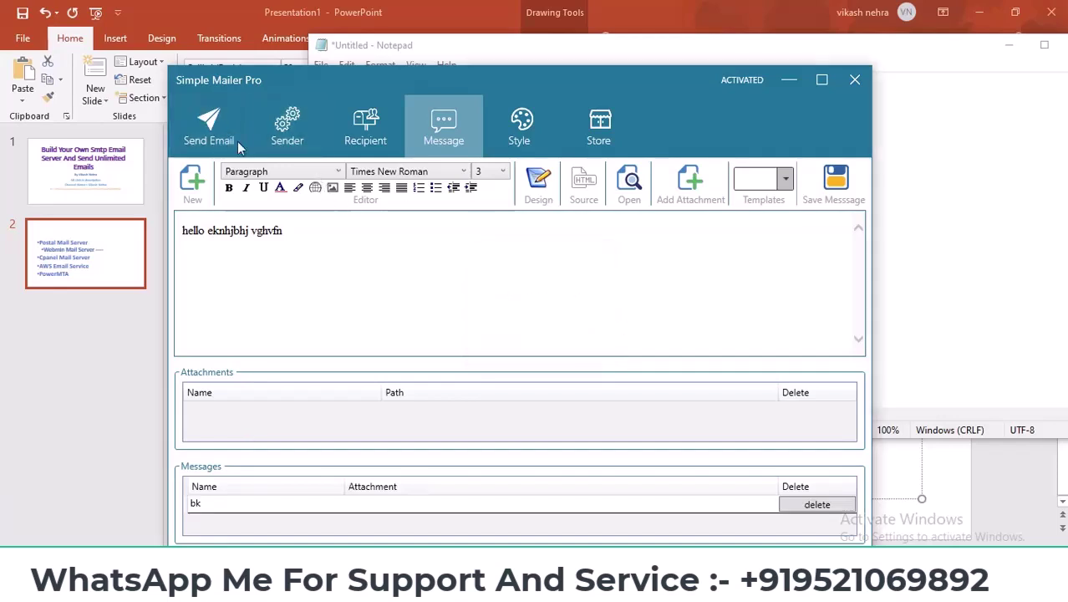
Review the saved sender account vk and try to choose a recipient list for the email to send
{"action": "left_click", "coordinate": [206, 145]}
{"action": "left_click_drag", "start_coordinate": [432, 85], "coordinate": [412, 60]}
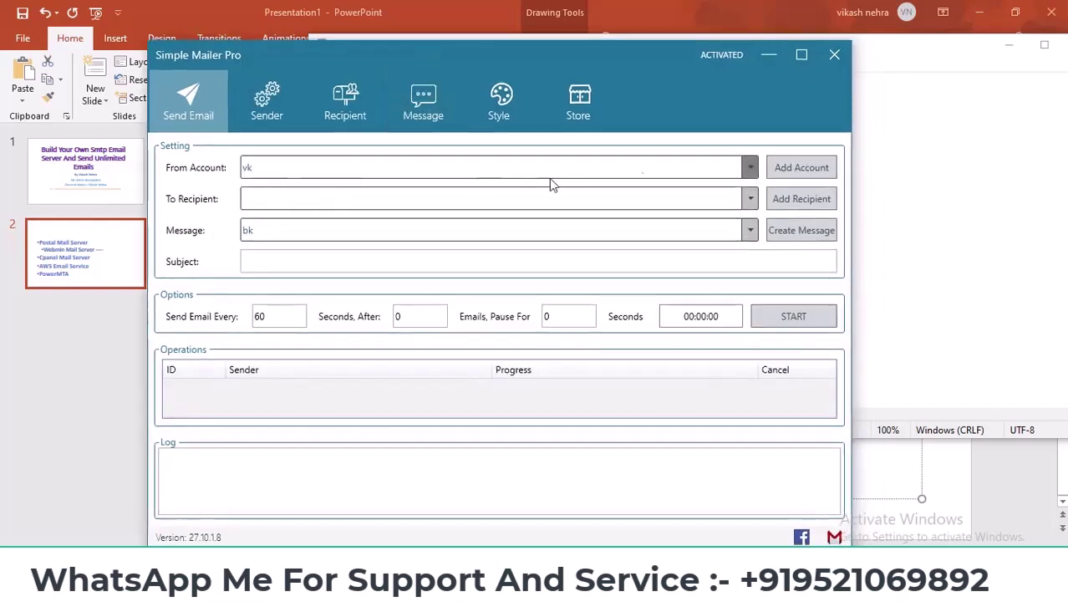
{"action": "left_click", "coordinate": [268, 116]}
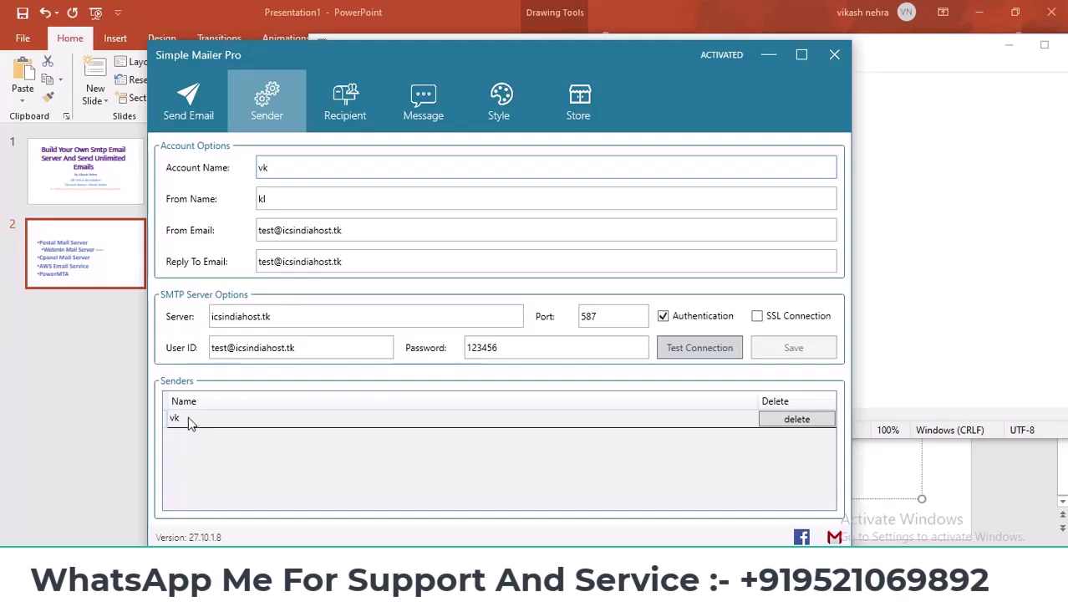
{"action": "left_click", "coordinate": [188, 102]}
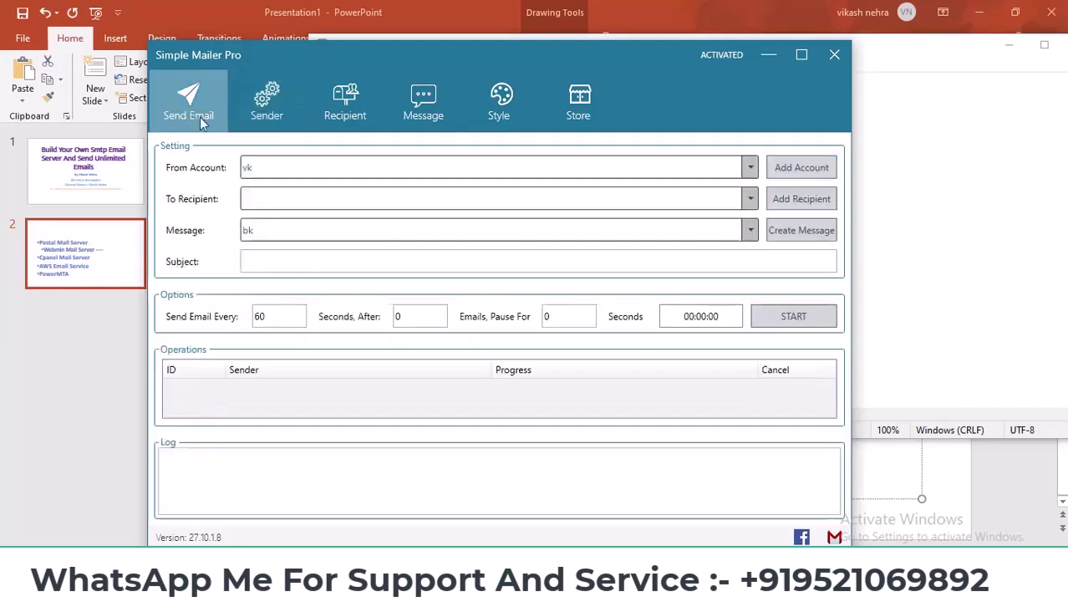
{"action": "left_click", "coordinate": [265, 198]}
{"action": "left_click", "coordinate": [378, 192]}
{"action": "left_click", "coordinate": [751, 200]}
{"action": "left_click", "coordinate": [385, 197]}
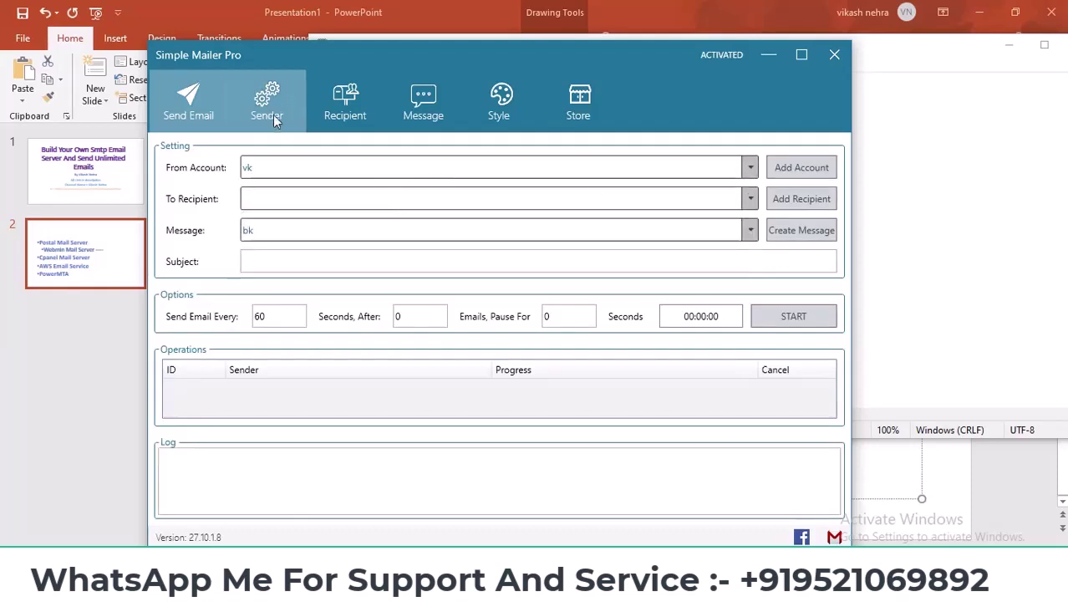
Save the two recipients as a recipient list named lk
{"action": "left_click", "coordinate": [347, 109]}
{"action": "left_click", "coordinate": [583, 151]}
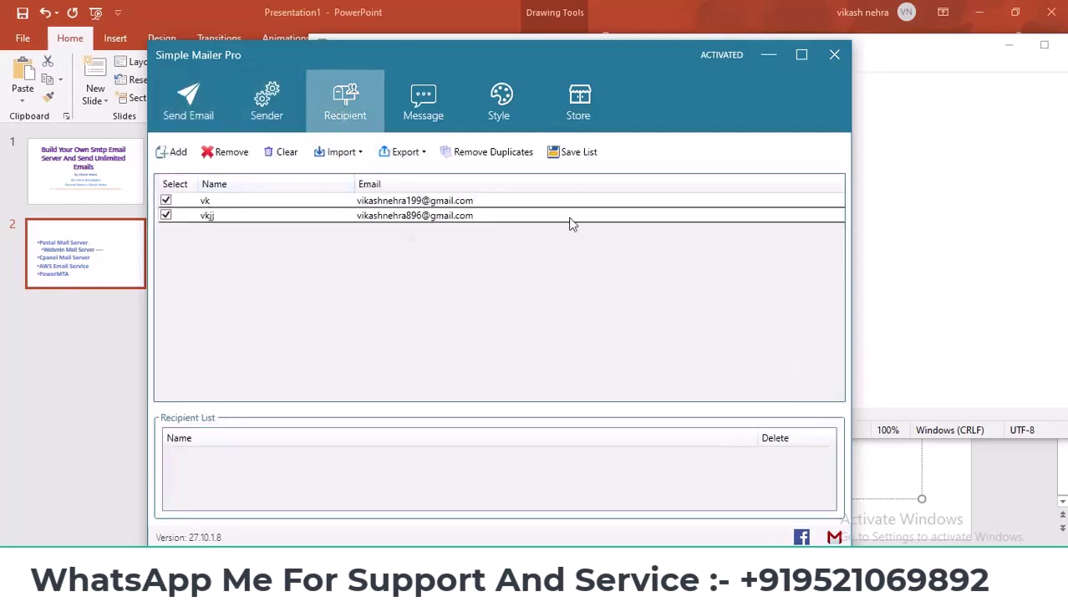
{"action": "type", "text": "lk"}
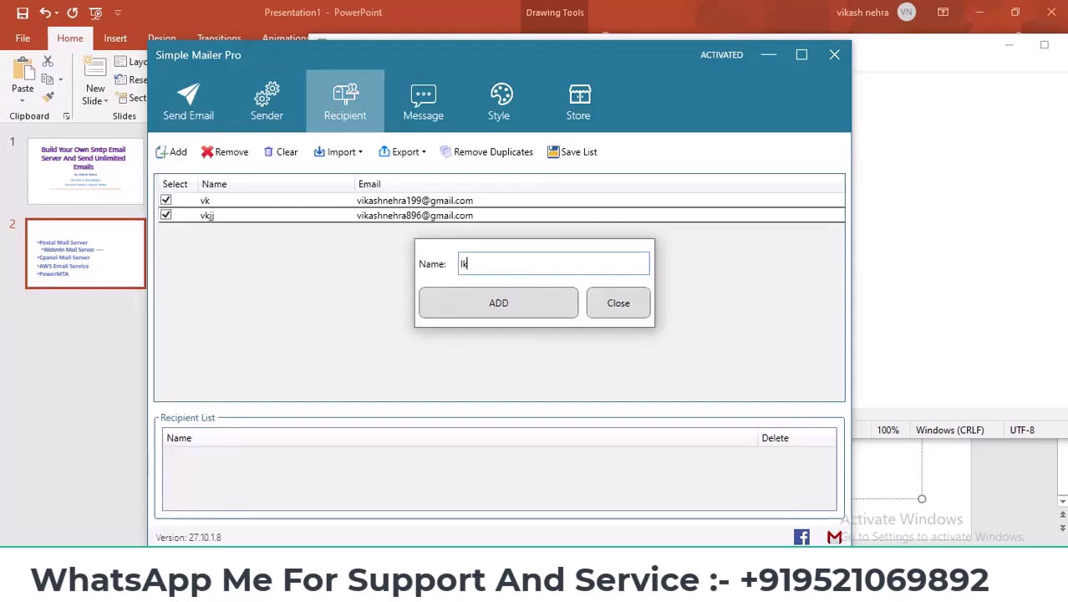
{"action": "left_click", "coordinate": [510, 299]}
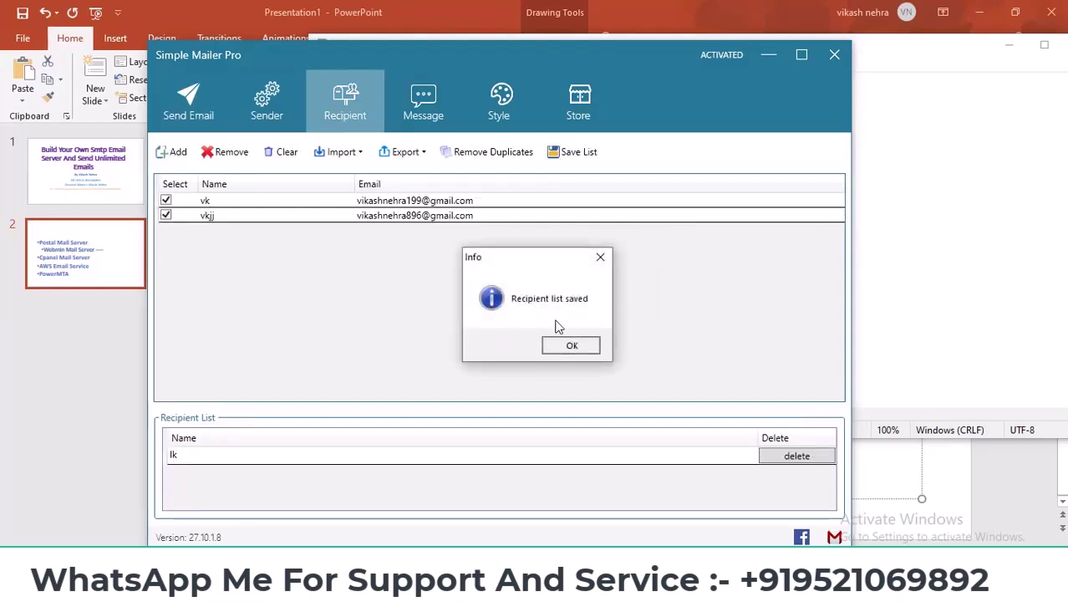
{"action": "left_click", "coordinate": [571, 344]}
Start sending message bk from account vk to list lk with the subject "ok", and check the first delivery in the log
{"action": "left_click", "coordinate": [187, 107]}
{"action": "left_click", "coordinate": [269, 261]}
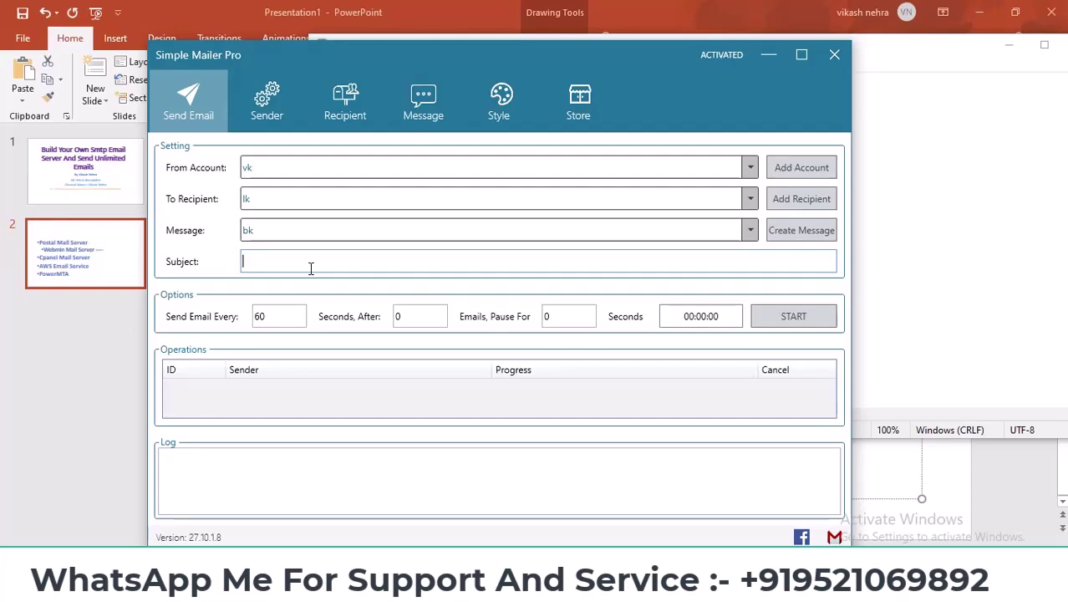
{"action": "type", "text": "ok"}
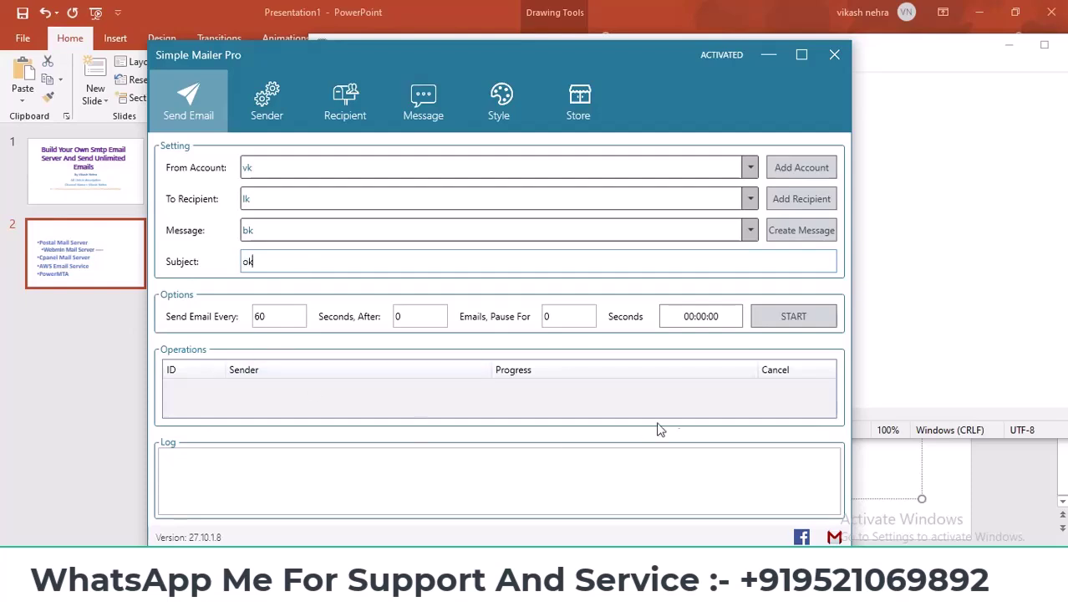
{"action": "left_click", "coordinate": [794, 321]}
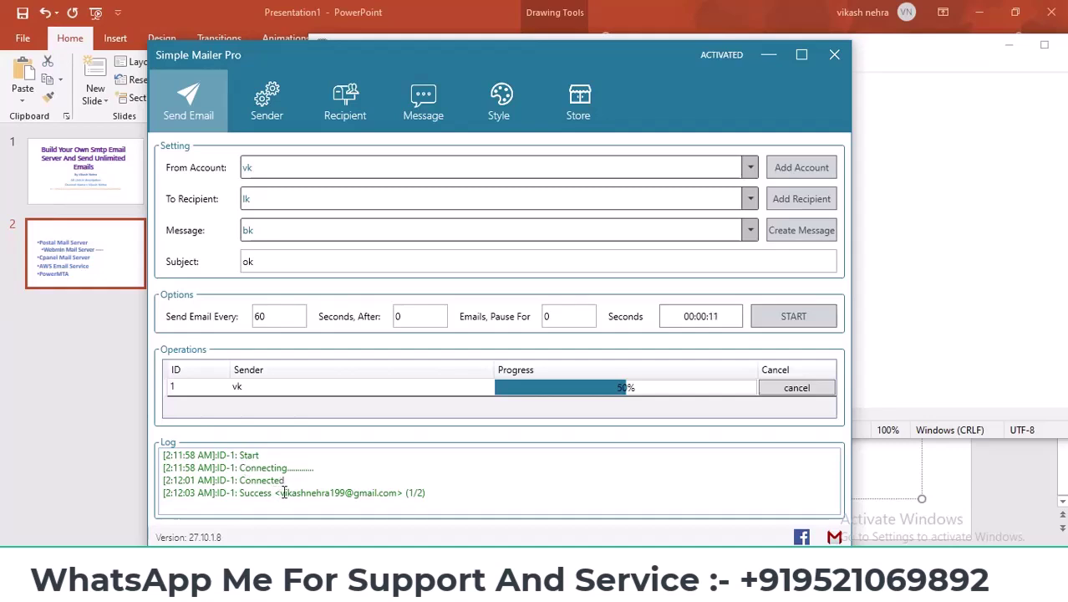
{"action": "left_click_drag", "start_coordinate": [278, 494], "coordinate": [423, 492]}
{"action": "left_click", "coordinate": [430, 492]}
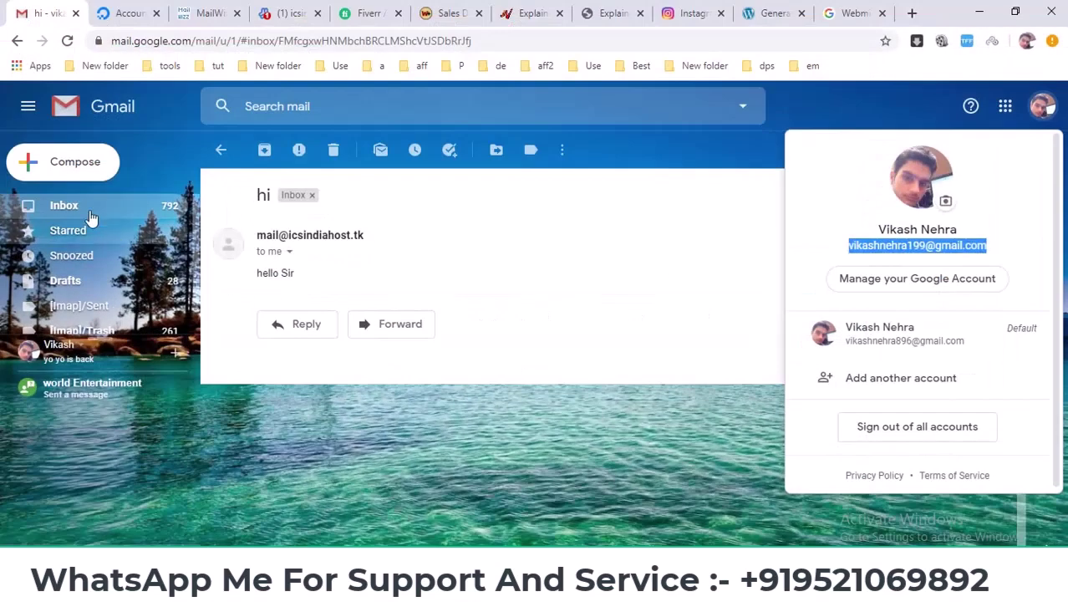
Switch to Gmail, refresh the first recipient's inbox and open the received email with the subject "ok"
{"action": "left_click", "coordinate": [87, 209]}
{"action": "left_click", "coordinate": [88, 208]}
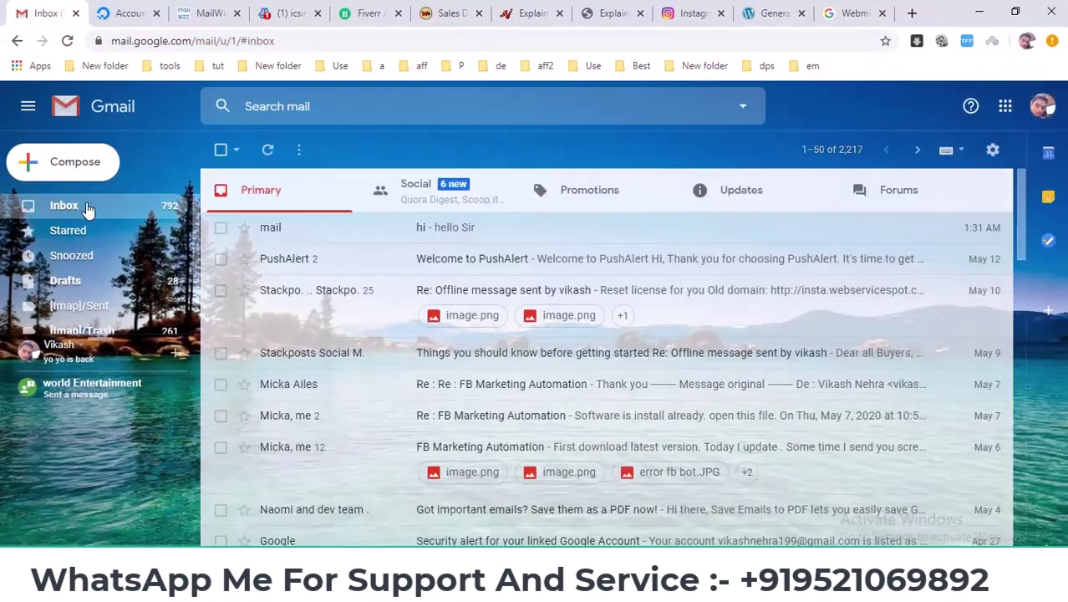
{"action": "left_click", "coordinate": [269, 150]}
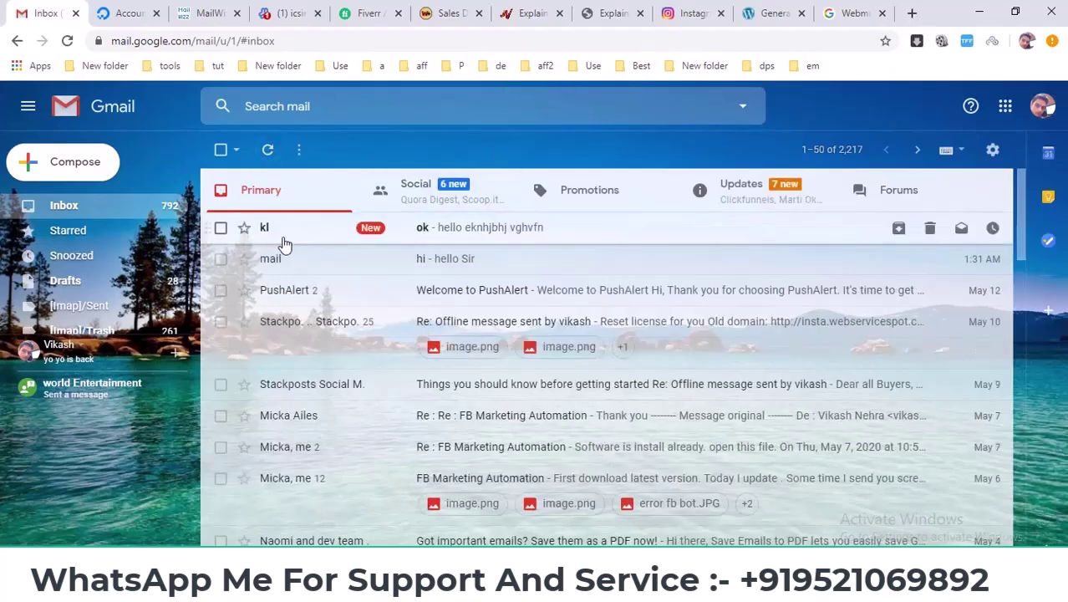
{"action": "left_click", "coordinate": [325, 235]}
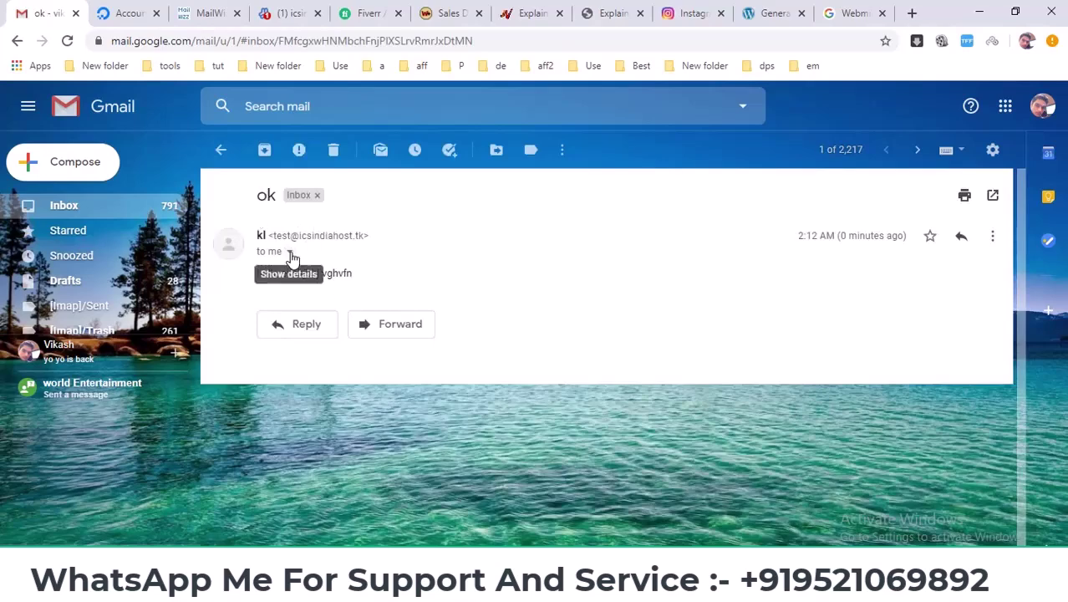
Reopen the "ok" email from the inbox and examine its sender, reply-to and recipient details
{"action": "left_click", "coordinate": [142, 211]}
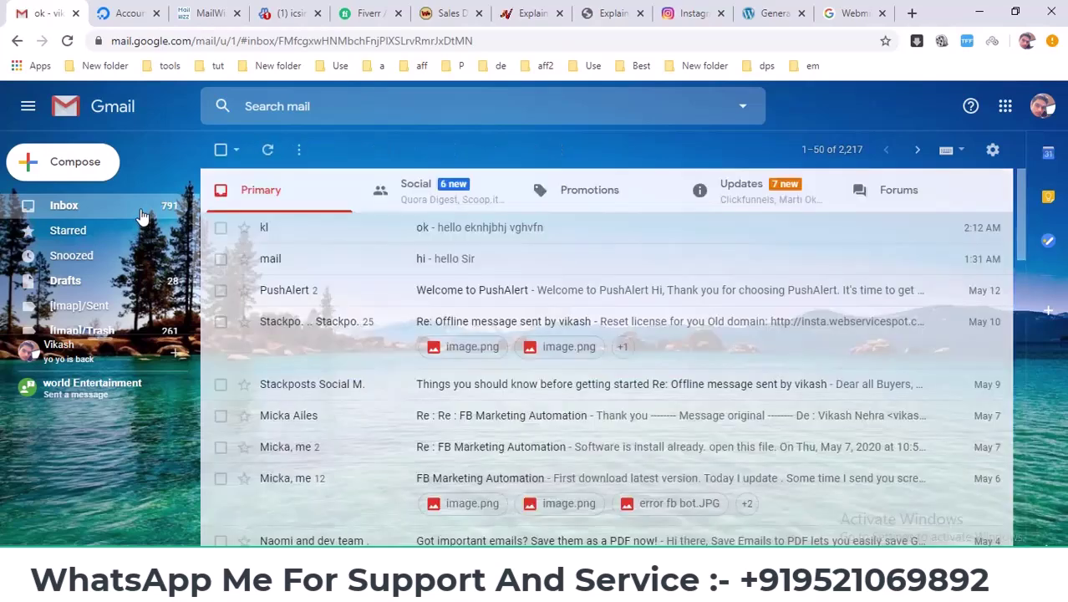
{"action": "left_click", "coordinate": [399, 235]}
{"action": "left_click", "coordinate": [289, 252]}
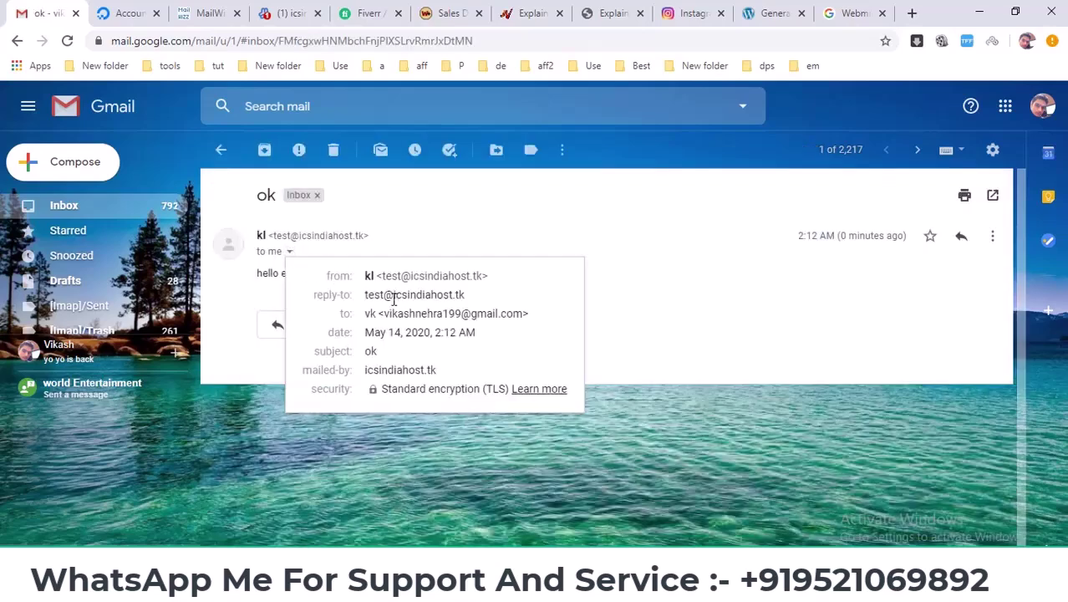
{"action": "left_click_drag", "start_coordinate": [360, 297], "coordinate": [481, 306]}
{"action": "right_click", "coordinate": [477, 293]}
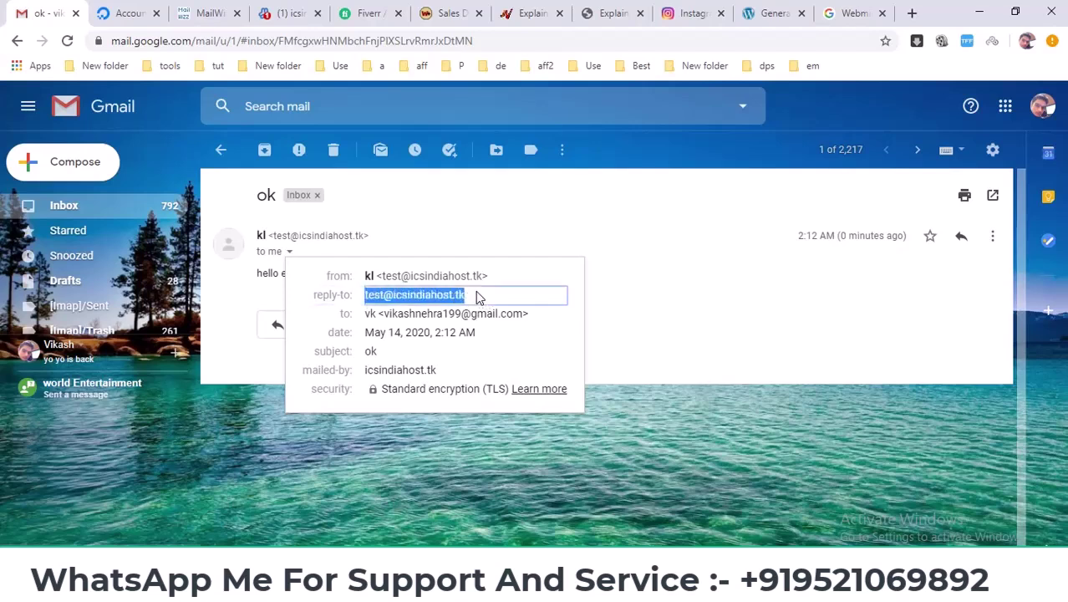
{"action": "mouse_move", "coordinate": [410, 298]}
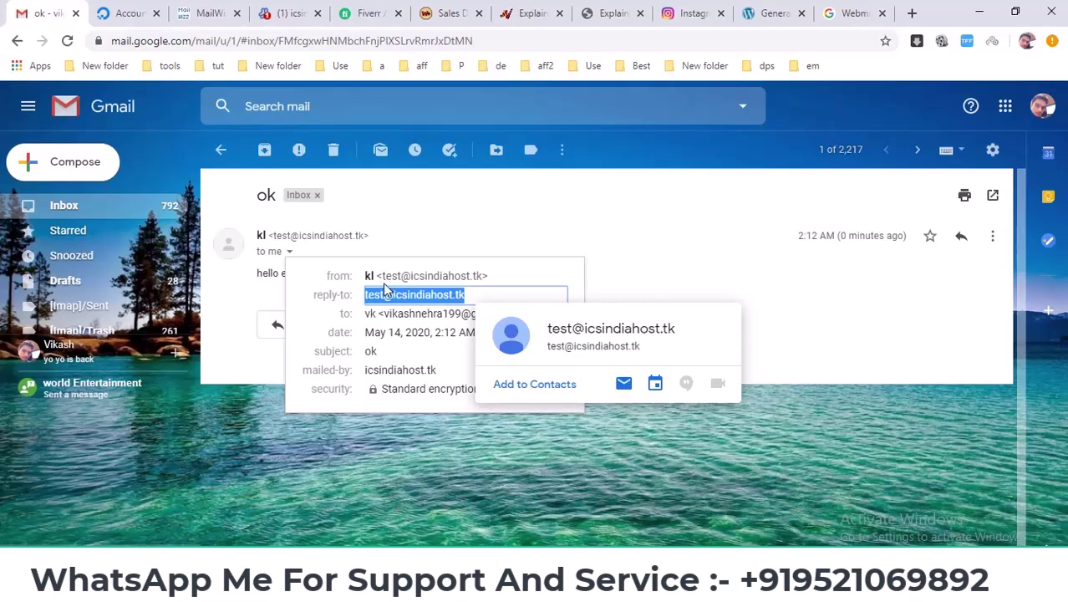
{"action": "left_click_drag", "start_coordinate": [376, 274], "coordinate": [366, 278]}
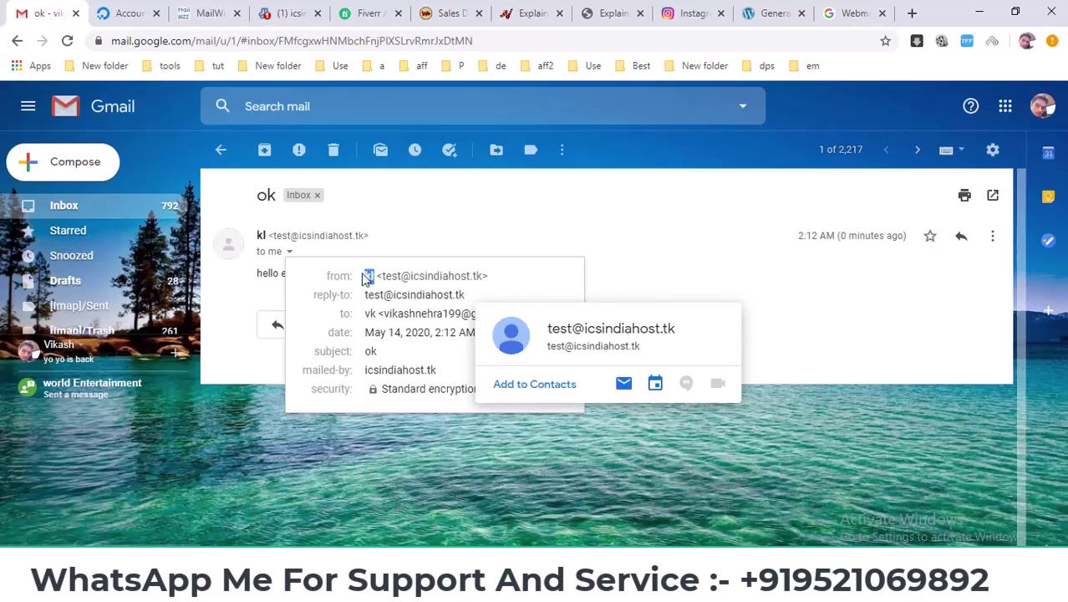
{"action": "left_click_drag", "start_coordinate": [388, 321], "coordinate": [478, 315]}
{"action": "left_click", "coordinate": [658, 296]}
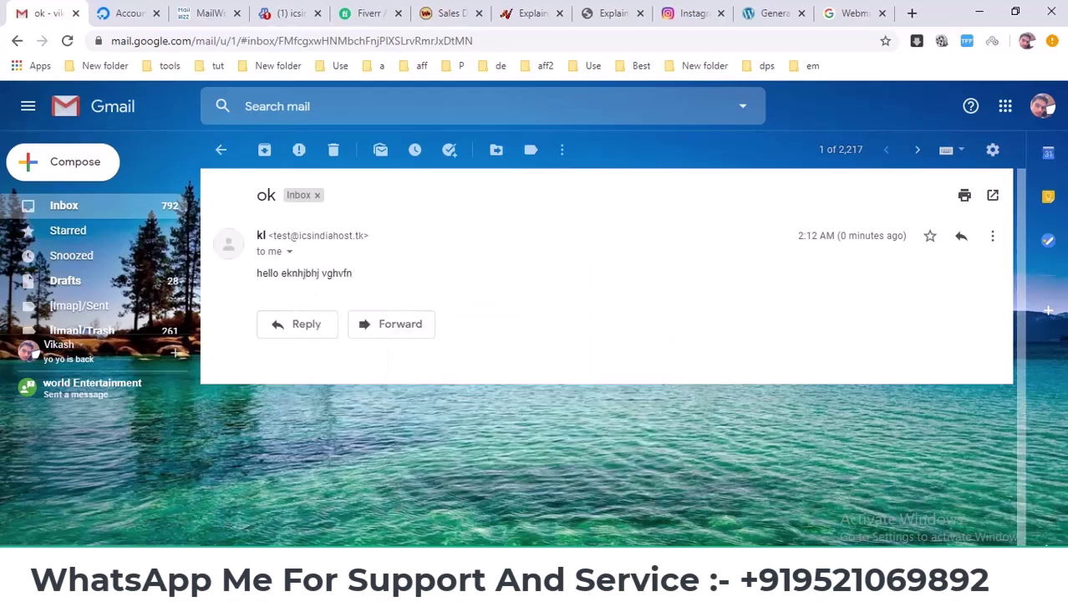
Return to the inbox and open the other Google account's mailbox in a new browser tab
{"action": "left_click", "coordinate": [149, 209]}
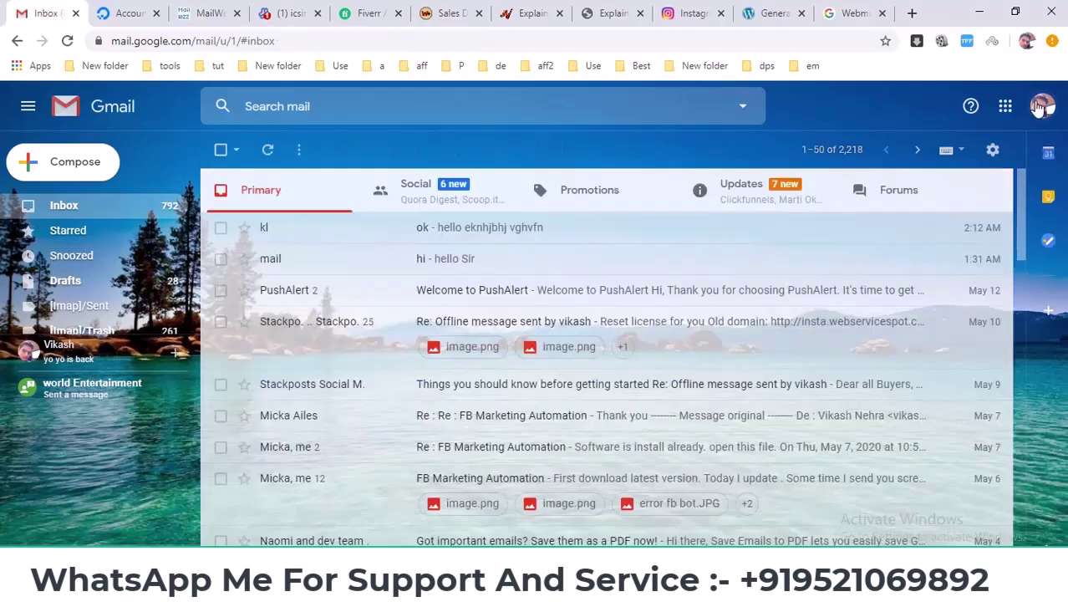
{"action": "left_click", "coordinate": [1042, 107]}
{"action": "left_click", "coordinate": [897, 334]}
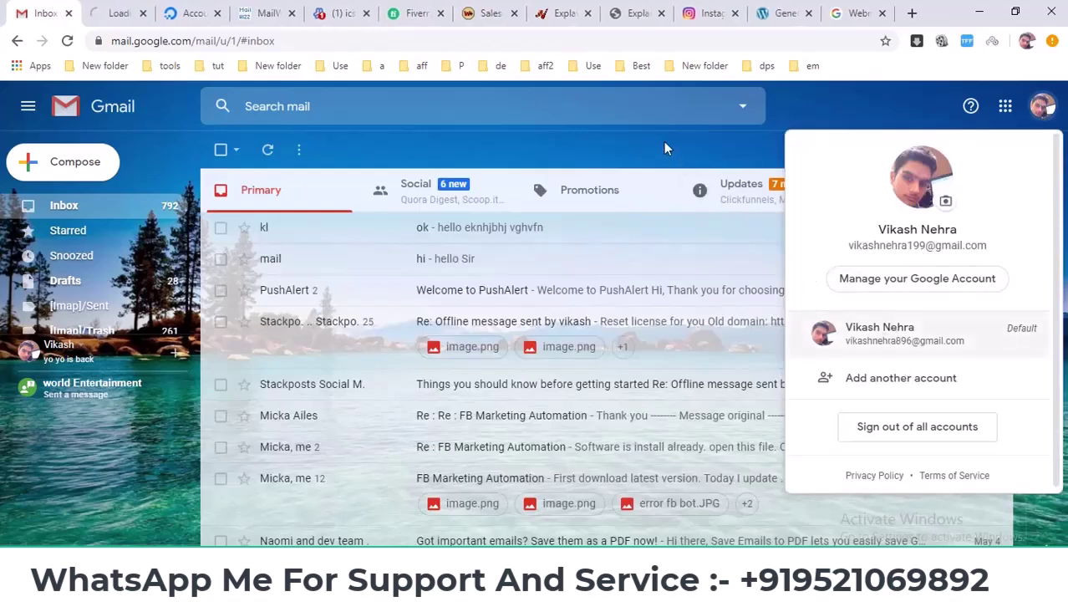
{"action": "left_click", "coordinate": [666, 148]}
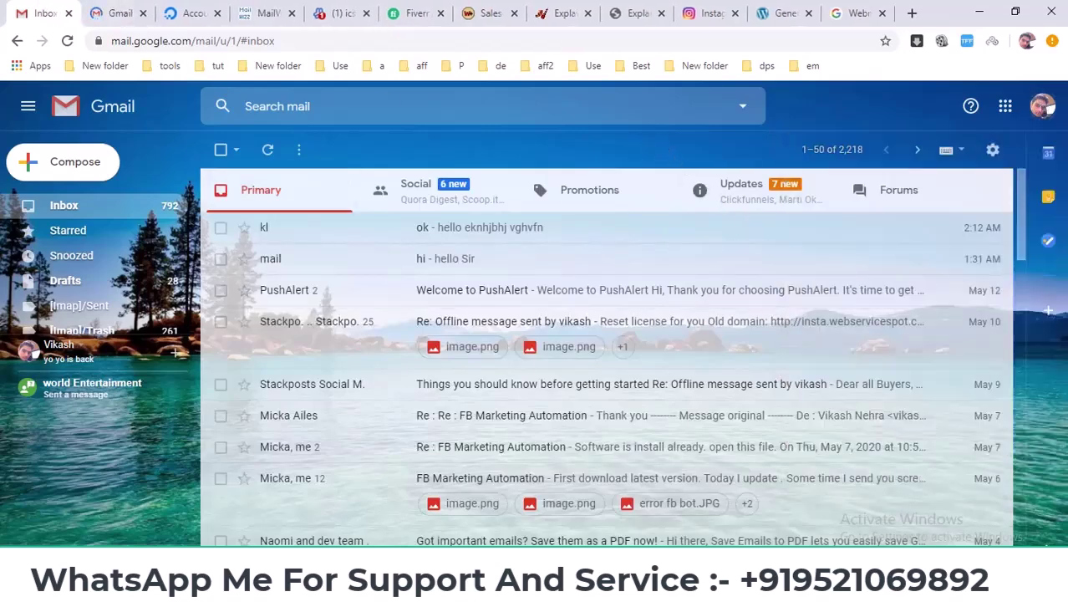
Check the delivery log entries for both recipients in Simple Mailer Pro and return to the browser
{"action": "left_click", "coordinate": [462, 587]}
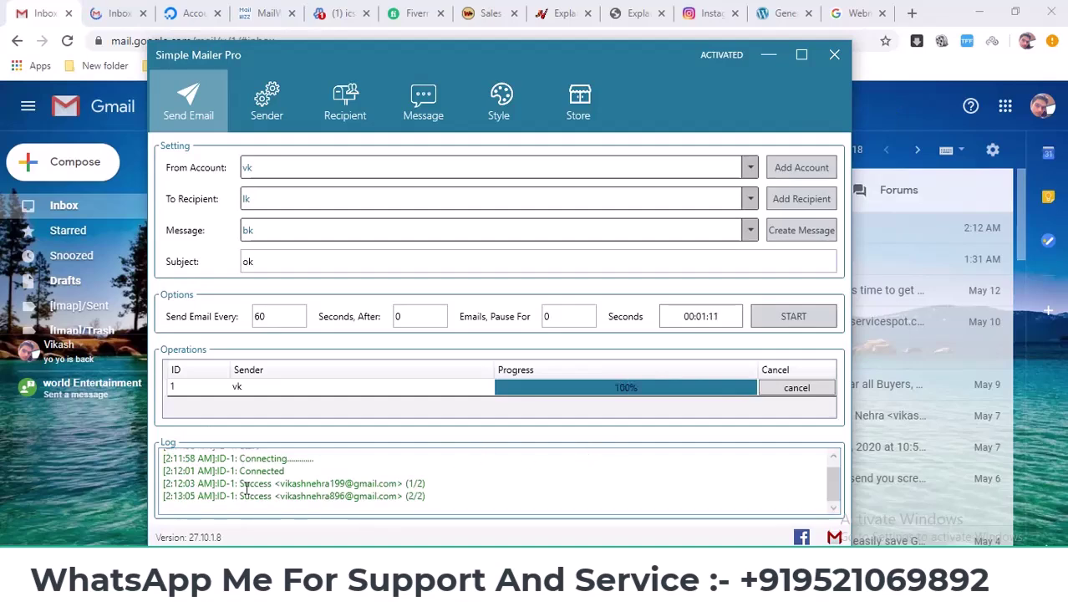
{"action": "left_click_drag", "start_coordinate": [239, 484], "coordinate": [418, 497]}
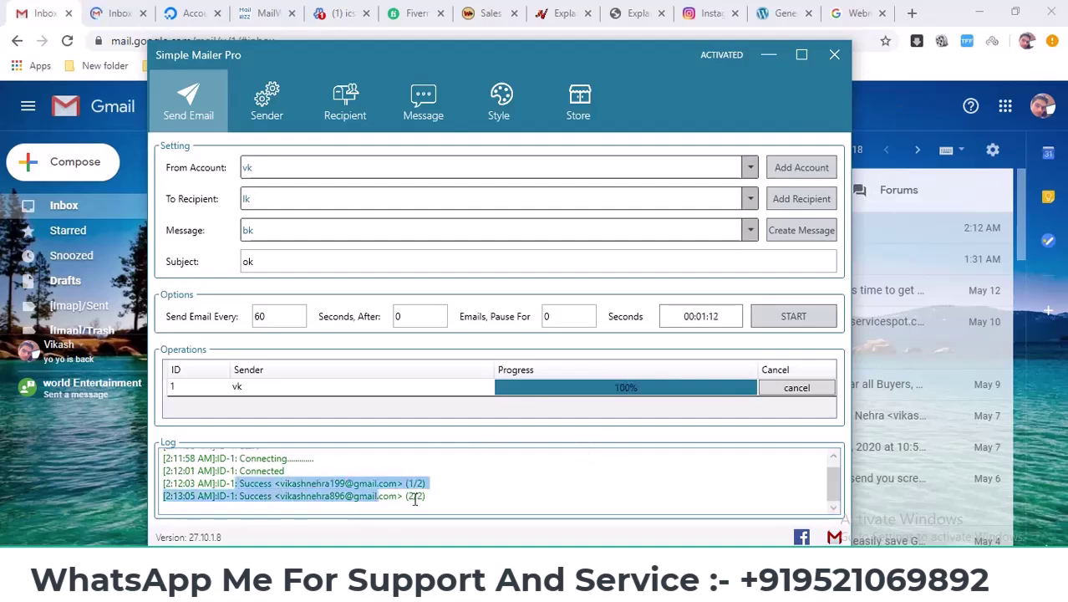
{"action": "left_click", "coordinate": [909, 125]}
Refresh the second Gmail account's inbox repeatedly to check whether the test email has arrived
{"action": "left_click", "coordinate": [123, 13]}
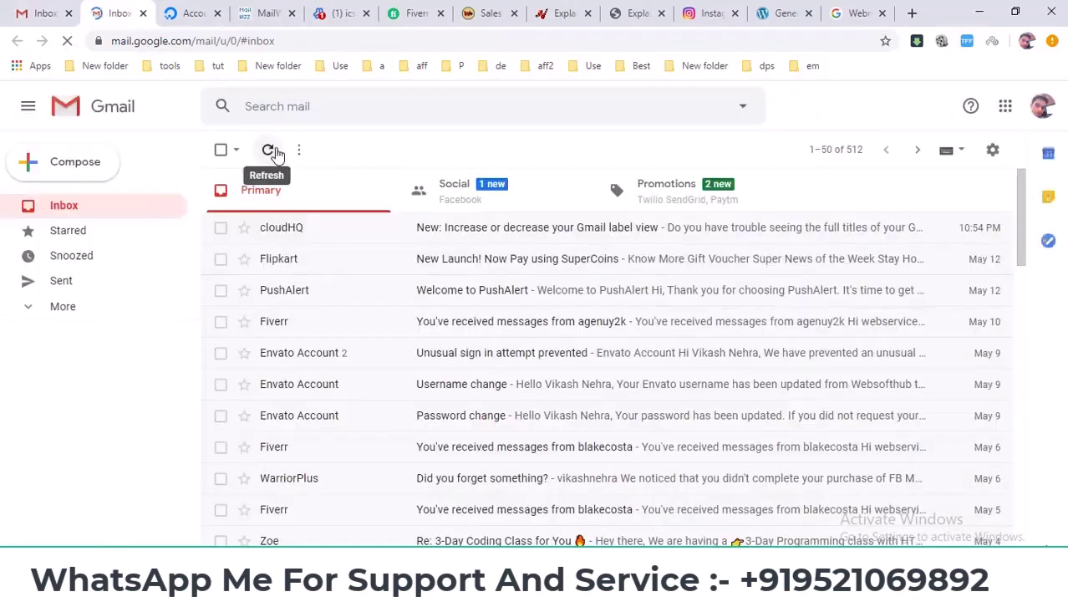
{"action": "left_click", "coordinate": [268, 150]}
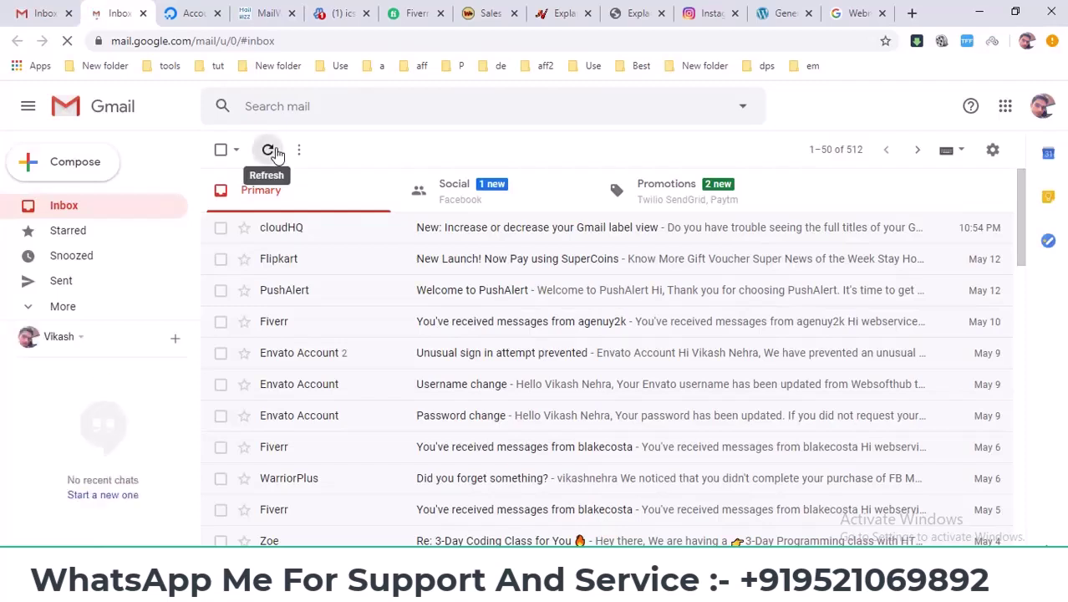
{"action": "left_click", "coordinate": [268, 151]}
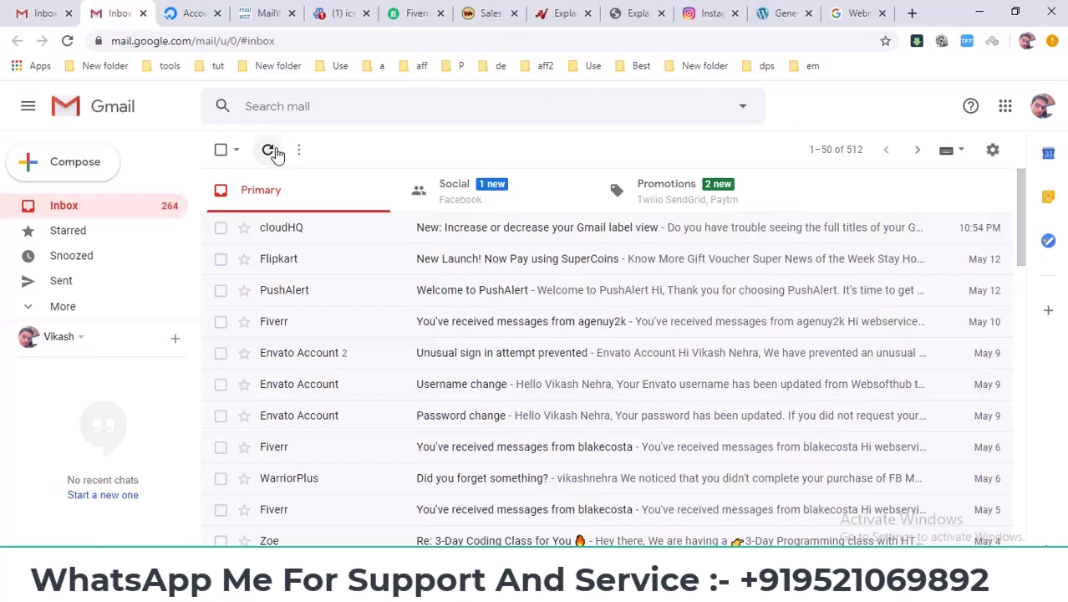
{"action": "left_click", "coordinate": [274, 151]}
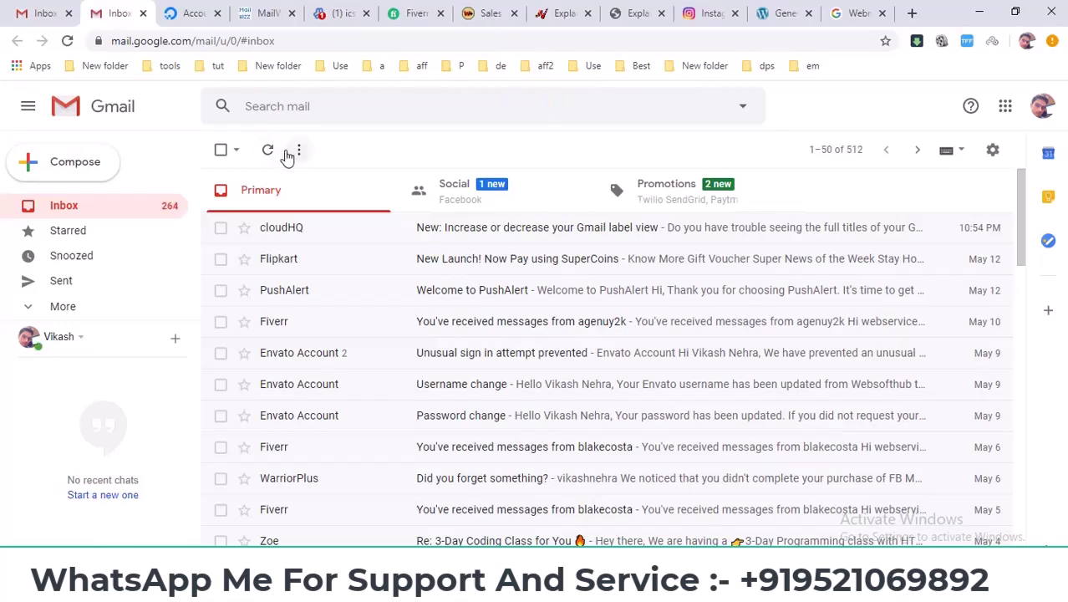
{"action": "left_click", "coordinate": [273, 151]}
Switch to MailWizz's delivery servers and start creating a new delivery server of type Smtp
{"action": "left_click", "coordinate": [270, 10]}
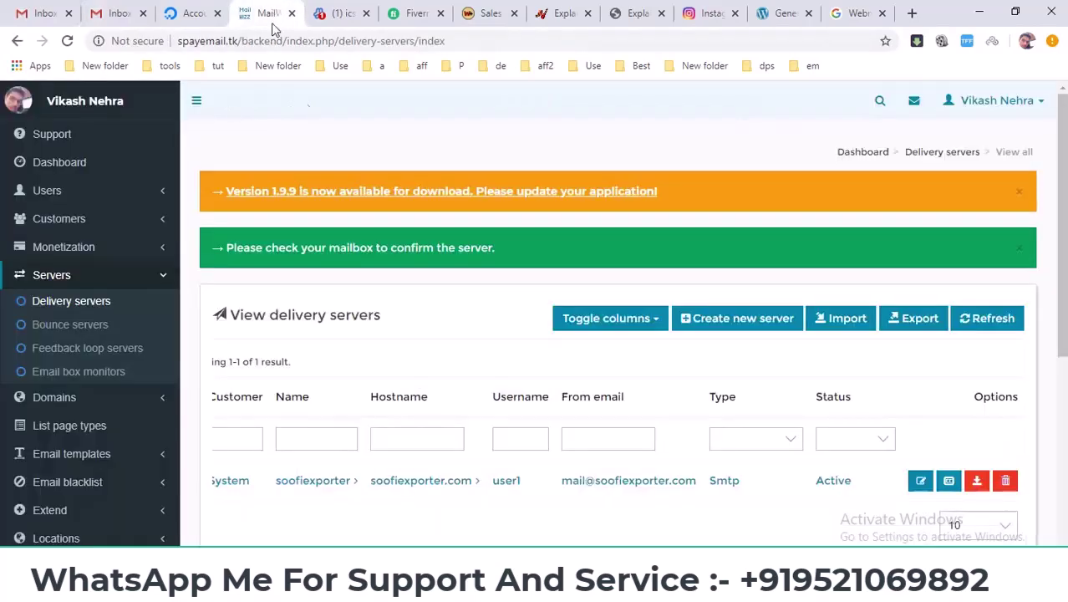
{"action": "left_click", "coordinate": [58, 303]}
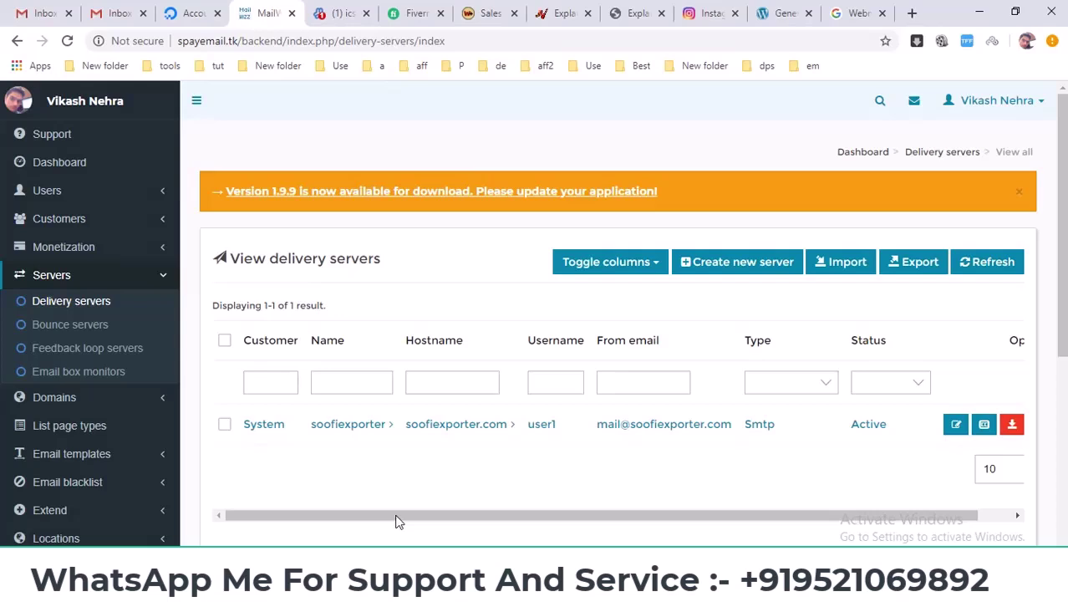
{"action": "scroll", "coordinate": [398, 520], "scroll_direction": "right", "scroll_amount": 2}
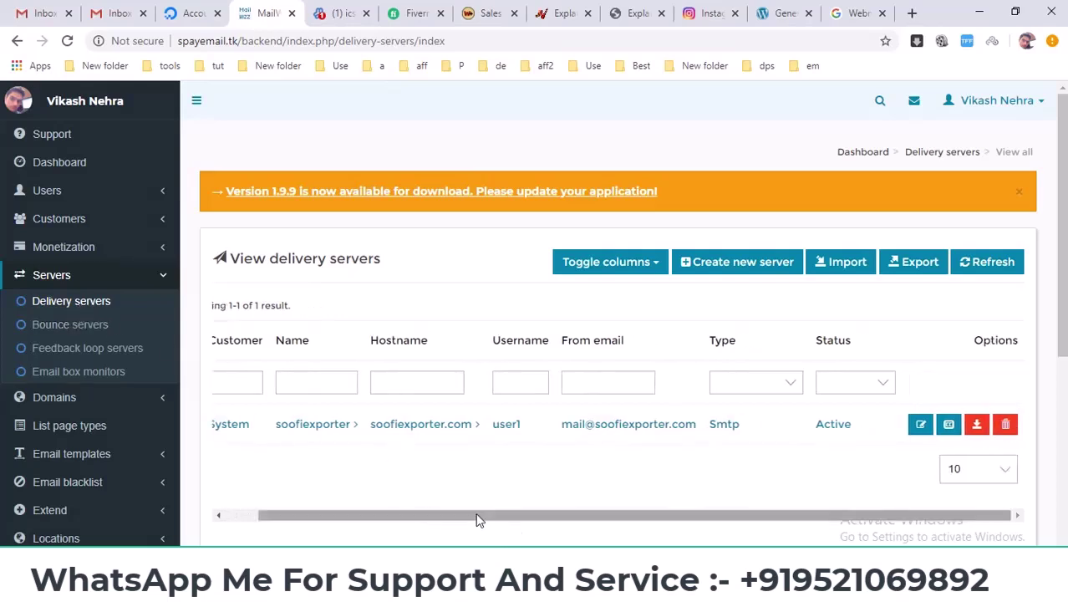
{"action": "left_click", "coordinate": [726, 273]}
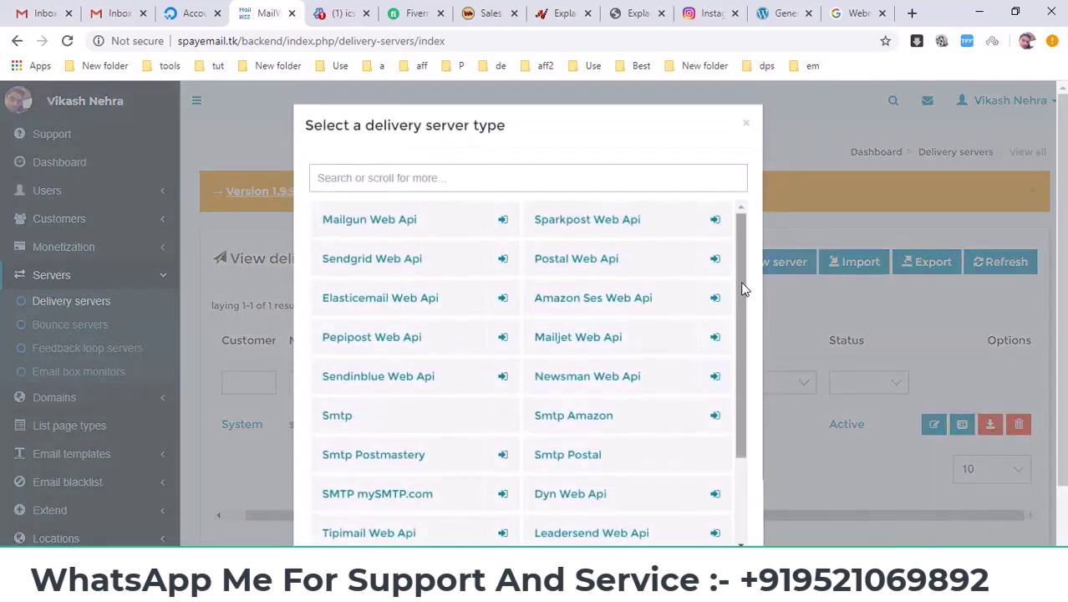
{"action": "scroll", "coordinate": [746, 304], "scroll_direction": "down", "scroll_amount": 1}
{"action": "scroll", "coordinate": [747, 311], "scroll_direction": "up", "scroll_amount": 1}
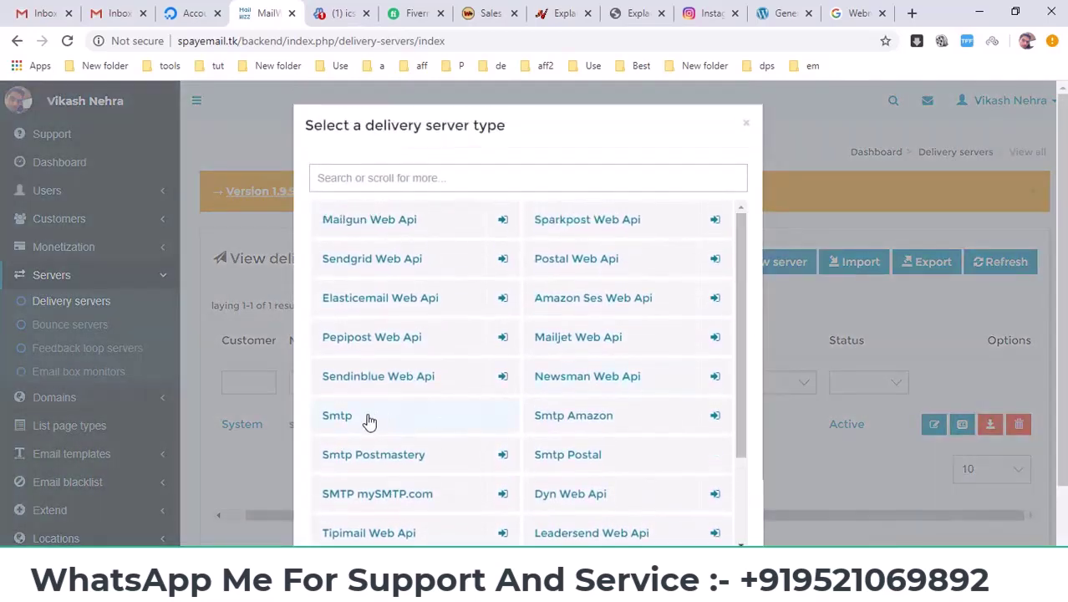
{"action": "left_click", "coordinate": [371, 420]}
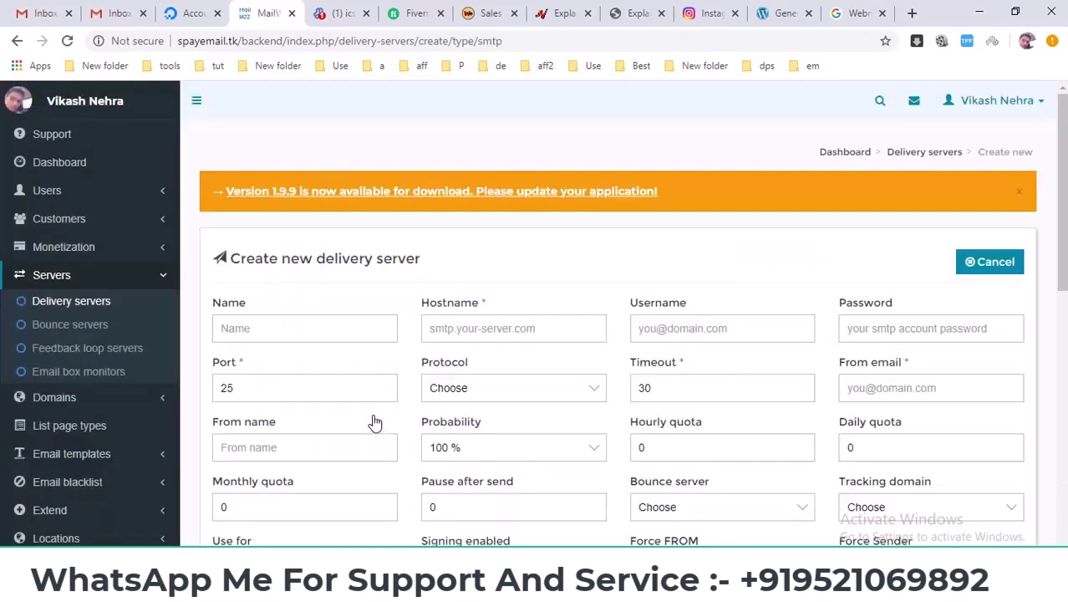
Copy the hostname icsindiahost.tk from the Notepad notes into the new delivery server's hostname
{"action": "scroll", "coordinate": [374, 422], "scroll_direction": "down", "scroll_amount": 1}
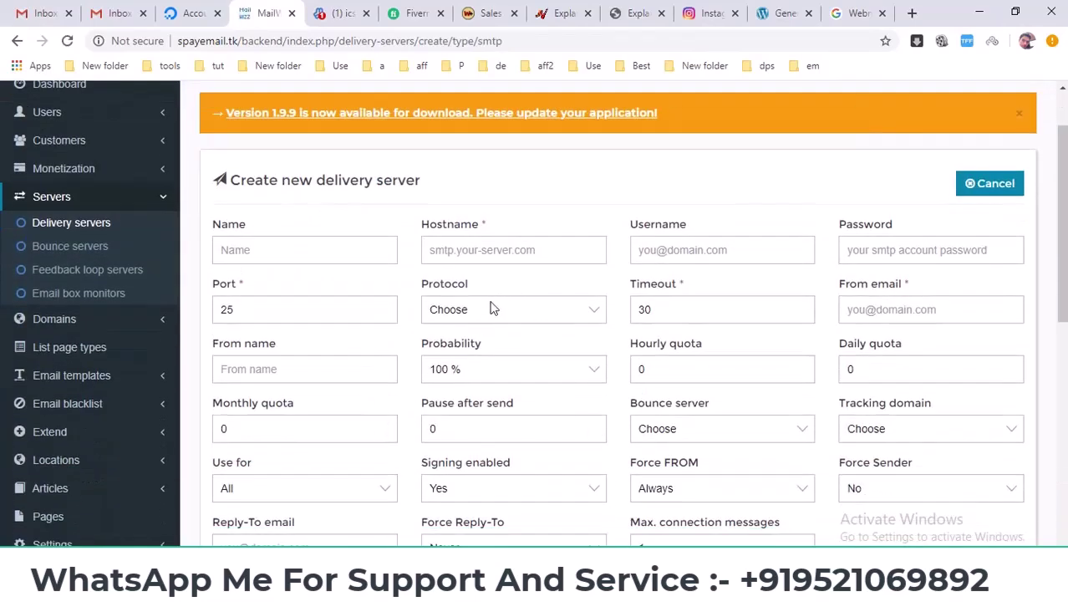
{"action": "left_click_drag", "start_coordinate": [423, 224], "coordinate": [501, 226]}
{"action": "left_click_drag", "start_coordinate": [705, 228], "coordinate": [630, 224]}
{"action": "left_click_drag", "start_coordinate": [949, 229], "coordinate": [837, 224]}
{"action": "key", "text": "alt+Tab"}
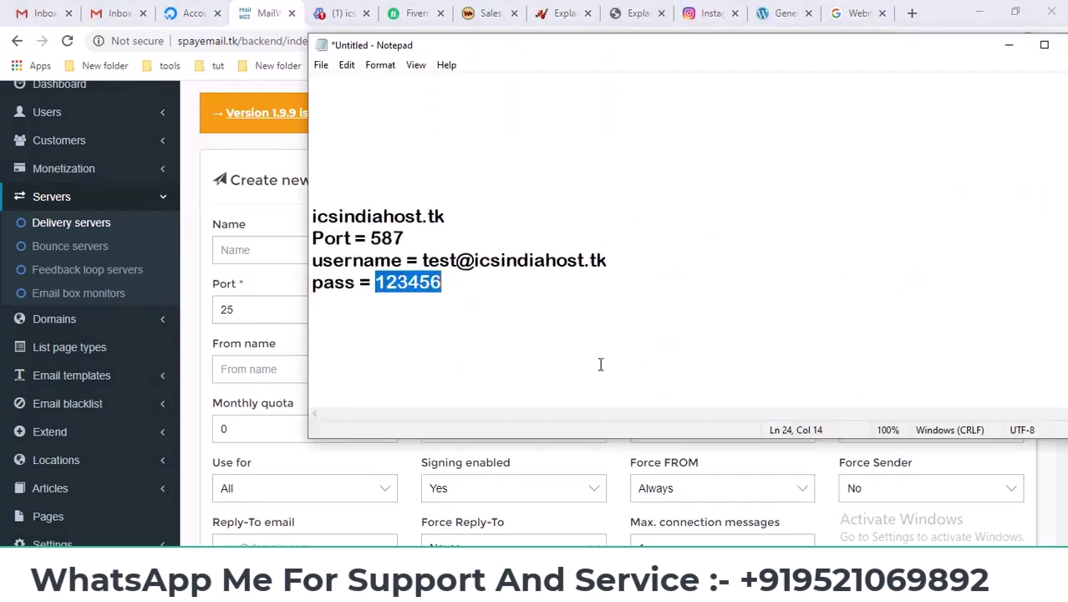
{"action": "left_click_drag", "start_coordinate": [447, 216], "coordinate": [312, 216]}
{"action": "right_click", "coordinate": [346, 219]}
{"action": "left_click", "coordinate": [360, 261]}
{"action": "key", "text": "alt+Tab"}
{"action": "left_click", "coordinate": [540, 247]}
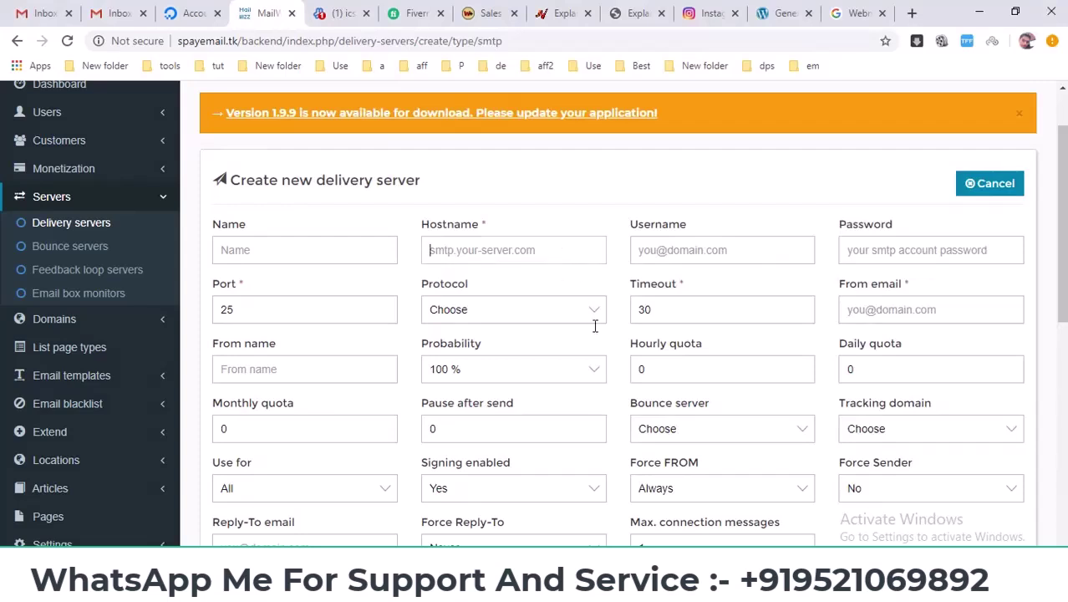
{"action": "right_click", "coordinate": [527, 263]}
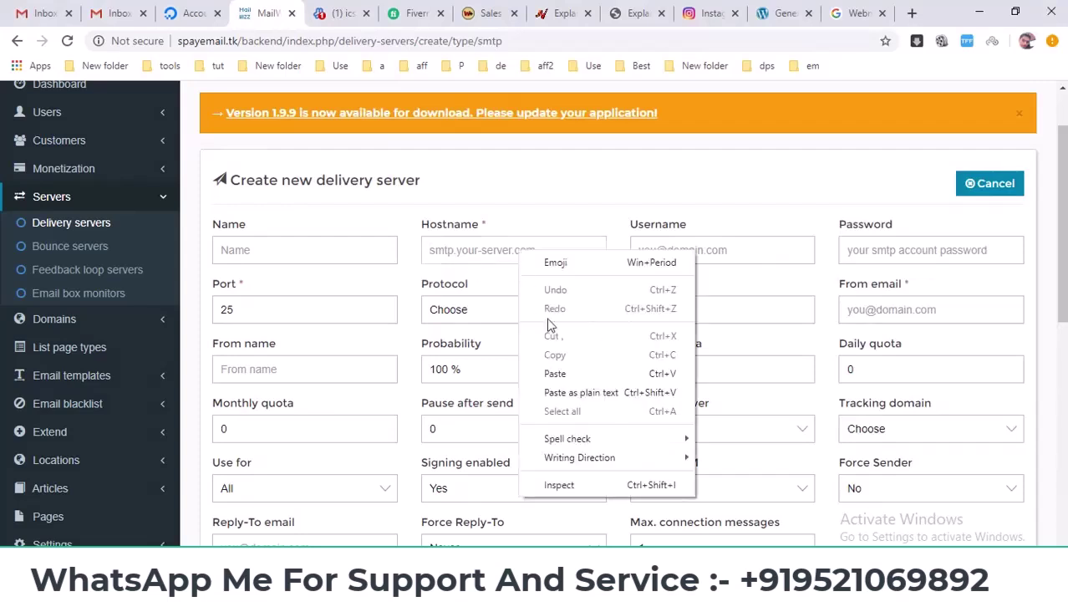
{"action": "left_click", "coordinate": [559, 373]}
Copy the SMTP account's username from Notepad into the delivery server form and fill in the account password
{"action": "key", "text": "alt+Tab"}
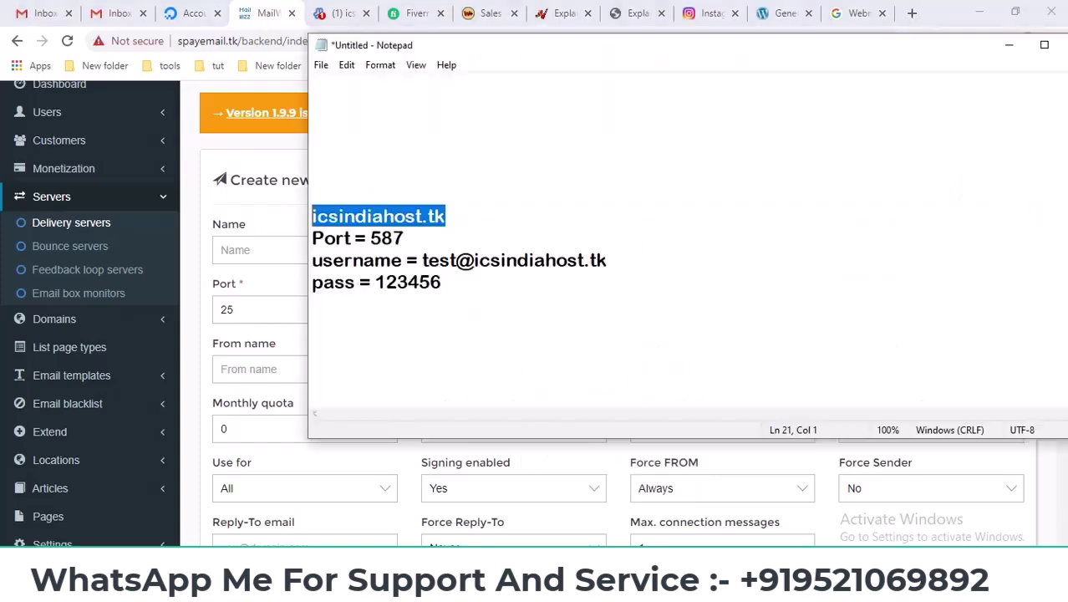
{"action": "left_click_drag", "start_coordinate": [610, 260], "coordinate": [423, 260]}
{"action": "right_click", "coordinate": [440, 260]}
{"action": "left_click", "coordinate": [487, 307]}
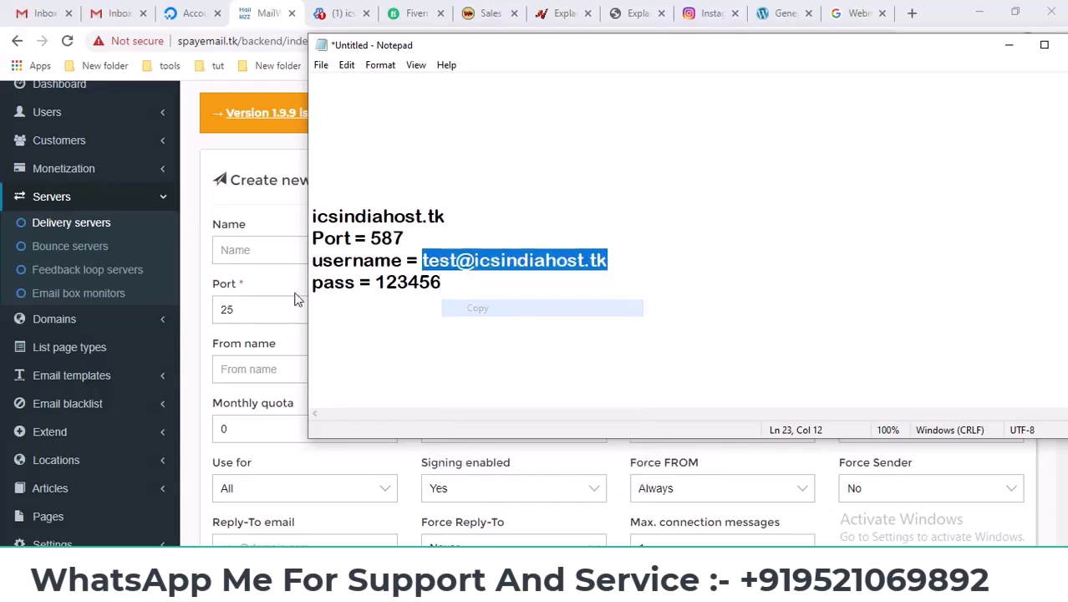
{"action": "key", "text": "alt+Tab"}
{"action": "left_click", "coordinate": [702, 251]}
{"action": "right_click", "coordinate": [698, 253]}
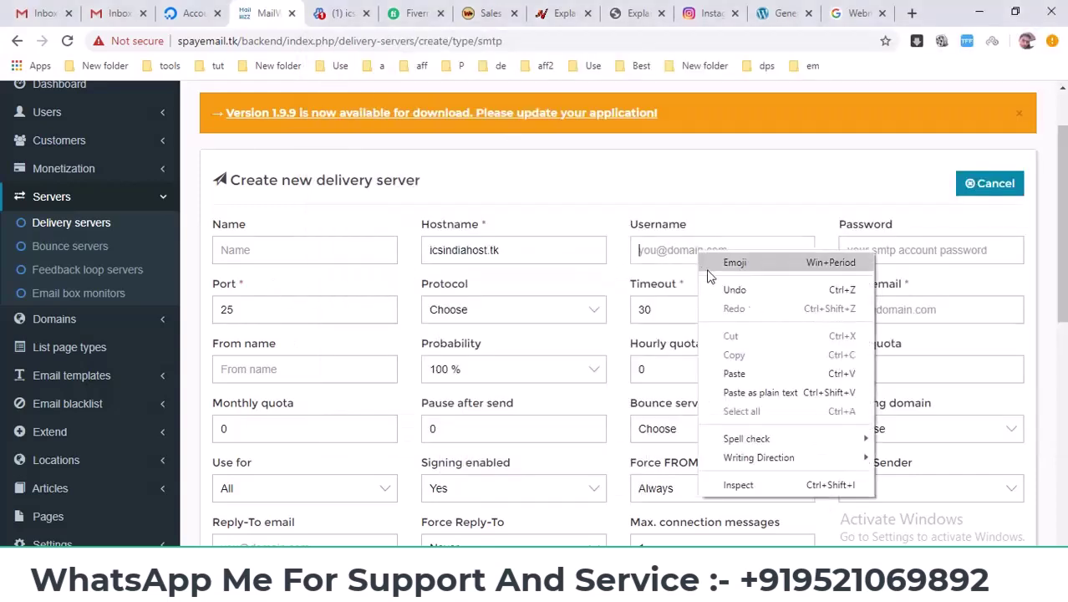
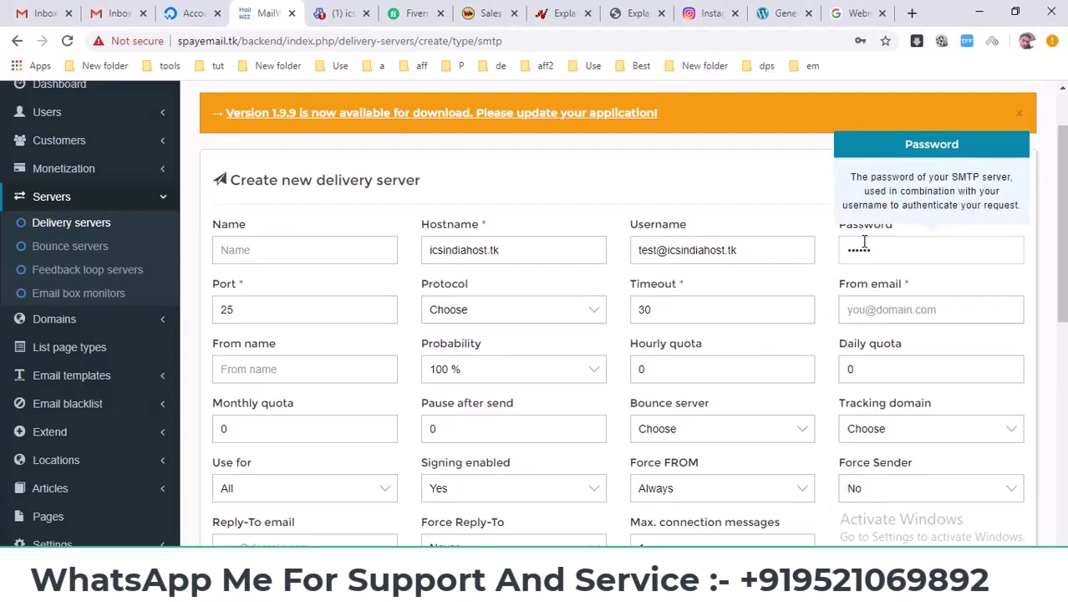
Set the delivery server's port to 587 and name it icsindiahost, copied from the hostname
{"action": "double_click", "coordinate": [256, 318]}
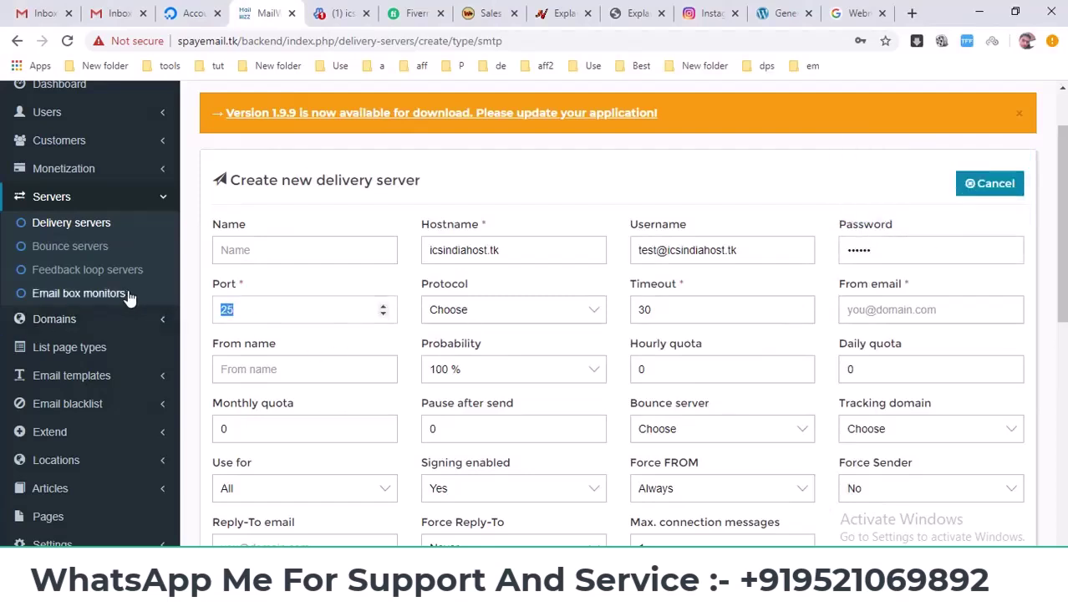
{"action": "type", "text": "587"}
{"action": "left_click", "coordinate": [453, 250]}
{"action": "left_click", "coordinate": [450, 249]}
{"action": "right_click", "coordinate": [448, 248]}
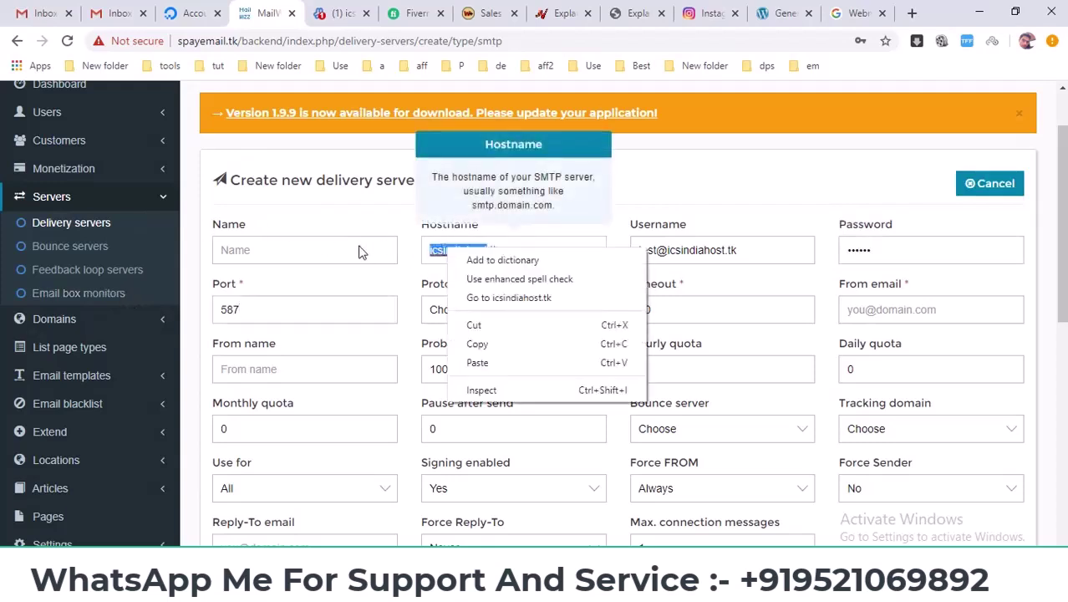
{"action": "left_click", "coordinate": [477, 344]}
{"action": "left_click", "coordinate": [317, 258]}
{"action": "right_click", "coordinate": [316, 258]}
{"action": "left_click", "coordinate": [368, 366]}
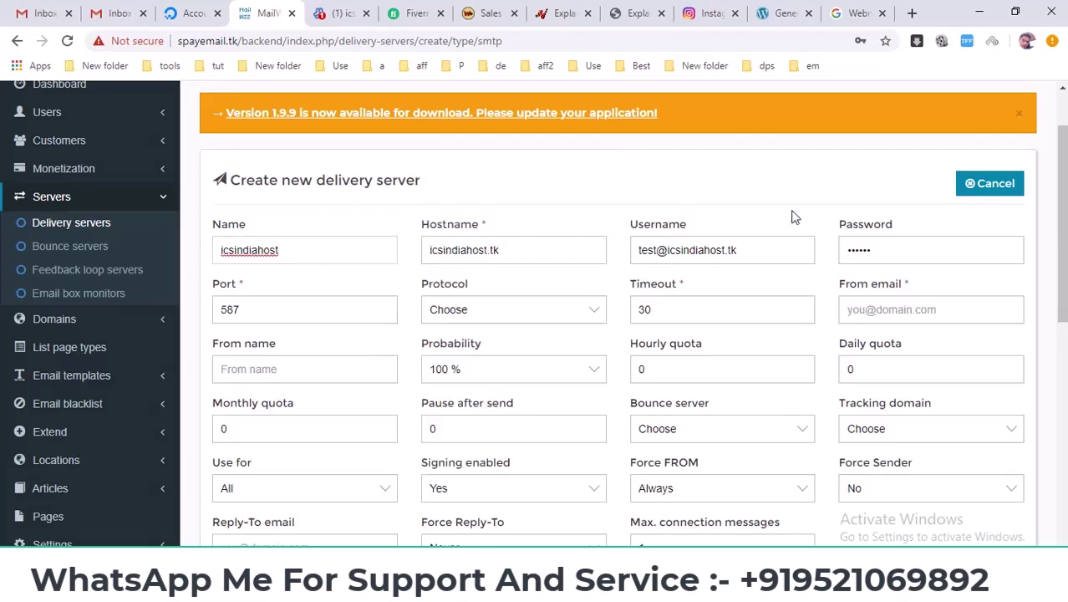
Copy the SMTP username address into the delivery server's from email
{"action": "left_click", "coordinate": [739, 249]}
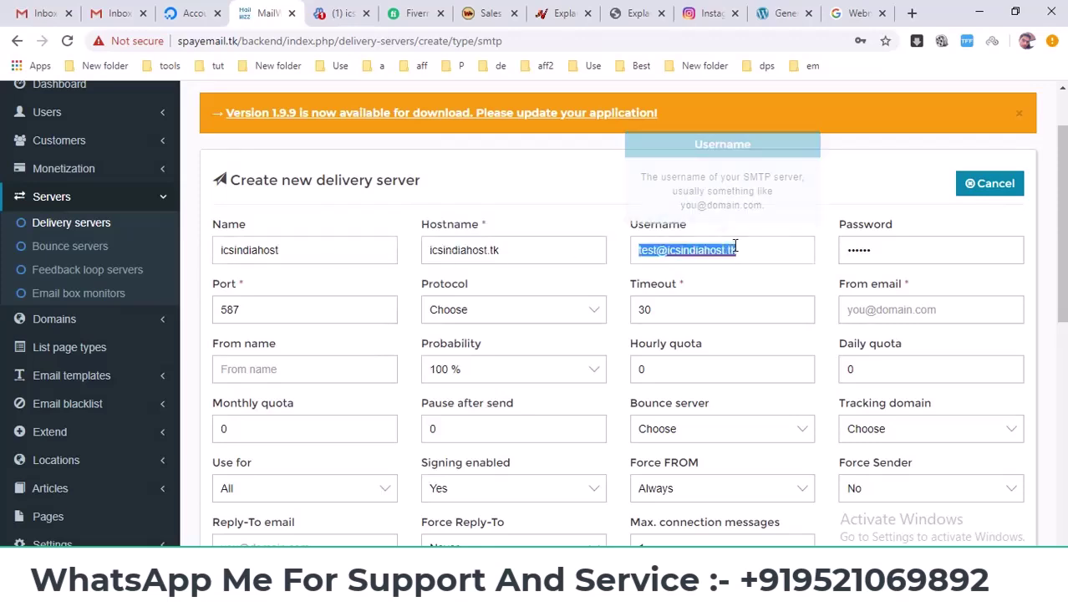
{"action": "triple_click", "coordinate": [741, 251]}
{"action": "right_click", "coordinate": [741, 250]}
{"action": "left_click", "coordinate": [772, 308]}
{"action": "left_click_drag", "start_coordinate": [917, 286], "coordinate": [894, 289]}
{"action": "right_click", "coordinate": [895, 309]}
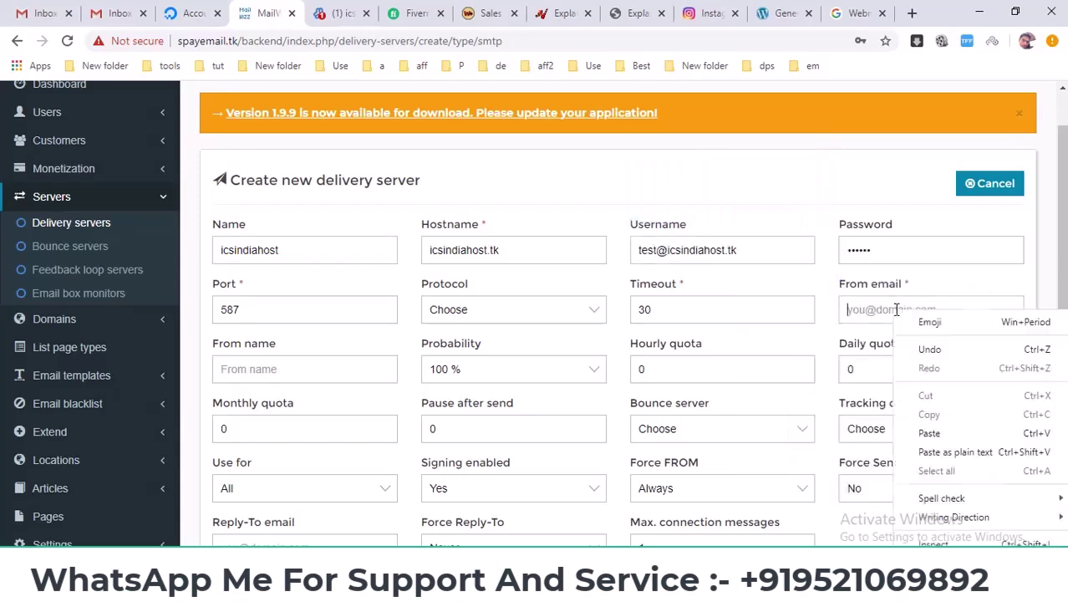
{"action": "left_click", "coordinate": [930, 431]}
Fill in the delivery server's from name by pasting the copied text and save the new server
{"action": "left_click_drag", "start_coordinate": [1062, 305], "coordinate": [1064, 381]}
{"action": "left_click_drag", "start_coordinate": [222, 348], "coordinate": [280, 365]}
{"action": "right_click", "coordinate": [252, 372]}
{"action": "left_click", "coordinate": [298, 250]}
{"action": "scroll", "coordinate": [957, 511], "scroll_direction": "down", "scroll_amount": 5}
{"action": "left_click", "coordinate": [960, 483]}
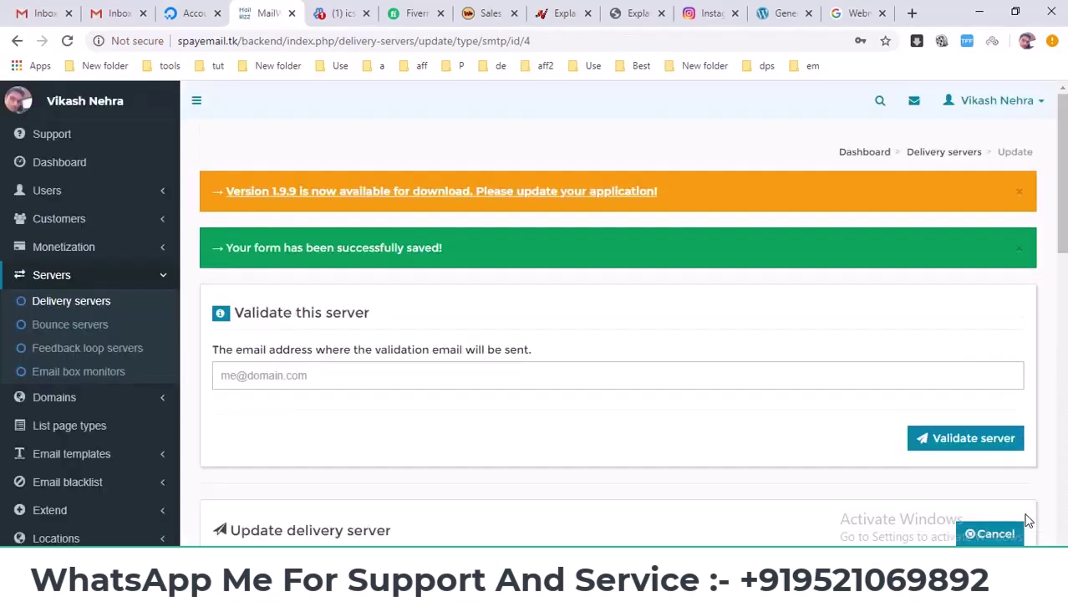
Enter the Gmail address that receives the validation email and validate the icsindiahost server
{"action": "scroll", "coordinate": [489, 421], "scroll_direction": "down", "scroll_amount": 1}
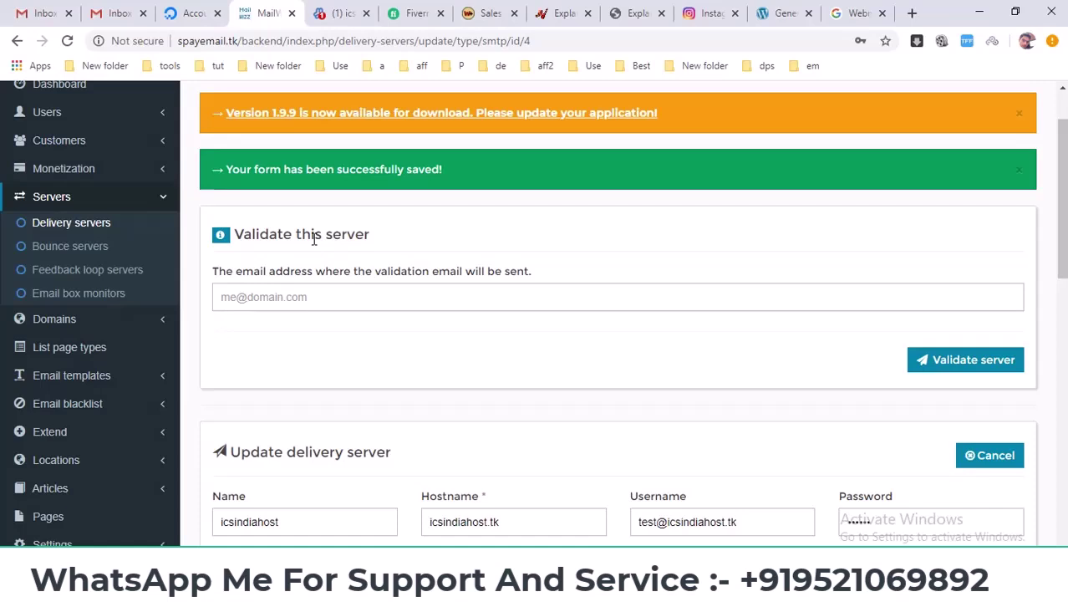
{"action": "left_click", "coordinate": [328, 300]}
{"action": "left_click", "coordinate": [321, 333]}
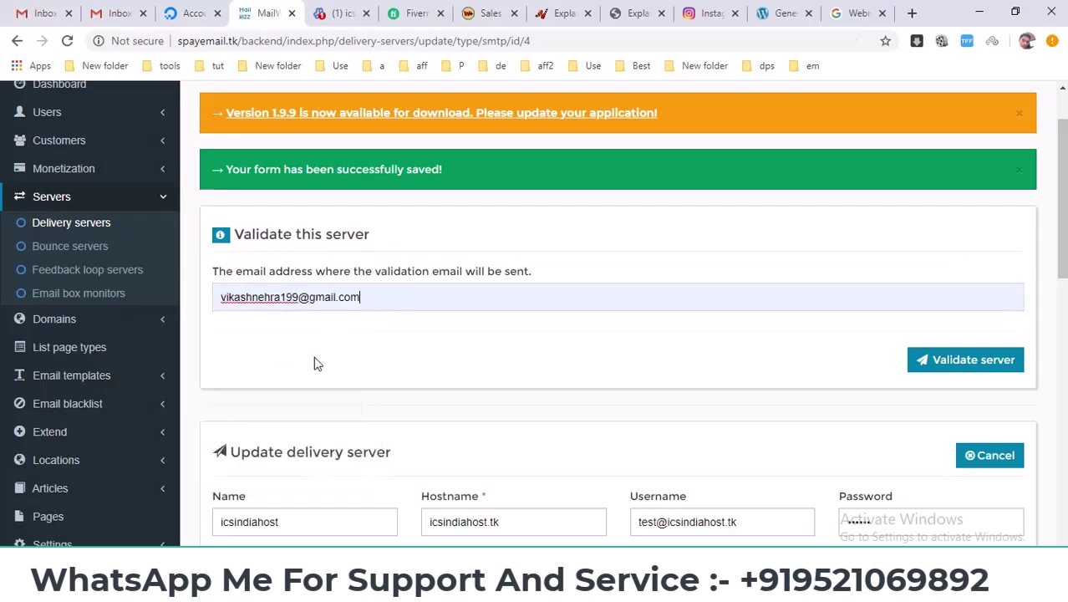
{"action": "left_click", "coordinate": [968, 368]}
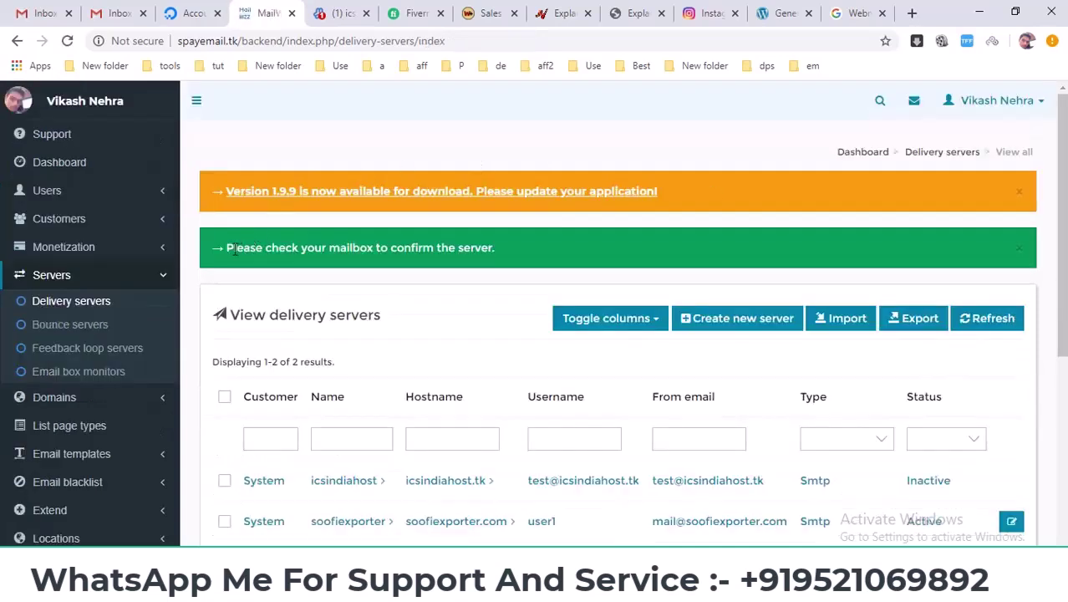
Examine the mailbox confirmation notice and the status of the icsindiahost entry in the delivery servers list
{"action": "left_click_drag", "start_coordinate": [278, 243], "coordinate": [506, 247]}
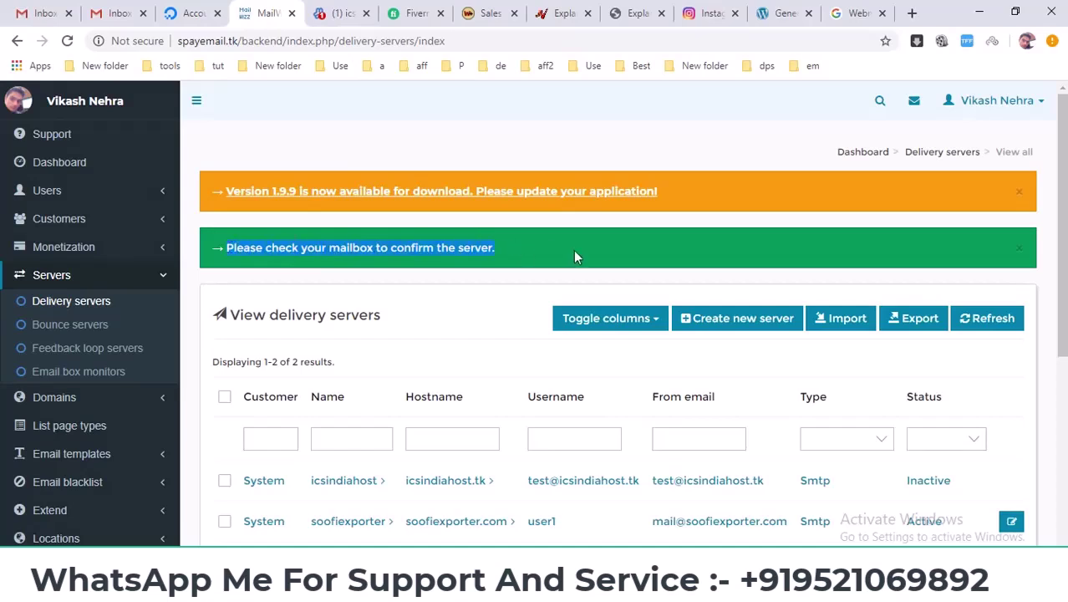
{"action": "scroll", "coordinate": [574, 256], "scroll_direction": "down", "scroll_amount": 1}
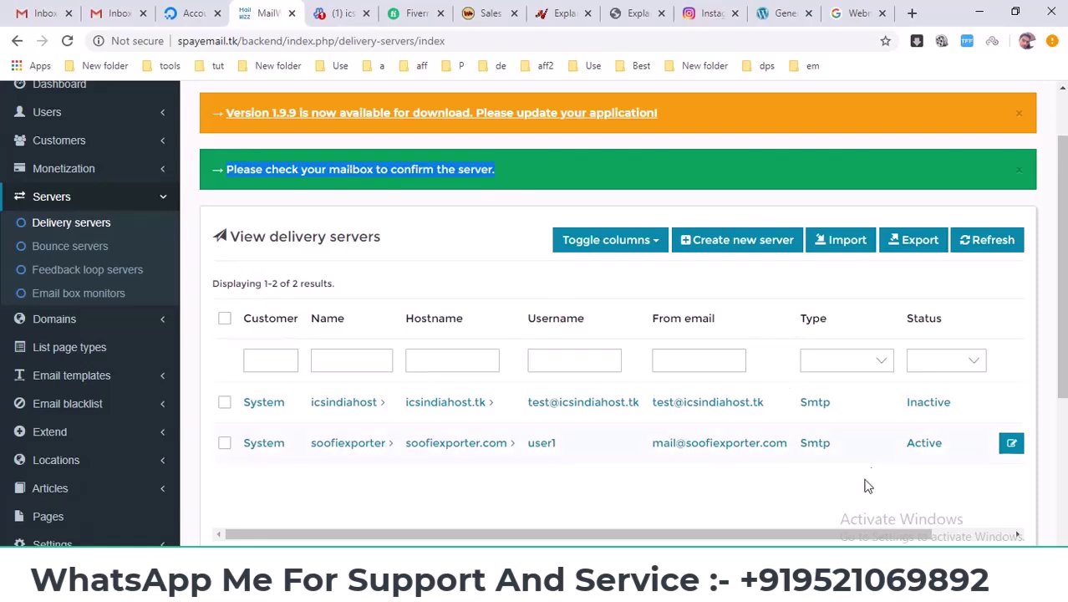
{"action": "left_click_drag", "start_coordinate": [827, 534], "coordinate": [907, 539]}
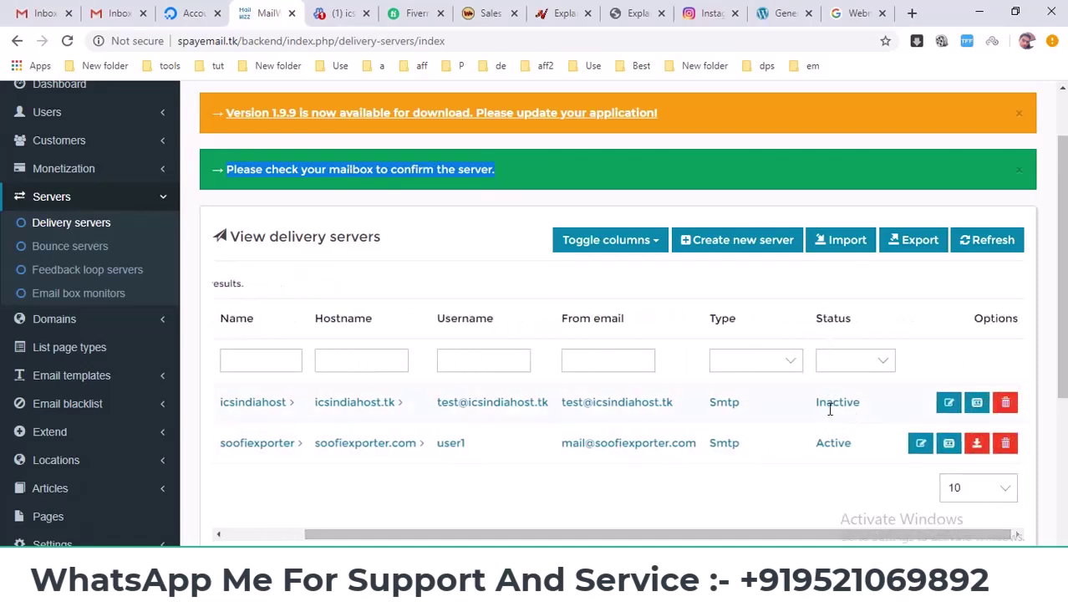
{"action": "left_click_drag", "start_coordinate": [817, 403], "coordinate": [866, 406]}
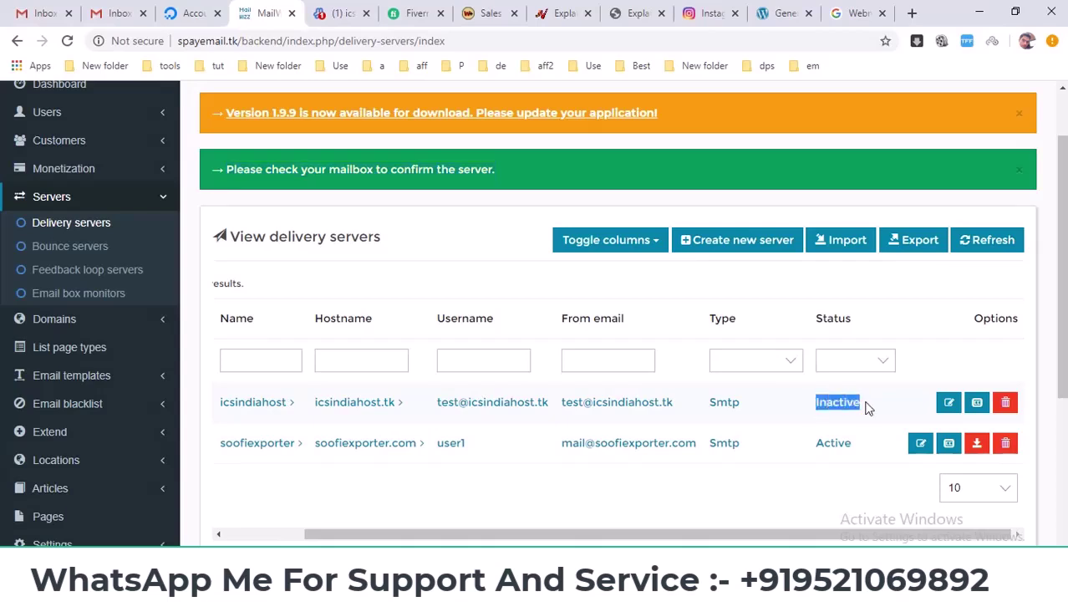
{"action": "left_click_drag", "start_coordinate": [801, 537], "coordinate": [493, 442]}
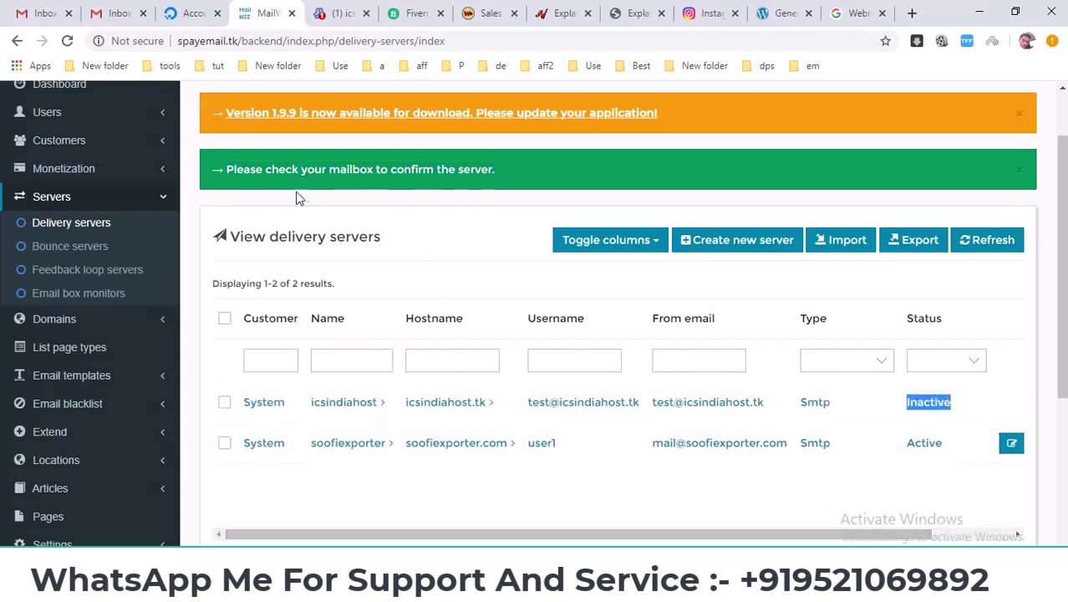
{"action": "left_click_drag", "start_coordinate": [227, 169], "coordinate": [506, 180]}
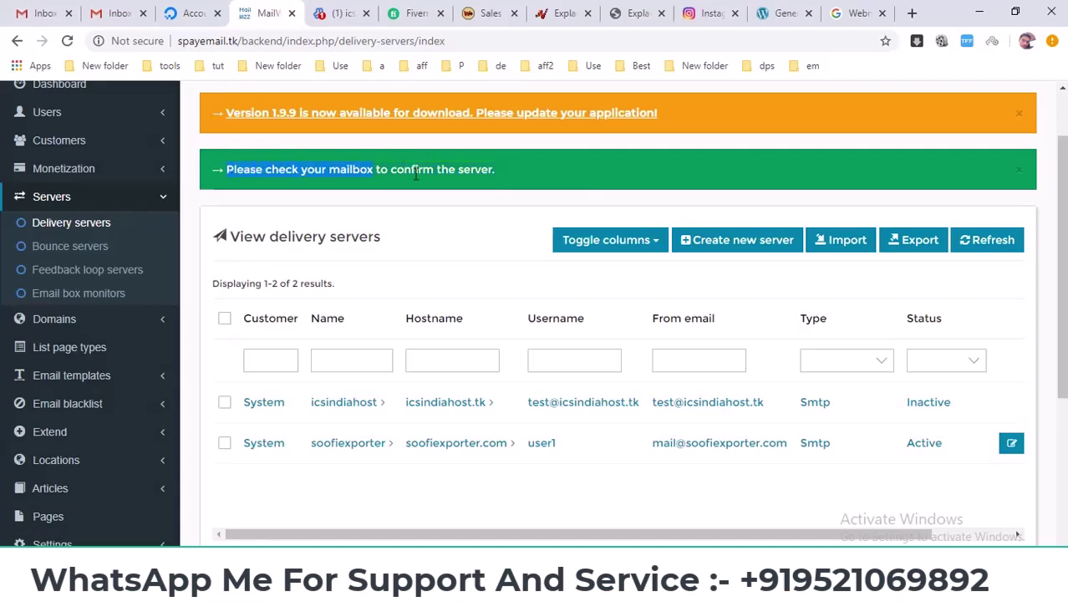
{"action": "left_click", "coordinate": [524, 171]}
{"action": "left_click_drag", "start_coordinate": [241, 173], "coordinate": [232, 173]}
Refresh the second Gmail account's inbox, then read the "ok" test email in its spam folder
{"action": "left_click", "coordinate": [117, 12]}
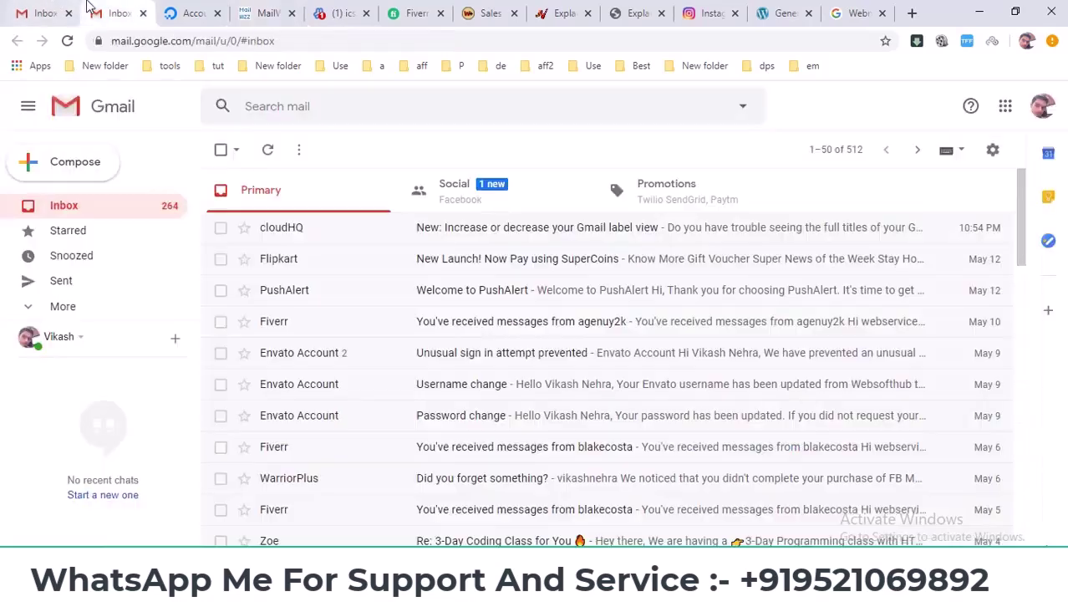
{"action": "left_click", "coordinate": [263, 149]}
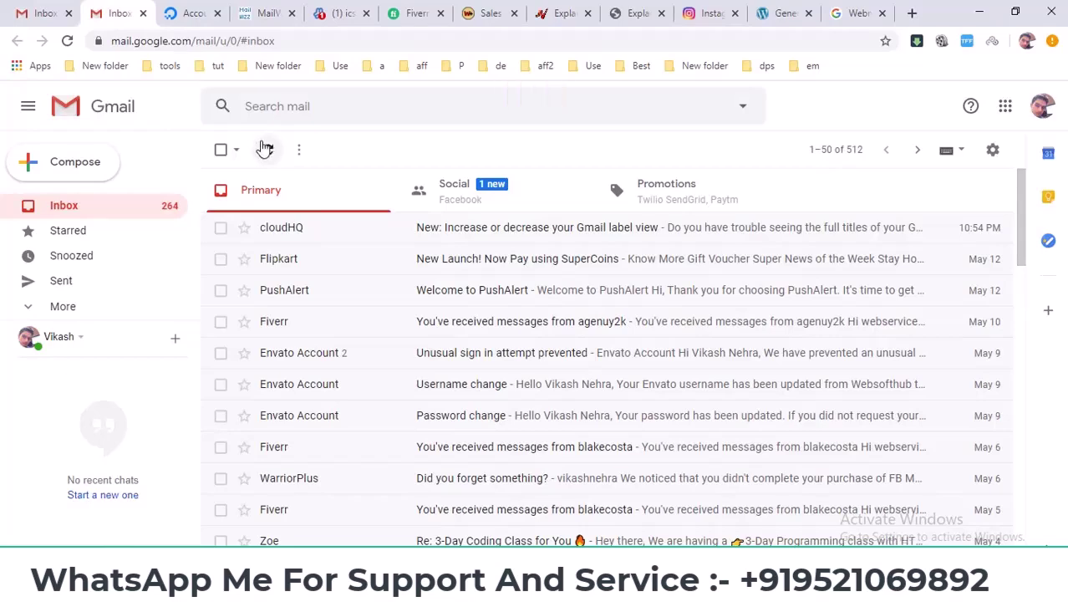
{"action": "left_click", "coordinate": [82, 306]}
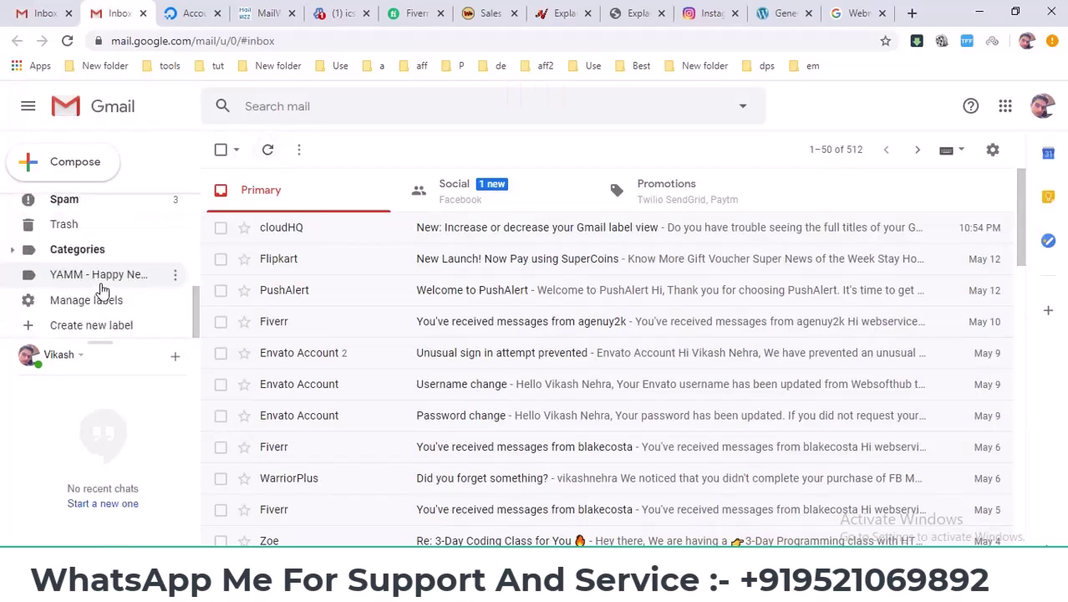
{"action": "left_click", "coordinate": [88, 209]}
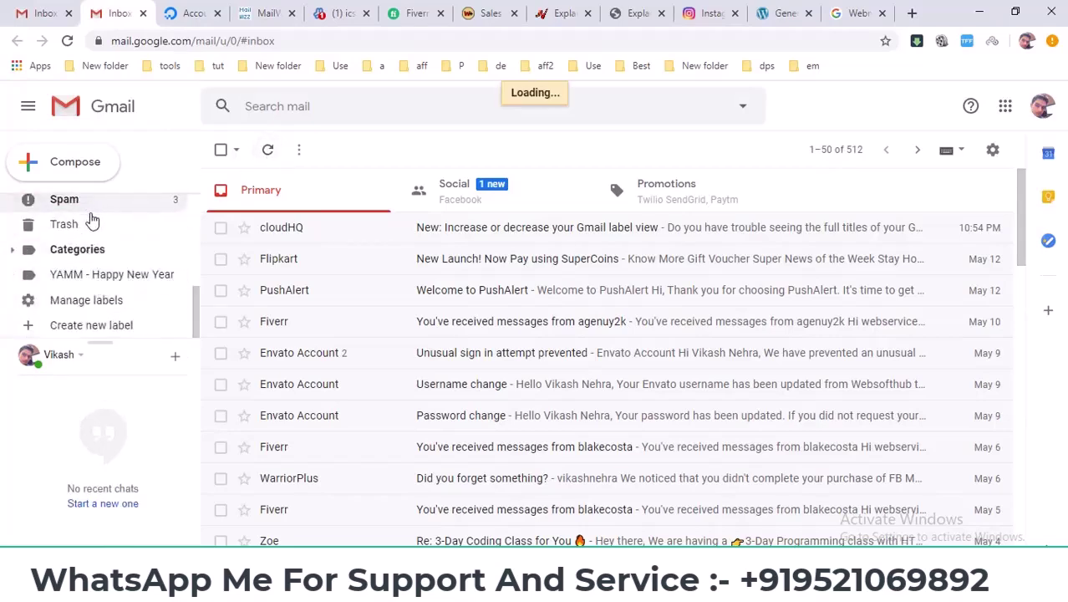
{"action": "left_click", "coordinate": [394, 227]}
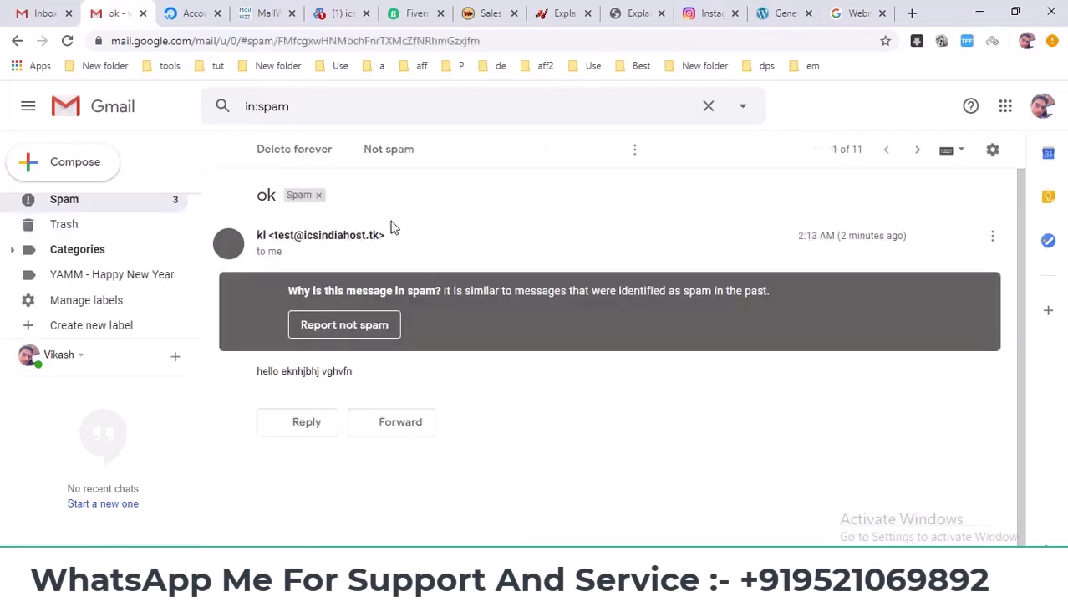
{"action": "triple_click", "coordinate": [447, 379]}
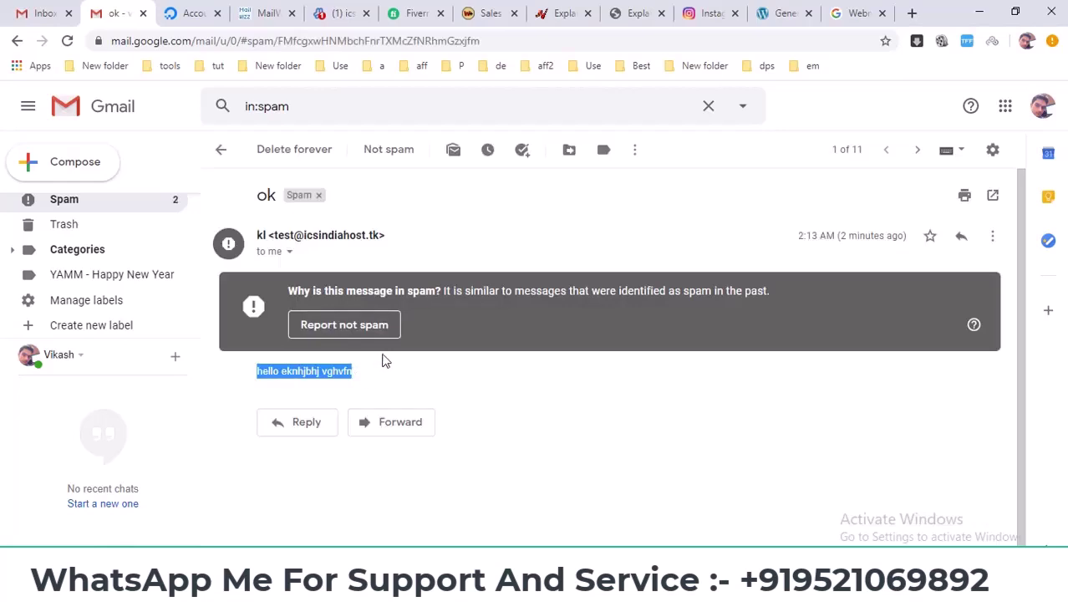
Examine the spam notice and body of the "ok" email and compare it with the copy in the first Gmail account's inbox
{"action": "left_click_drag", "start_coordinate": [285, 290], "coordinate": [634, 304]}
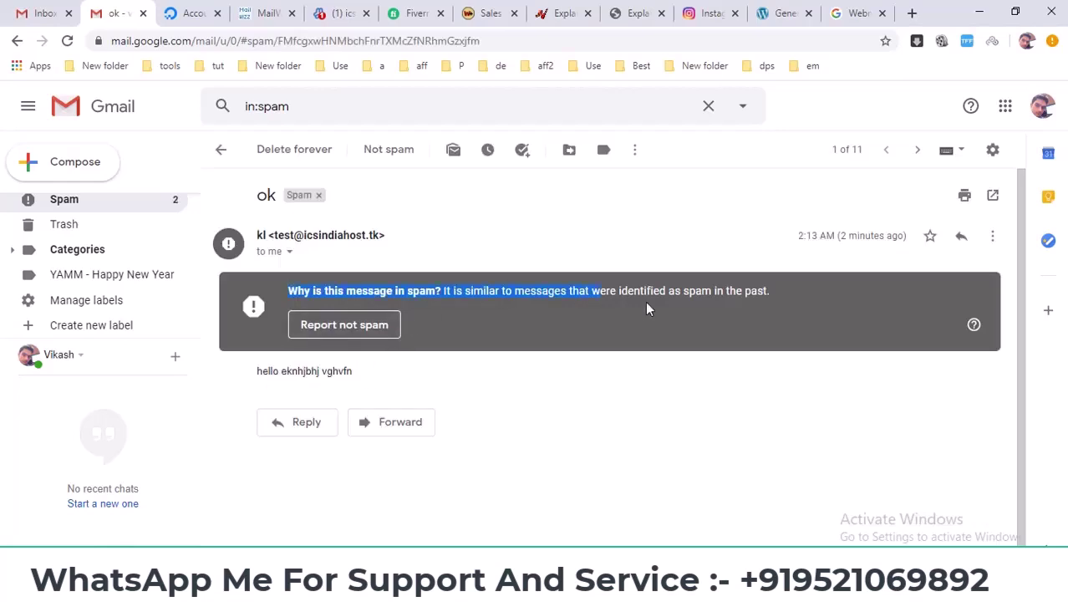
{"action": "left_click_drag", "start_coordinate": [394, 381], "coordinate": [269, 371]}
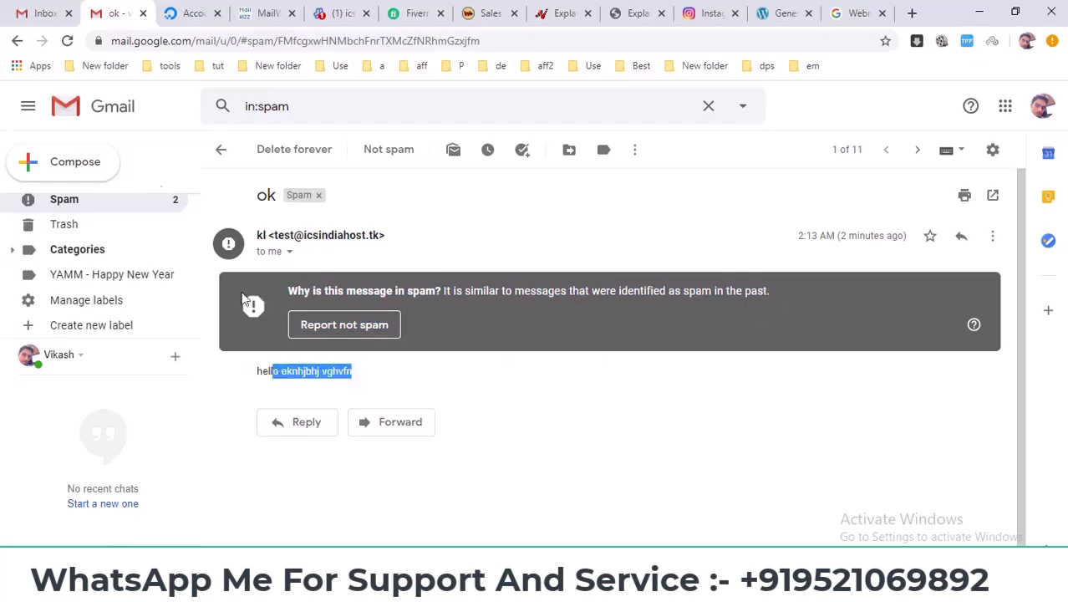
{"action": "left_click", "coordinate": [36, 8]}
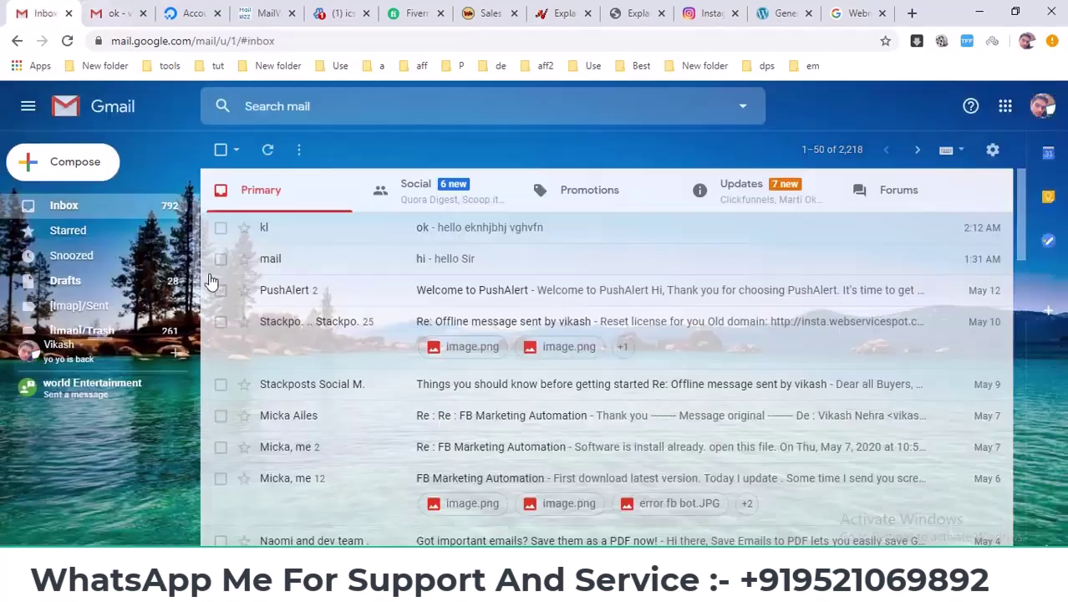
{"action": "left_click", "coordinate": [290, 234]}
{"action": "left_click", "coordinate": [120, 12]}
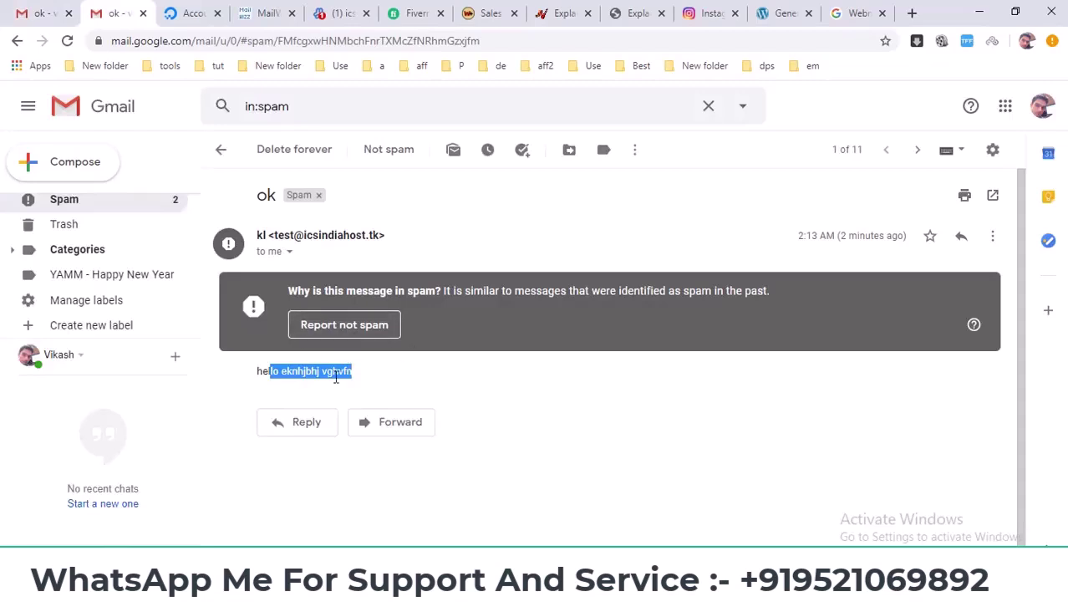
{"action": "left_click", "coordinate": [279, 368]}
Leave the opened "ok" email in both Gmail accounts and return each one to its inbox list
{"action": "scroll", "coordinate": [92, 228], "scroll_direction": "up", "scroll_amount": 3}
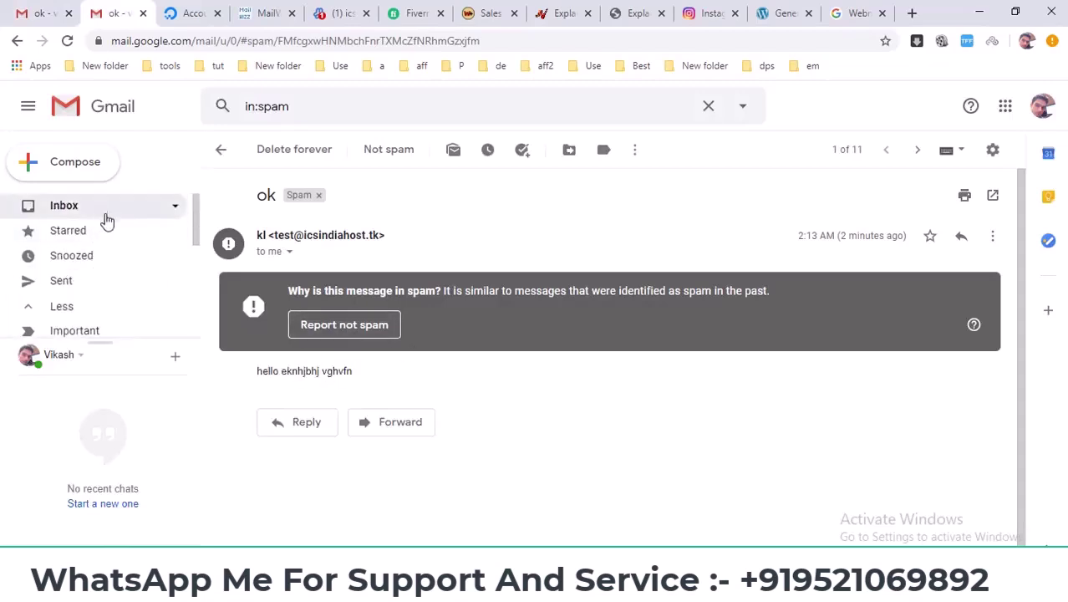
{"action": "left_click", "coordinate": [106, 216]}
{"action": "key", "text": "ctrl+1"}
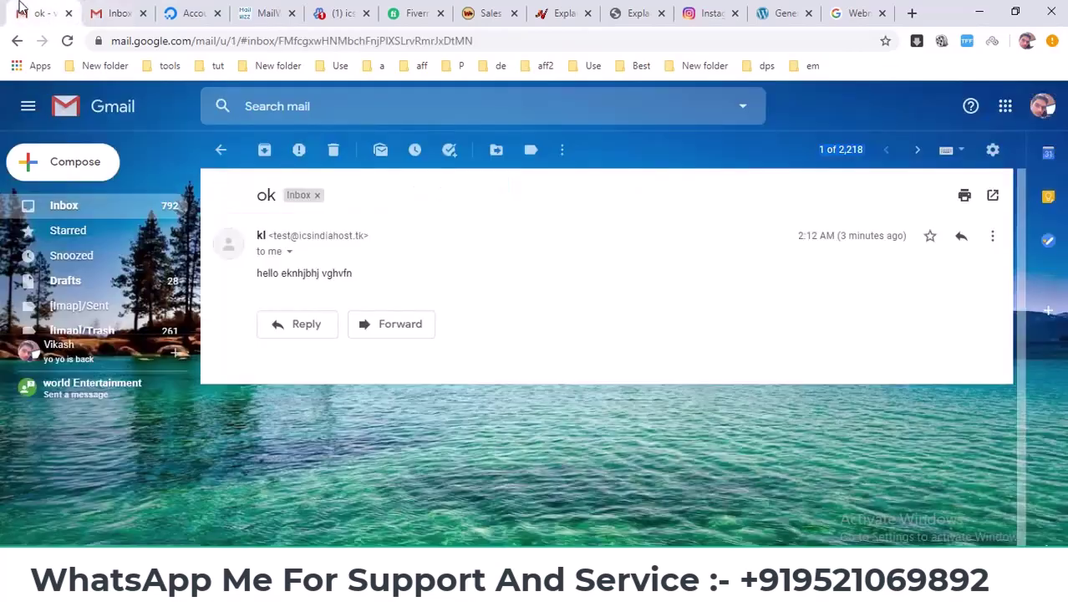
{"action": "left_click", "coordinate": [118, 214]}
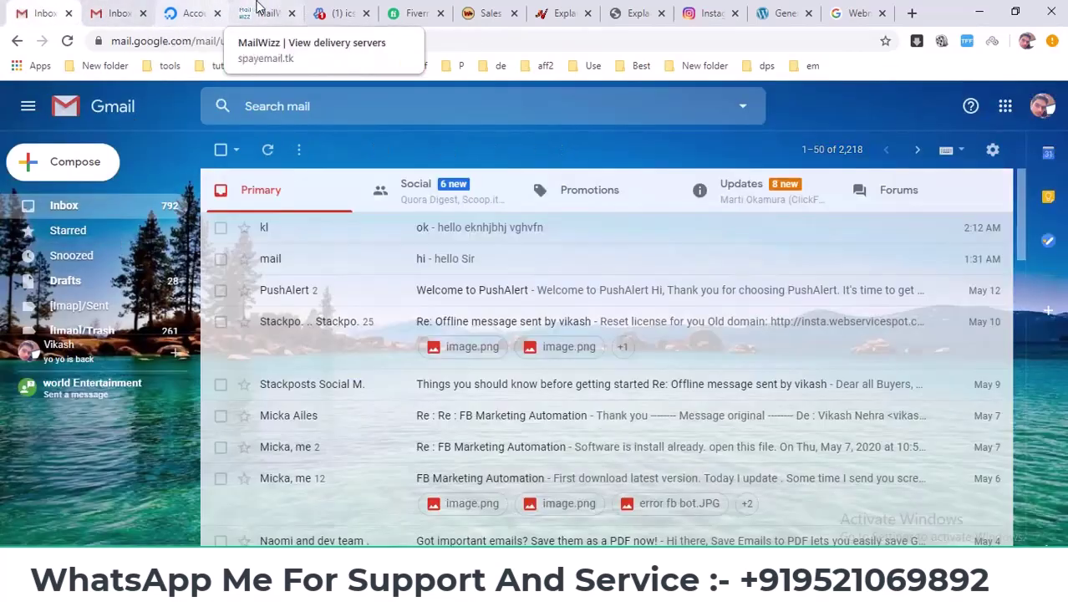
Switch to MailWizz's delivery servers, review the campaign setup and log in Simple Mailer Pro, and return to the first Gmail inbox
{"action": "left_click", "coordinate": [259, 10]}
{"action": "left_click", "coordinate": [619, 585]}
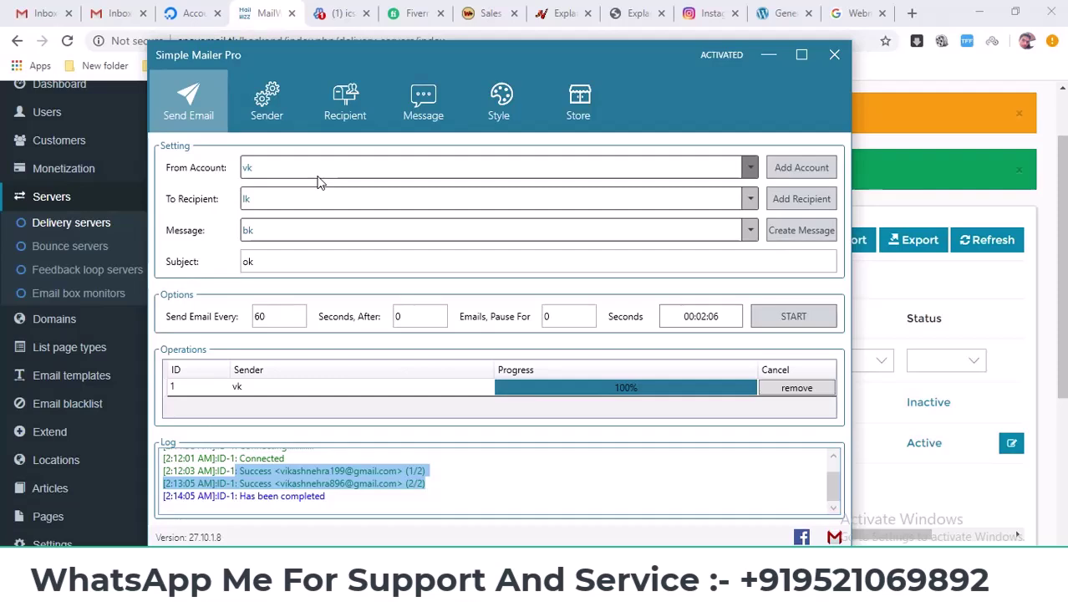
{"action": "left_click", "coordinate": [42, 13]}
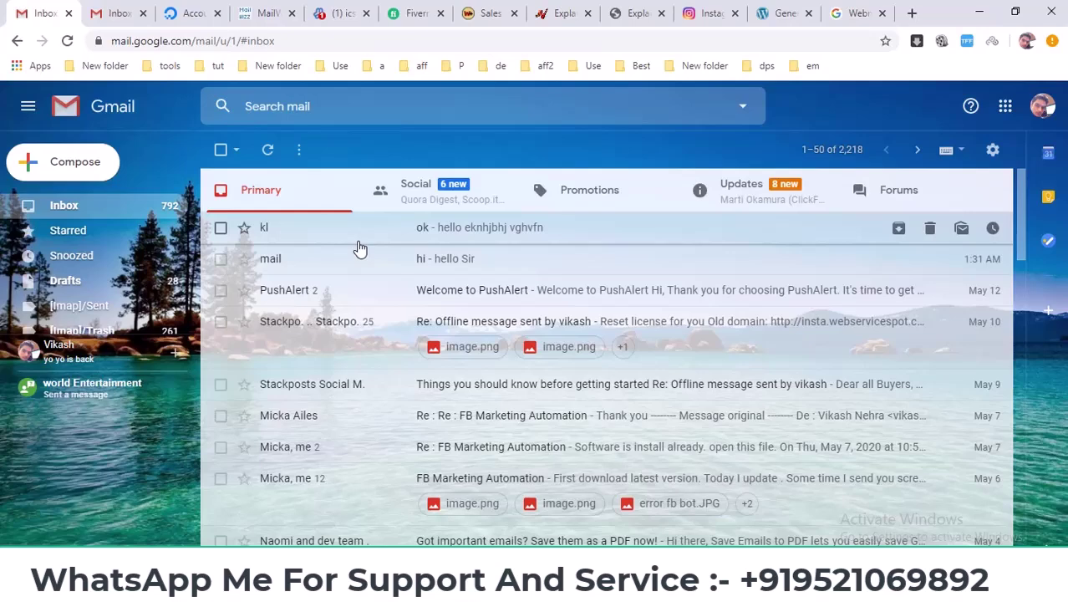
Switch to the PowerPoint slide listing mail servers and point out the PowerMTA entry by selecting its text
{"action": "left_click", "coordinate": [623, 586]}
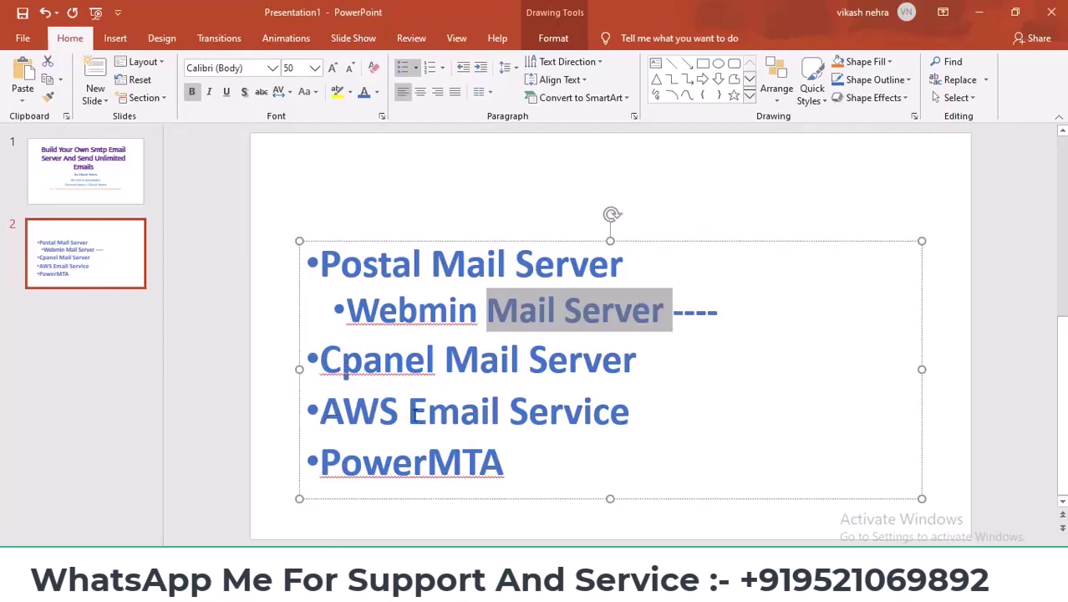
{"action": "left_click_drag", "start_coordinate": [514, 455], "coordinate": [353, 461]}
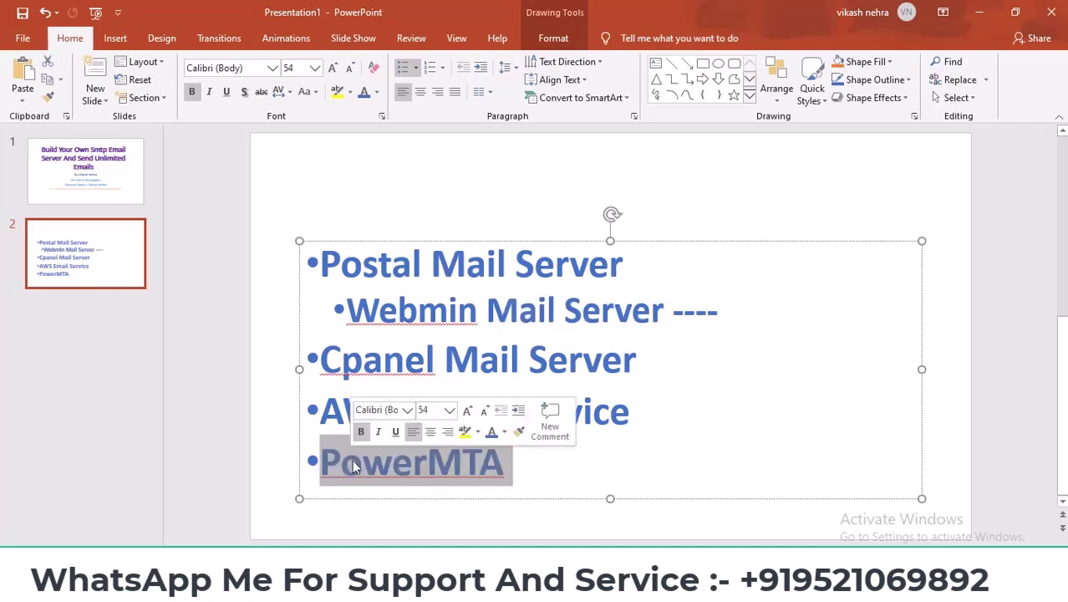
{"action": "double_click", "coordinate": [368, 472]}
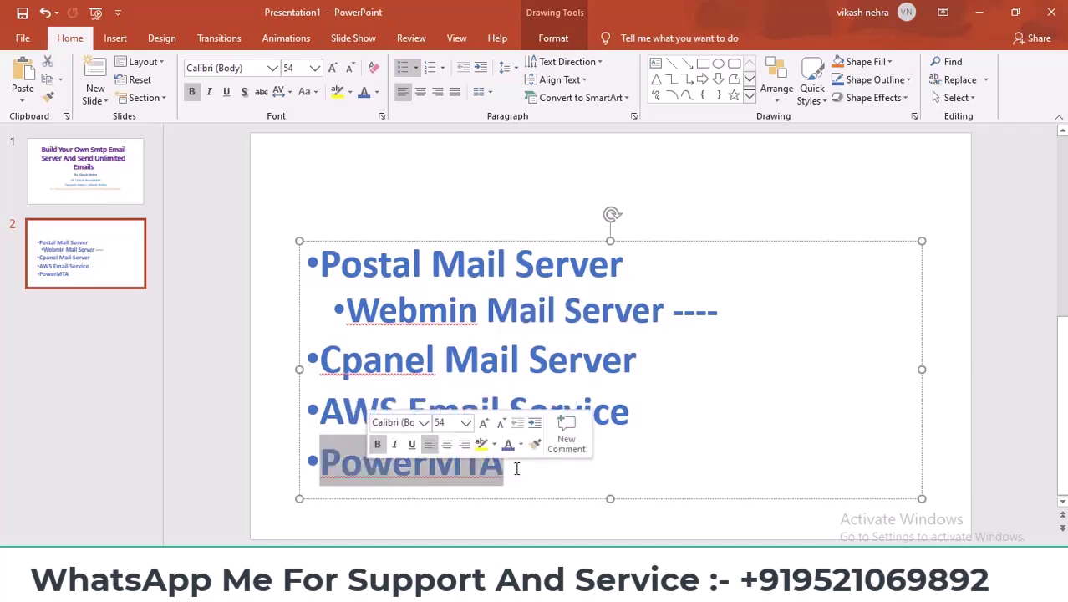
{"action": "left_click", "coordinate": [516, 470]}
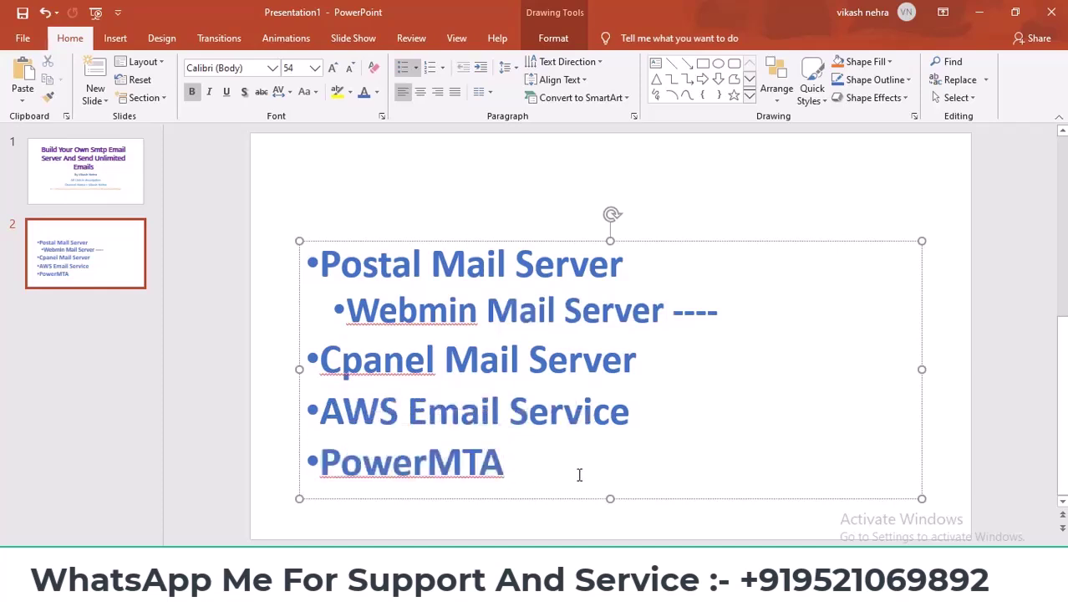